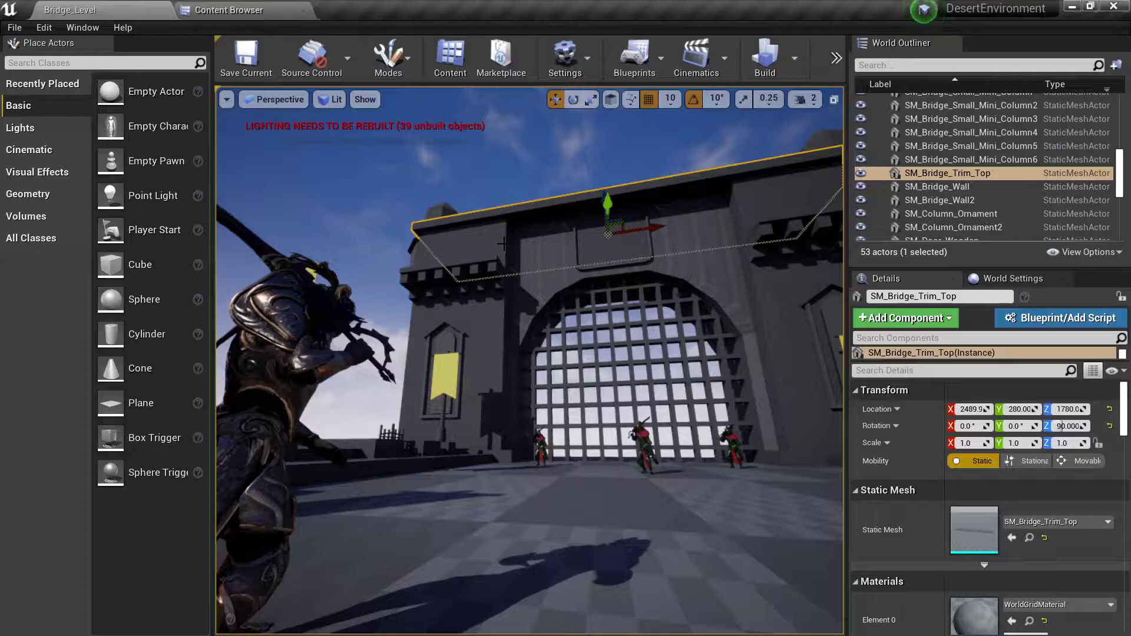
Step: Inspect the SM_Bridge_Trim_Top piece above the castle gate and locate its static mesh in the project's assets
{"action": "key", "text": "w"}
{"action": "right_click_drag", "start_coordinate": [539, 269], "coordinate": [557, 324]}
{"action": "left_click", "coordinate": [527, 281]}
{"action": "key", "text": "s"}
{"action": "left_click", "coordinate": [559, 142]}
{"action": "key", "text": "s"}
{"action": "mouse_move", "coordinate": [560, 142]}
{"action": "right_mouse_down"}
{"action": "mouse_move", "coordinate": [556, 115]}
{"action": "mouse_move", "coordinate": [556, 127]}
{"action": "right_mouse_up"}
{"action": "key", "text": "w"}
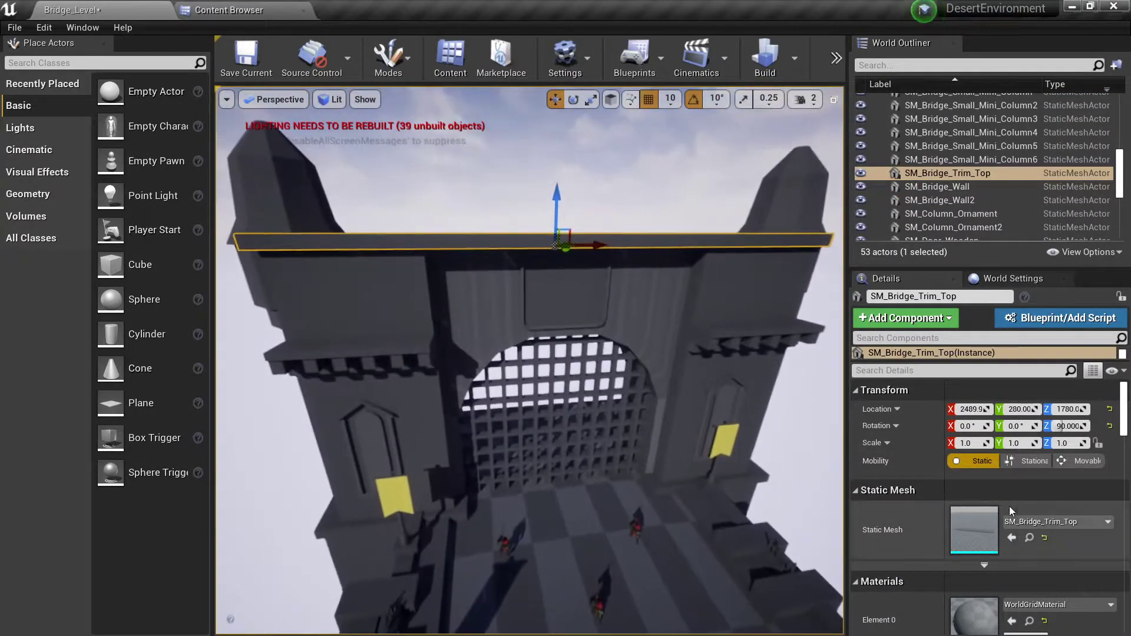
{"action": "left_click", "coordinate": [1029, 537]}
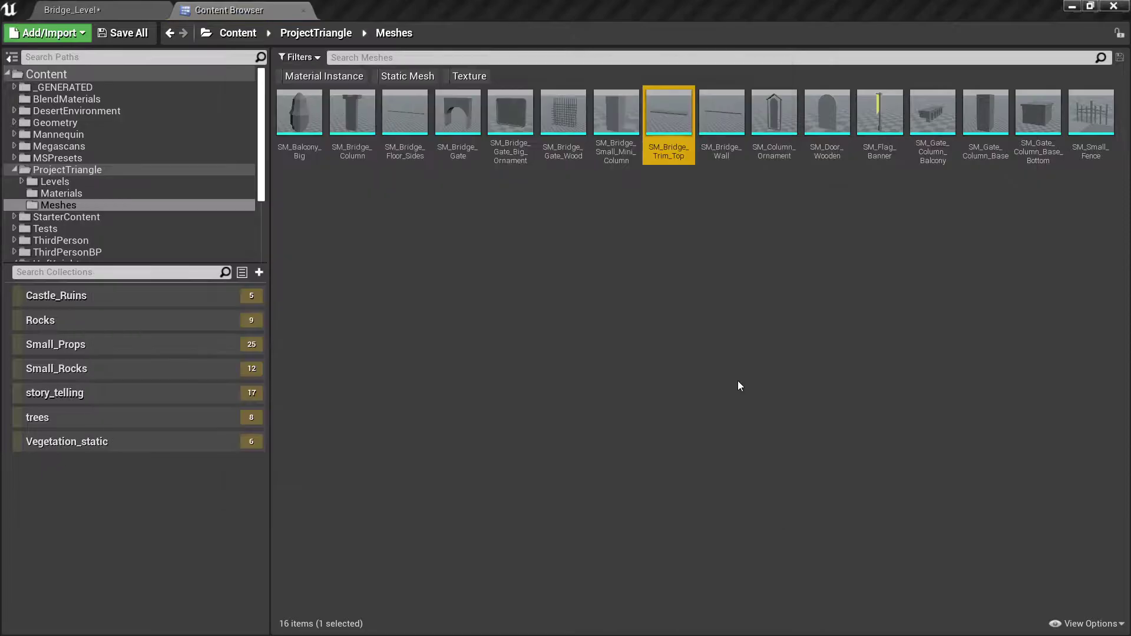
Step: Switch to 3ds Max, close the FBX exporter and convert SM_Bridge_Trim_Top to an Editable Poly
{"action": "key", "text": "alt+Tab"}
{"action": "key", "text": "alt+Tab"}
{"action": "key", "text": "alt+Tab"}
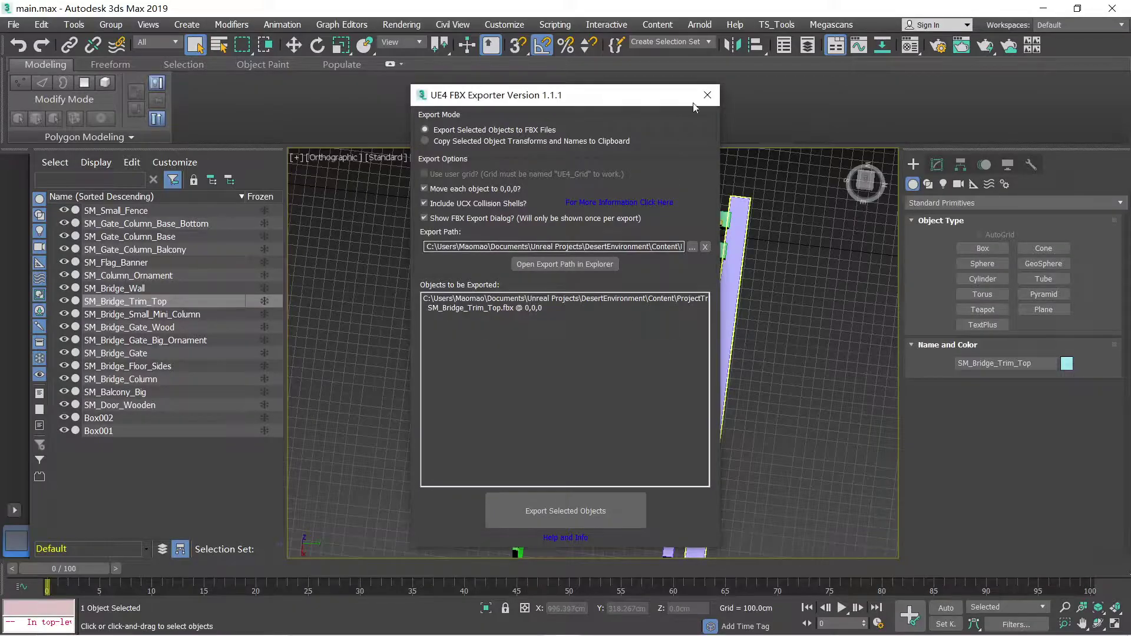
{"action": "left_click", "coordinate": [707, 95]}
{"action": "middle_click_drag", "start_coordinate": [501, 412], "coordinate": [665, 269], "text": "alt"}
{"action": "scroll", "coordinate": [602, 357], "scroll_direction": "up", "scroll_amount": 5}
{"action": "key", "text": "w"}
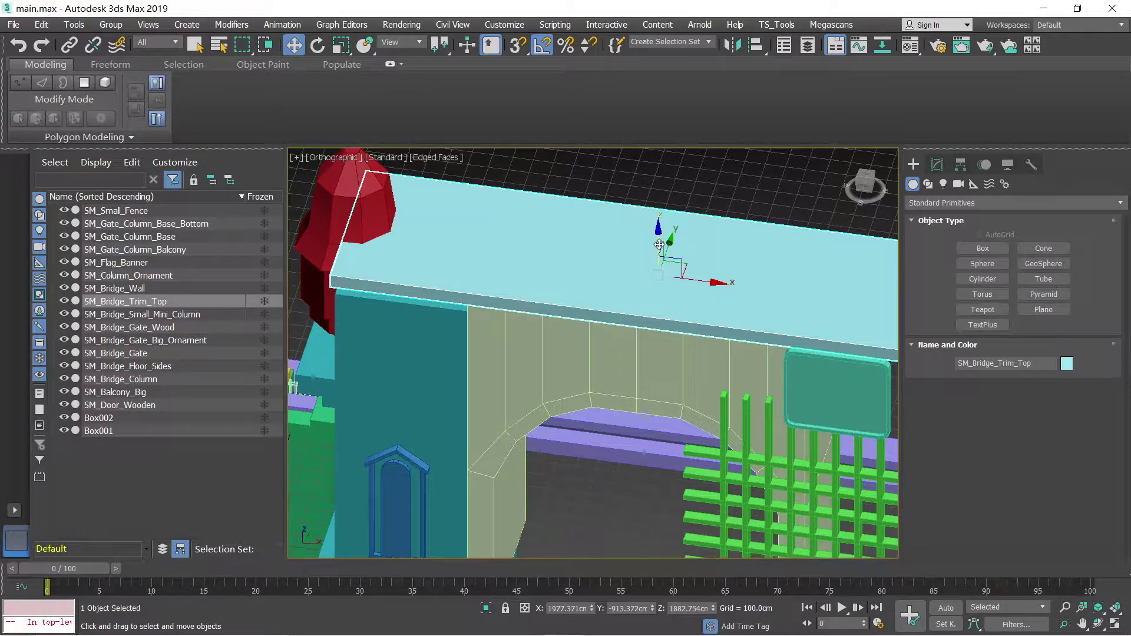
{"action": "key", "text": "1"}
{"action": "right_click", "coordinate": [663, 279]}
{"action": "mouse_move", "coordinate": [701, 446]}
{"action": "left_click", "coordinate": [772, 459]}
Step: Switch back to Unreal Editor, examine the trim on top of the gate in the level and clear the selection
{"action": "key", "text": "alt+Tab"}
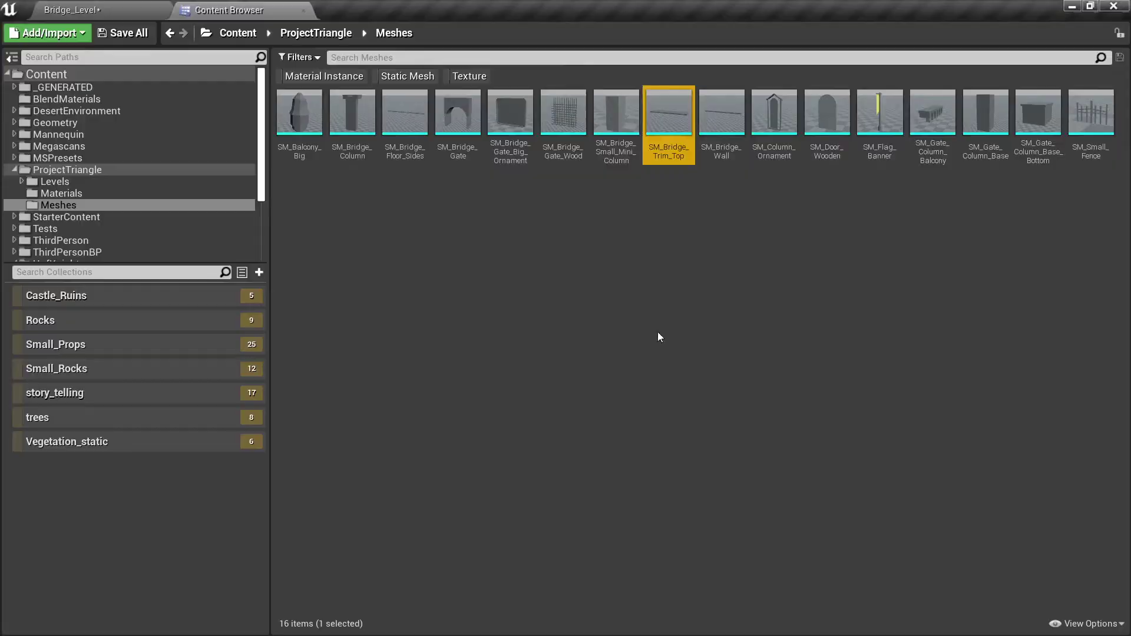
{"action": "key", "text": "alt+Tab"}
{"action": "key", "text": "alt+Tab"}
{"action": "left_click", "coordinate": [131, 9]}
{"action": "right_click_drag", "start_coordinate": [472, 328], "coordinate": [471, 281]}
{"action": "key", "text": "w"}
{"action": "key", "text": "w"}
{"action": "key", "text": "s"}
{"action": "key", "text": "w"}
{"action": "key", "text": "s"}
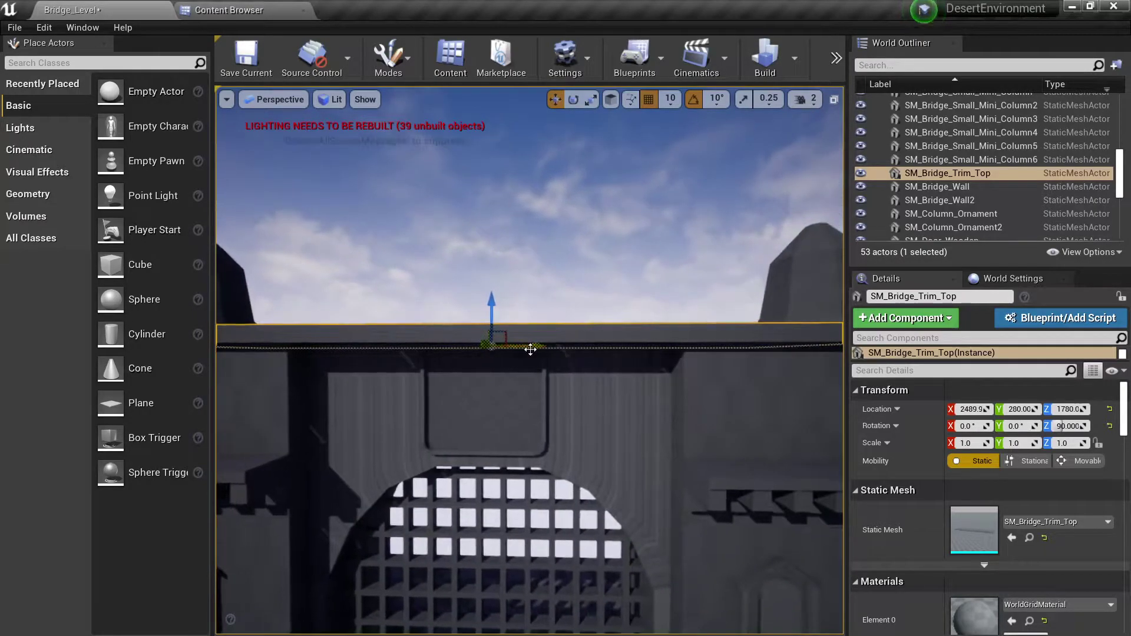
{"action": "key", "text": "Escape"}
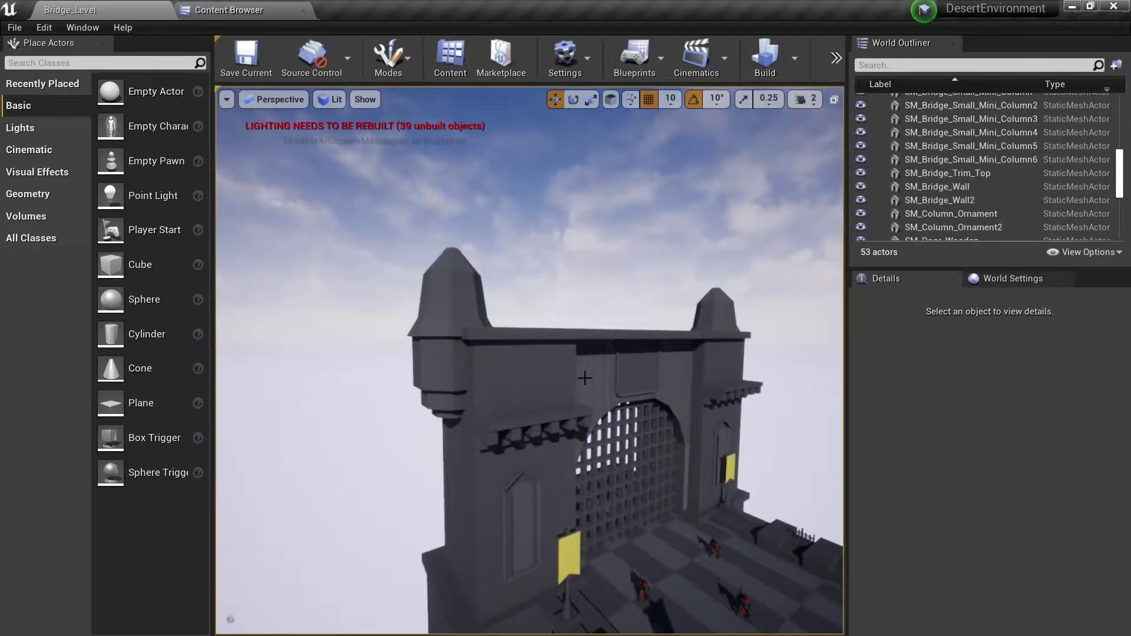
Step: Switch to 3ds Max and clone the whole trim slab slightly upward as an element of SM_Bridge_Trim_Top
{"action": "key", "text": "alt+Tab"}
{"action": "middle_click_drag", "start_coordinate": [595, 270], "coordinate": [599, 296]}
{"action": "key", "text": "5"}
{"action": "key", "text": "4"}
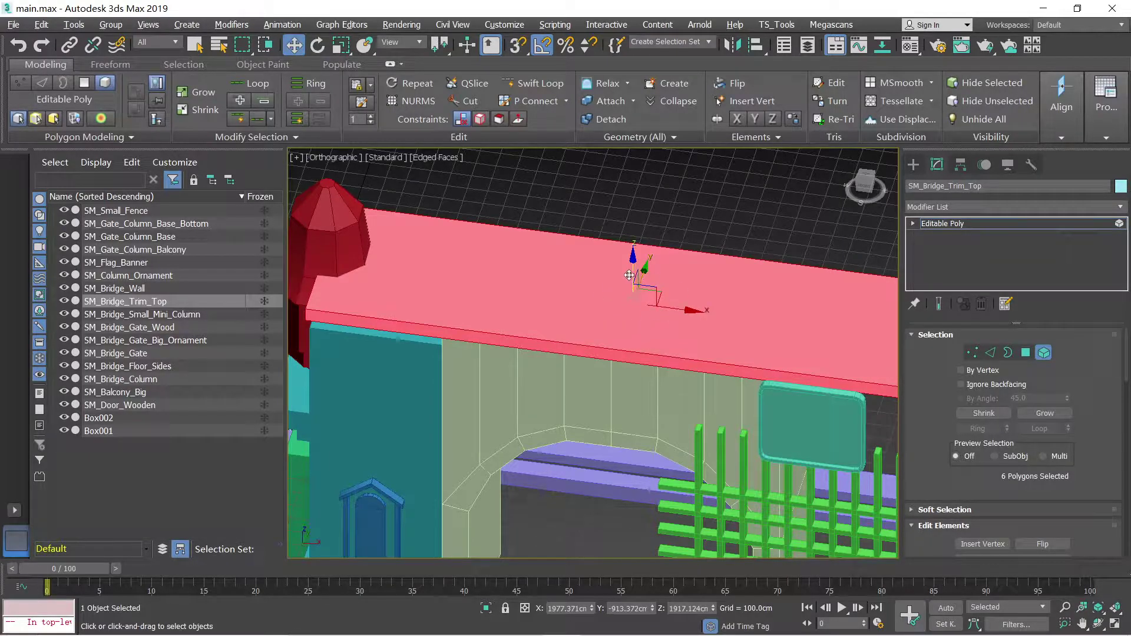
{"action": "left_click_drag", "start_coordinate": [630, 270], "coordinate": [632, 258], "text": "shift"}
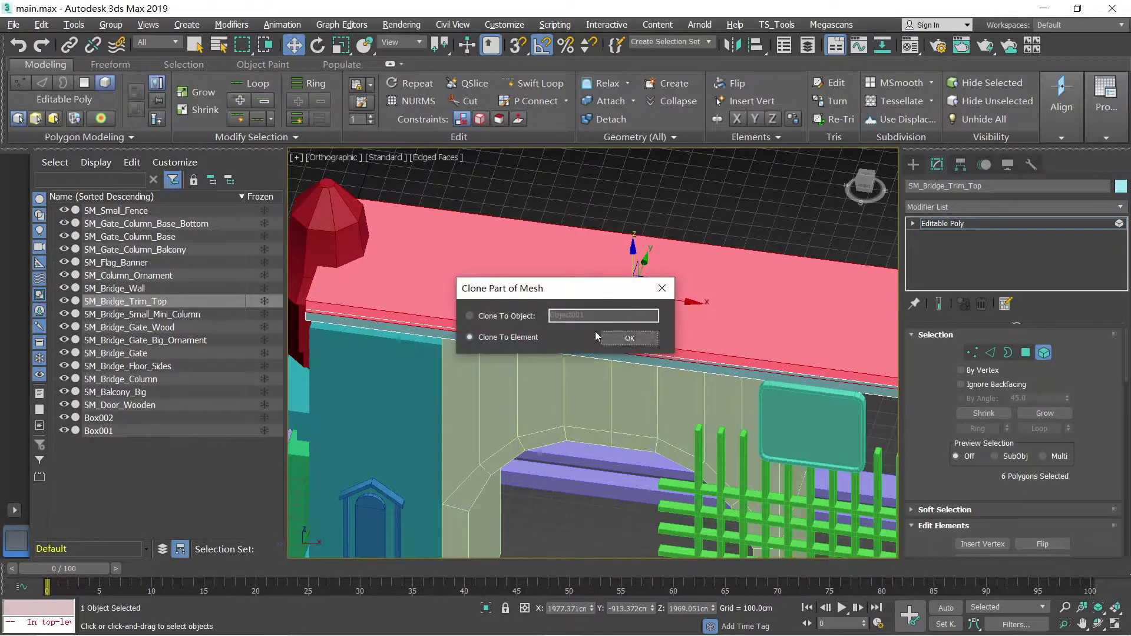
{"action": "left_click", "coordinate": [630, 338]}
Step: Scale the cloned slab to 97% along X and shrink it slightly along Y so it sits inset
{"action": "key", "text": "r"}
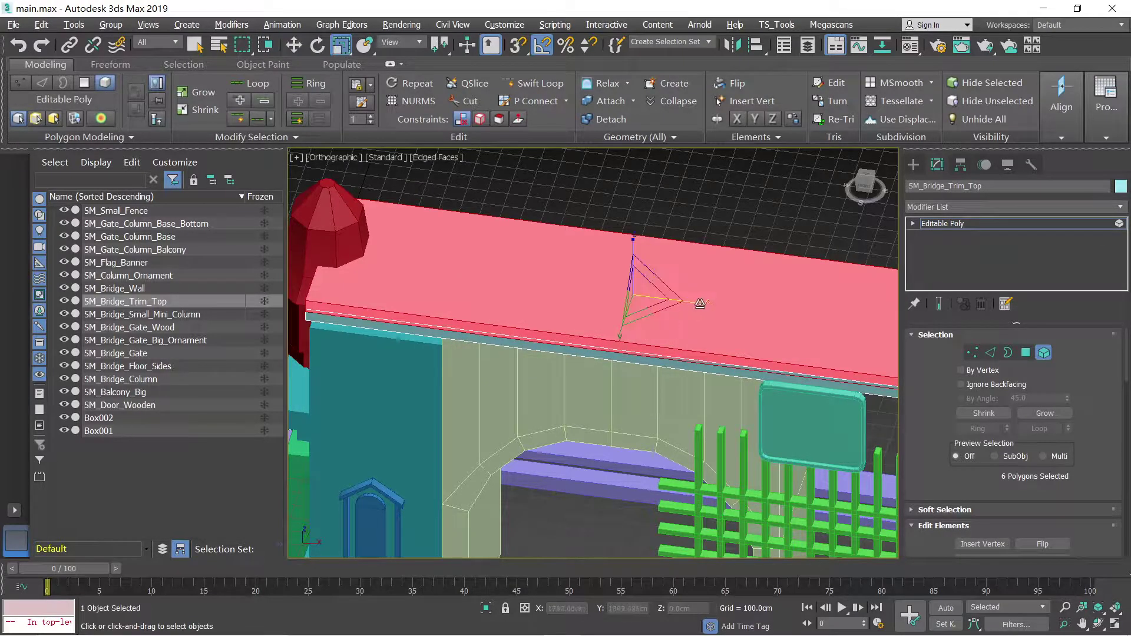
{"action": "left_click_drag", "start_coordinate": [701, 302], "coordinate": [697, 302]}
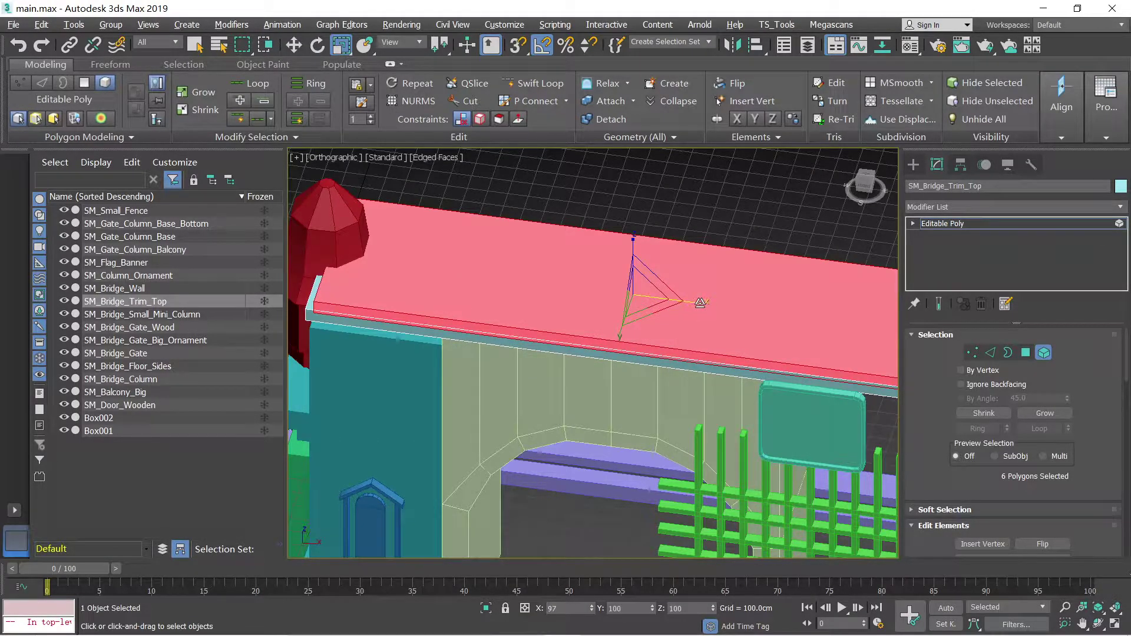
{"action": "left_click_drag", "start_coordinate": [622, 341], "coordinate": [622, 337]}
Step: Raise the cloned slab's top polygon by about 220 cm to form a tall block above the trim
{"action": "key", "text": "4"}
{"action": "left_click", "coordinate": [707, 285]}
{"action": "scroll", "coordinate": [568, 302], "scroll_direction": "down", "scroll_amount": 4}
{"action": "middle_click_drag", "start_coordinate": [623, 321], "coordinate": [617, 256], "text": "alt"}
{"action": "key", "text": "w"}
{"action": "scroll", "coordinate": [617, 256], "scroll_direction": "up", "scroll_amount": 5}
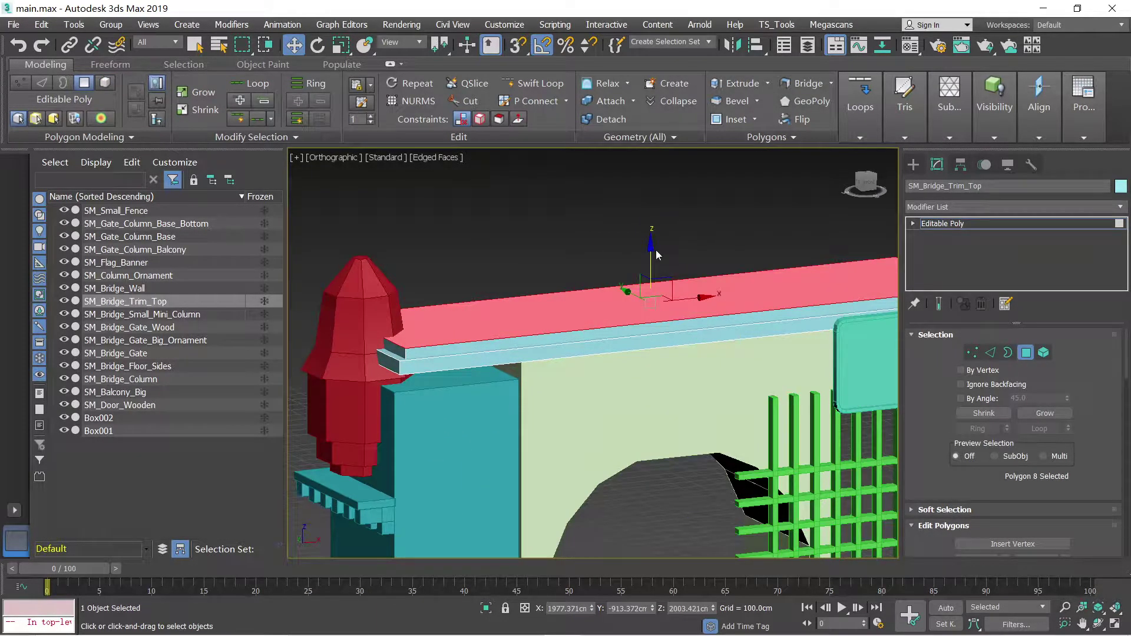
{"action": "left_click", "coordinate": [654, 230]}
{"action": "left_click", "coordinate": [649, 299]}
{"action": "left_click_drag", "start_coordinate": [652, 249], "coordinate": [652, 209]}
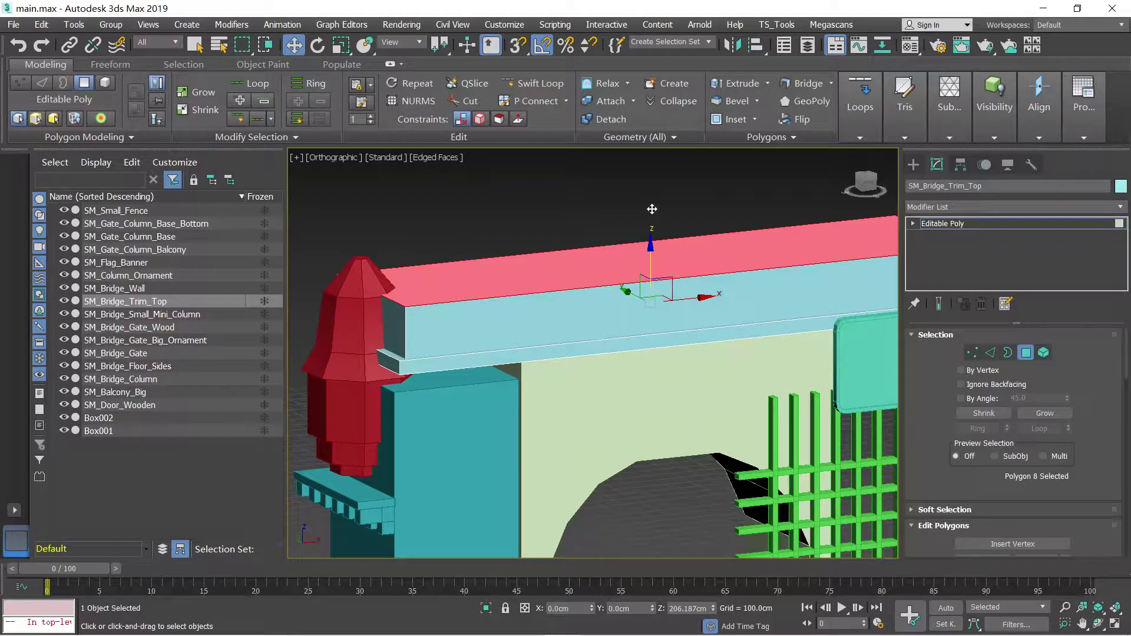
{"action": "left_click_drag", "start_coordinate": [652, 209], "coordinate": [652, 204]}
{"action": "scroll", "coordinate": [606, 274], "scroll_direction": "down", "scroll_amount": 3}
{"action": "mouse_move", "coordinate": [606, 271]}
{"action": "middle_mouse_down", "text": "alt"}
{"action": "mouse_move", "coordinate": [577, 280]}
{"action": "mouse_move", "coordinate": [606, 253]}
{"action": "middle_mouse_up", "text": "alt"}
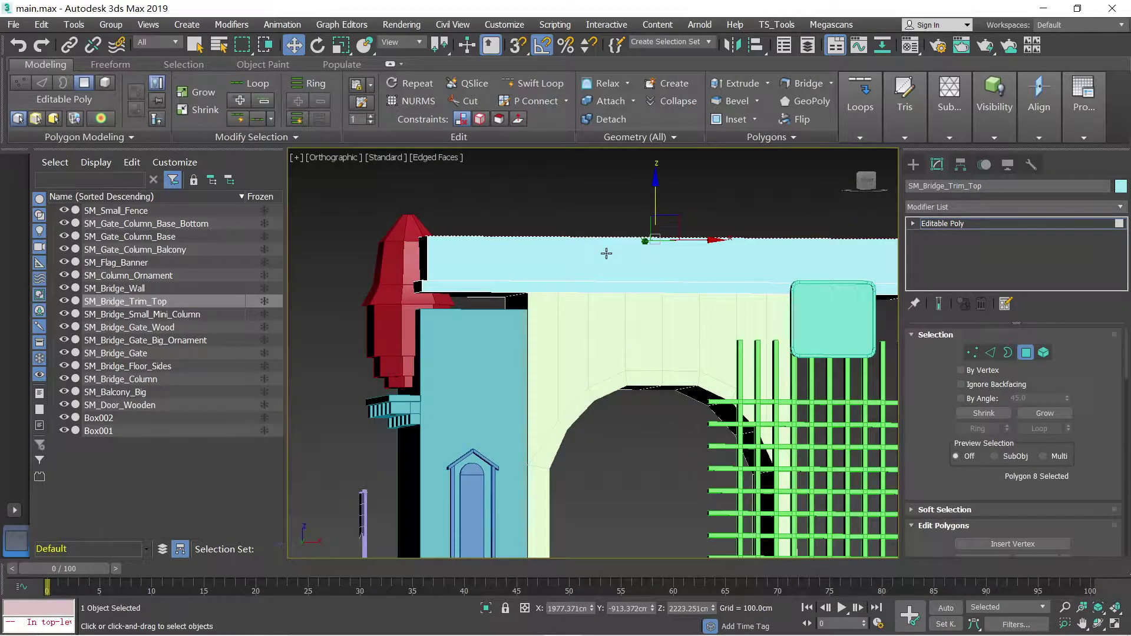
Step: Export SM_Bridge_Trim_Top to its existing FBX file with the UE4 FBX Exporter
{"action": "key", "text": "4"}
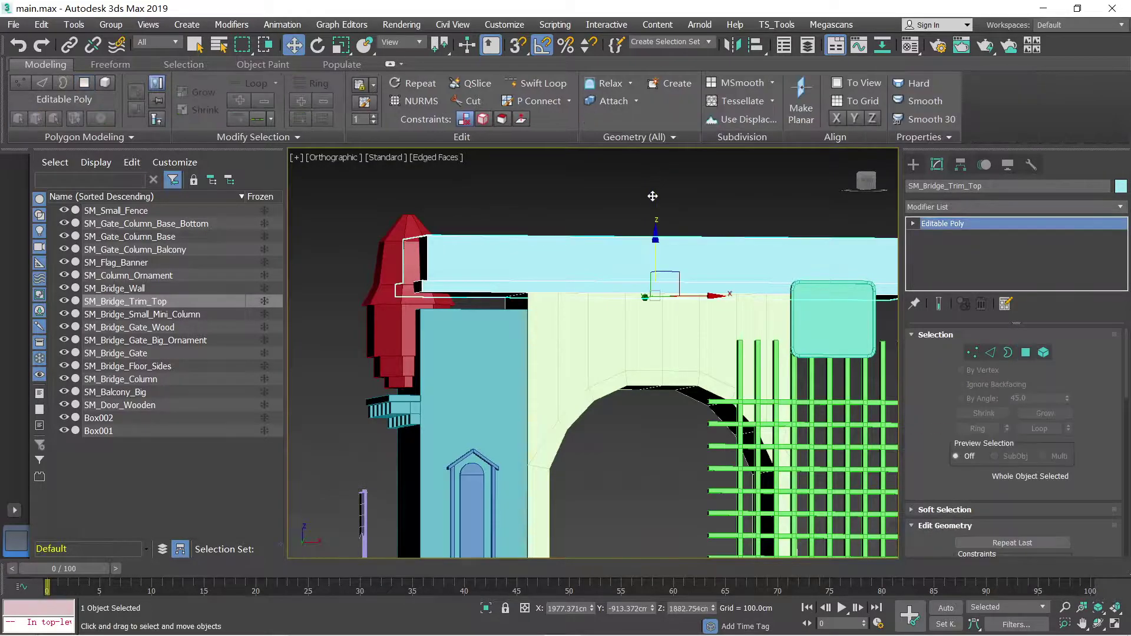
{"action": "middle_click_drag", "start_coordinate": [652, 196], "coordinate": [655, 217], "text": "alt"}
{"action": "left_click", "coordinate": [786, 29]}
{"action": "left_click", "coordinate": [787, 52]}
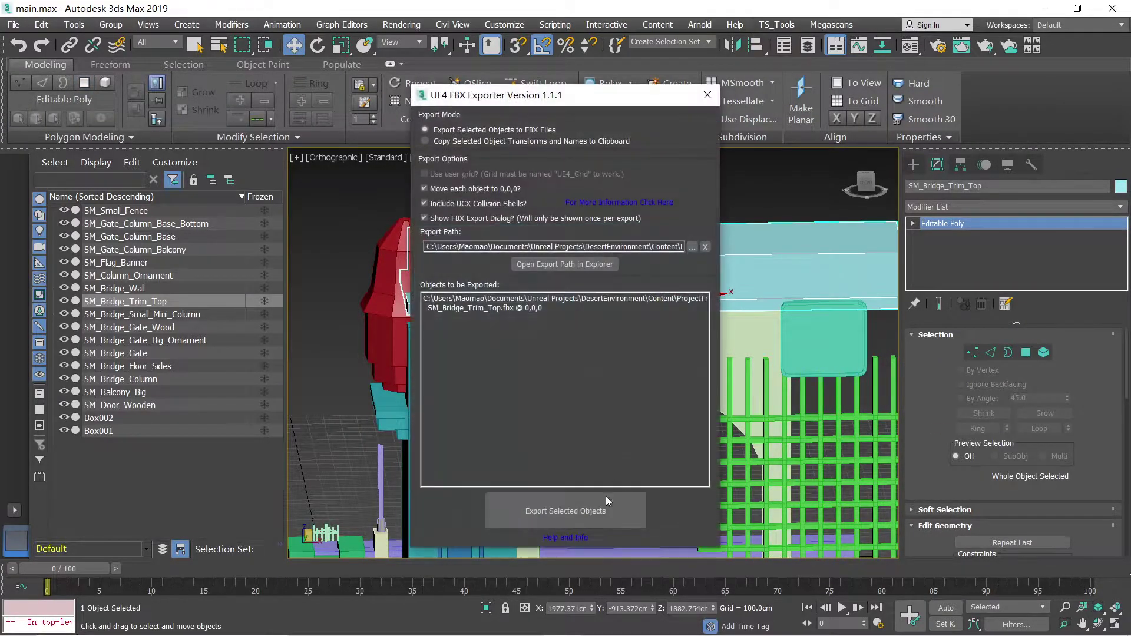
{"action": "left_click", "coordinate": [610, 504]}
{"action": "left_click", "coordinate": [630, 390]}
{"action": "left_click", "coordinate": [650, 459]}
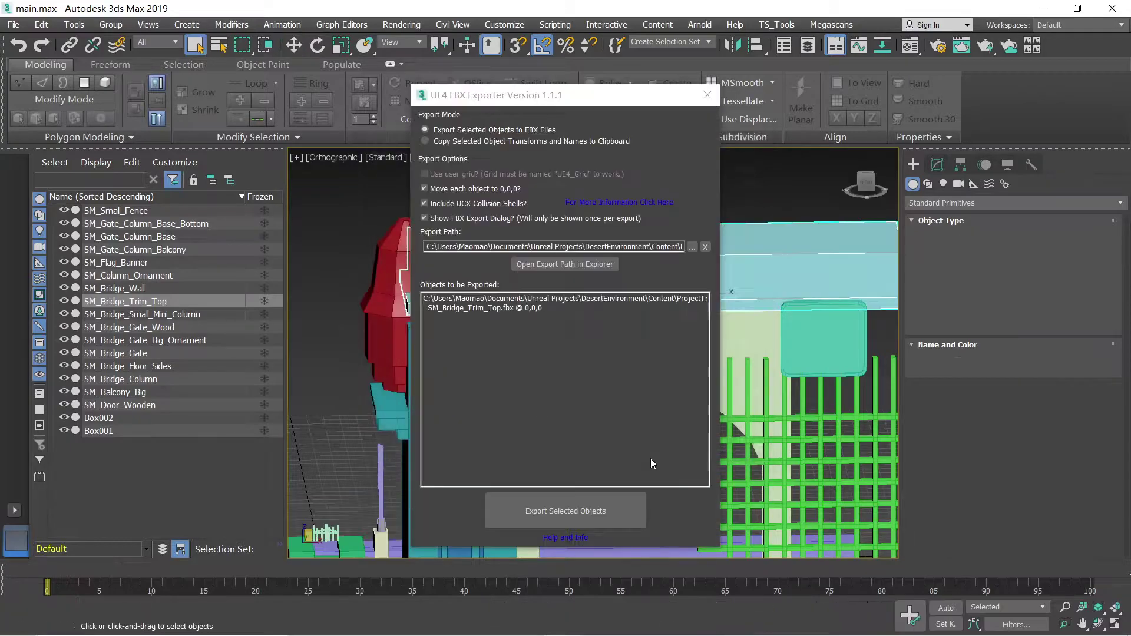
Step: Switch to Unreal Editor and examine the reimported trim on the gate from both sides
{"action": "key", "text": "alt+Tab"}
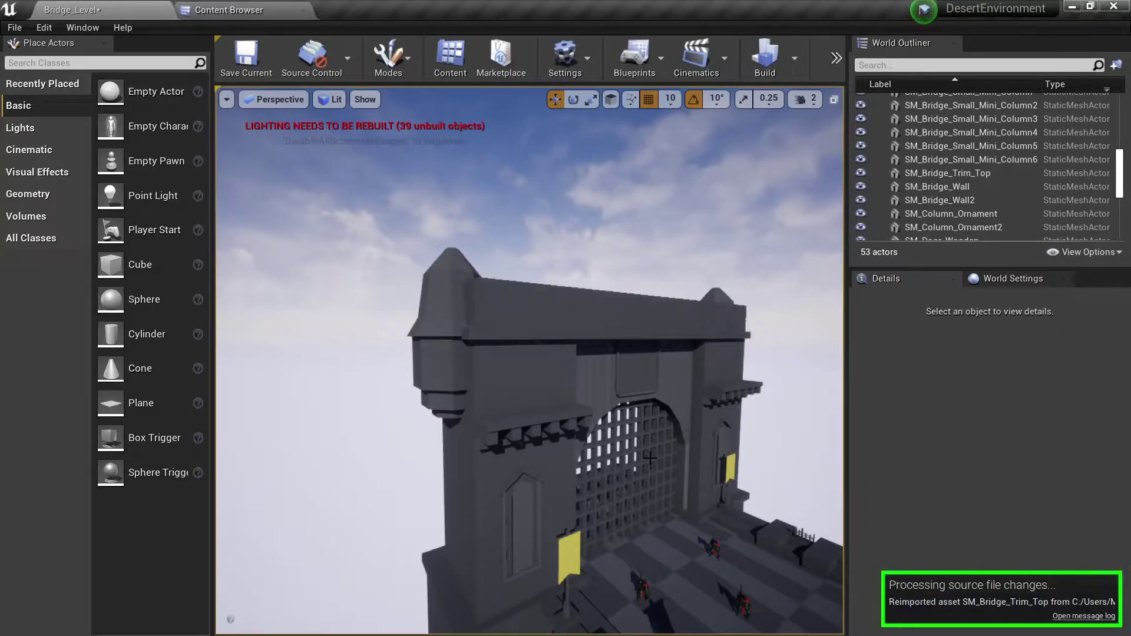
{"action": "right_click_drag", "start_coordinate": [649, 458], "coordinate": [519, 468]}
{"action": "right_click_drag", "start_coordinate": [700, 397], "coordinate": [700, 396]}
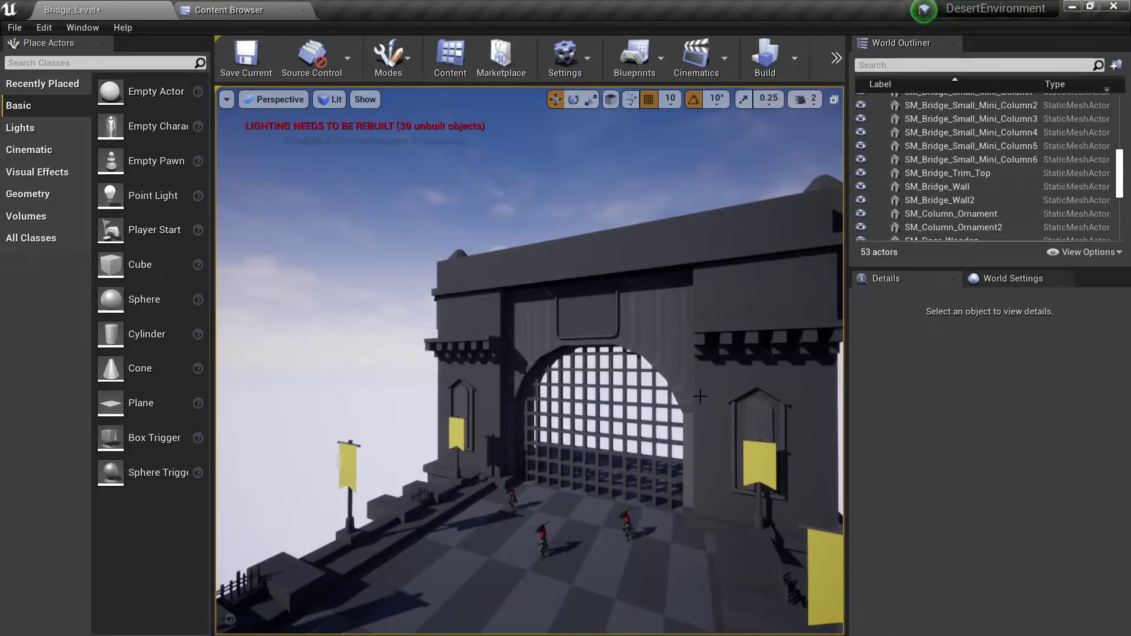
Step: Return to 3ds Max, close the exporter and clone the tall block upward about 289 cm as an element
{"action": "key", "text": "alt+Tab"}
{"action": "left_click", "coordinate": [707, 95]}
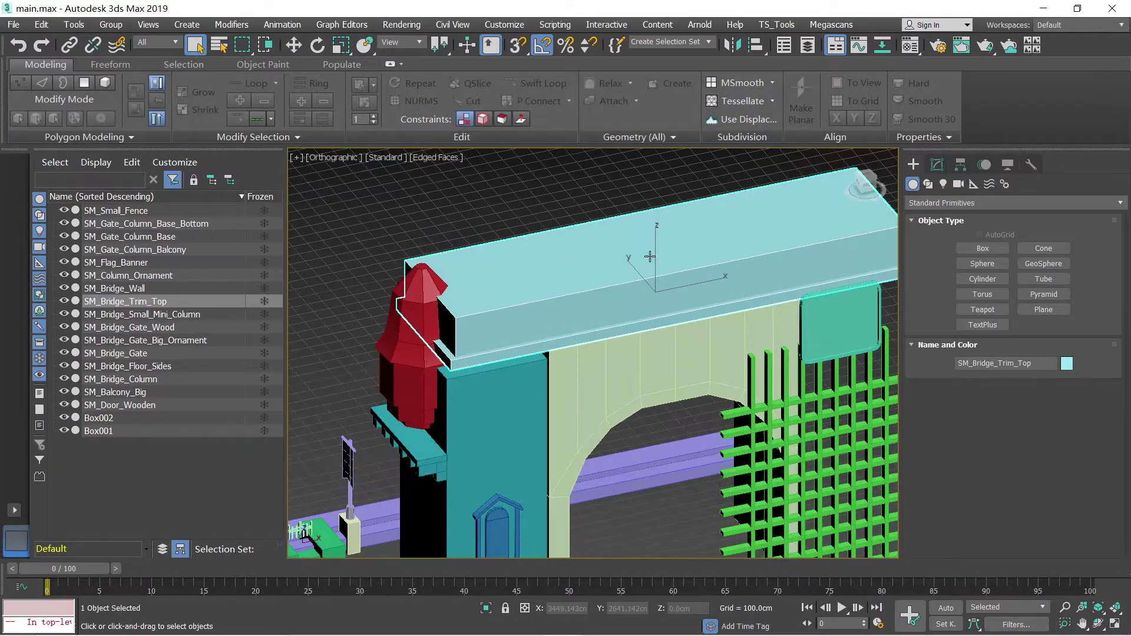
{"action": "key", "text": "4"}
{"action": "middle_click_drag", "start_coordinate": [637, 253], "coordinate": [614, 315]}
{"action": "key", "text": "5"}
{"action": "left_click", "coordinate": [627, 340]}
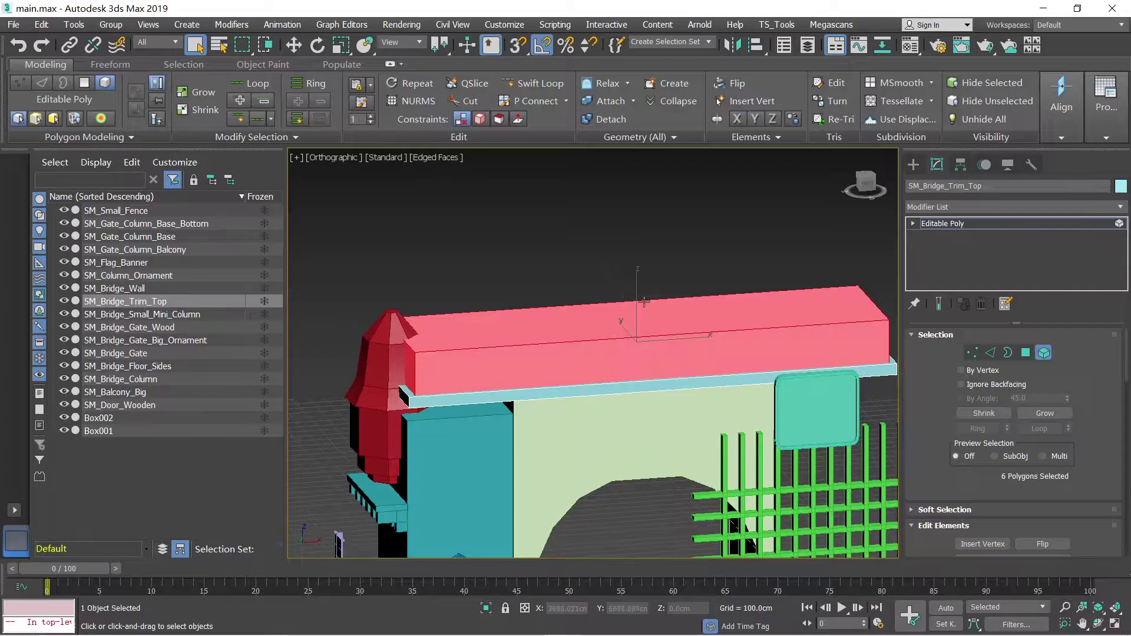
{"action": "key", "text": "w"}
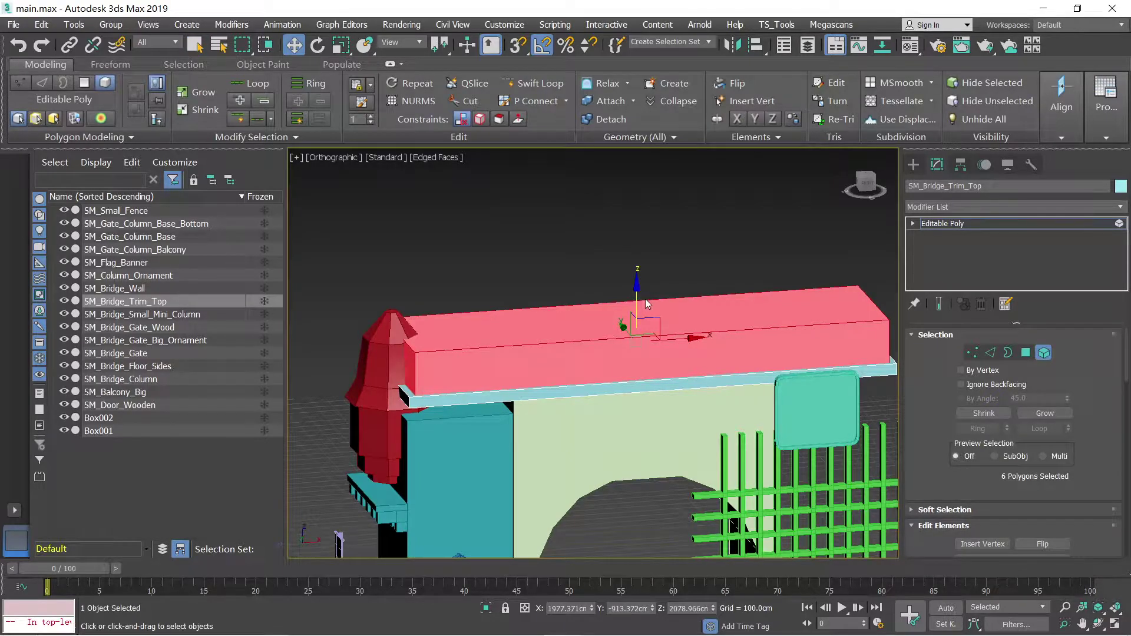
{"action": "left_click_drag", "start_coordinate": [635, 297], "coordinate": [635, 250], "text": "shift"}
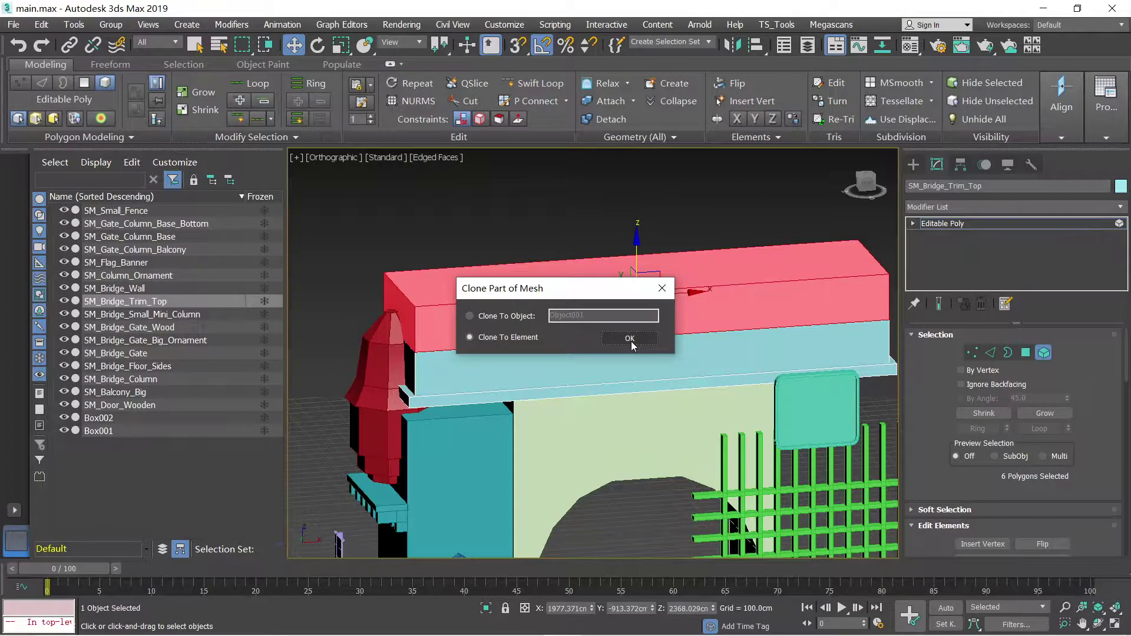
{"action": "left_click", "coordinate": [630, 339]}
Step: Insert a lengthwise edge loop along the middle of the upper block with Swift Loop
{"action": "key", "text": "2"}
{"action": "middle_click_drag", "start_coordinate": [525, 306], "coordinate": [574, 338], "text": "alt"}
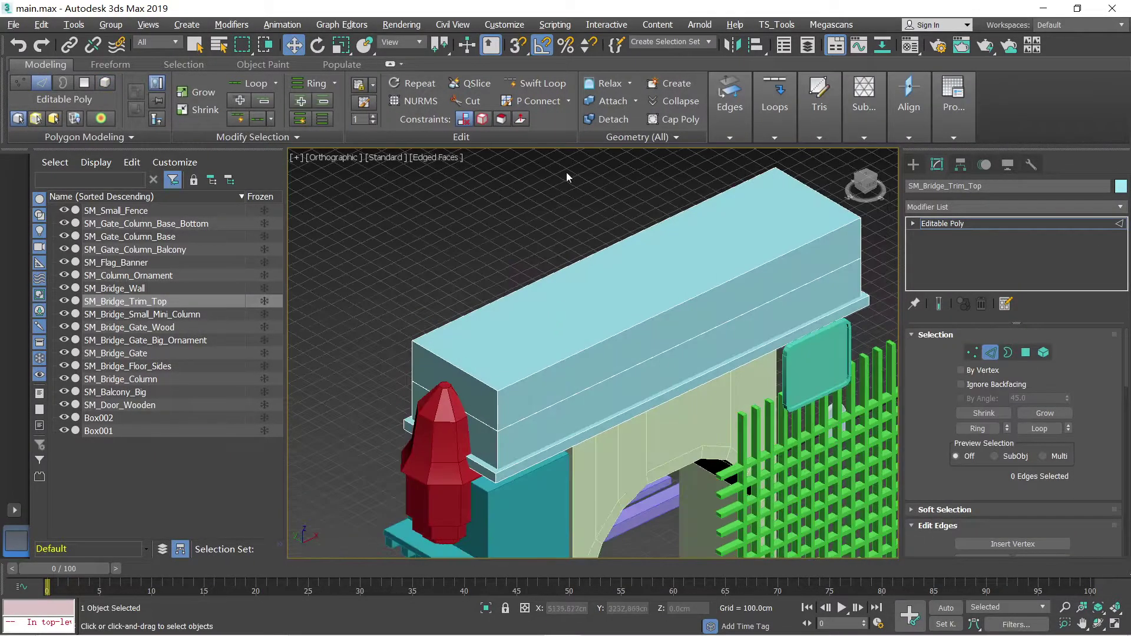
{"action": "left_click", "coordinate": [536, 83]}
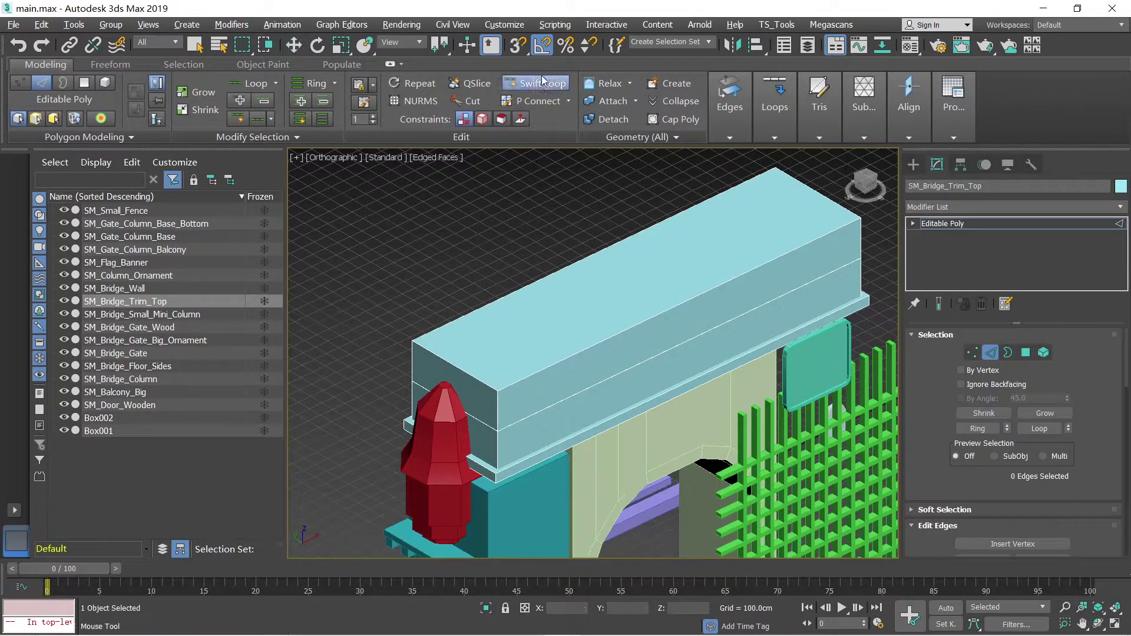
{"action": "left_click", "coordinate": [454, 363]}
{"action": "key", "text": "w"}
{"action": "middle_click_drag", "start_coordinate": [658, 288], "coordinate": [648, 300], "text": "alt"}
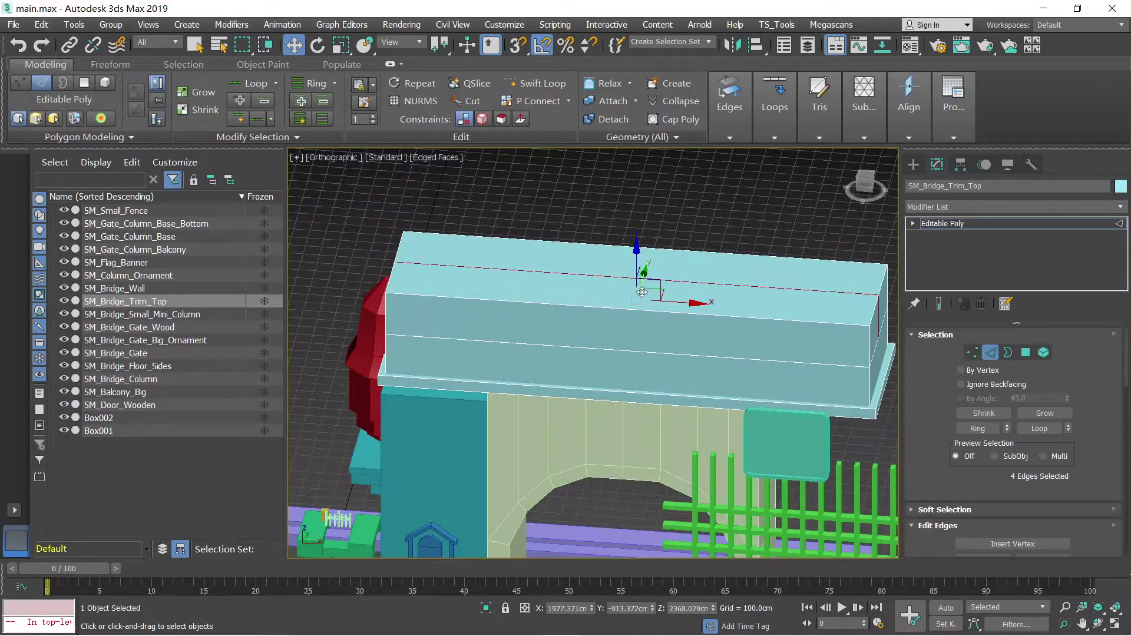
Step: Connect the upper block's lengthwise edges to add a crosswise edge loop at its middle
{"action": "left_click", "coordinate": [543, 83]}
{"action": "left_click", "coordinate": [622, 284]}
{"action": "middle_click_drag", "start_coordinate": [623, 285], "coordinate": [659, 324], "text": "alt"}
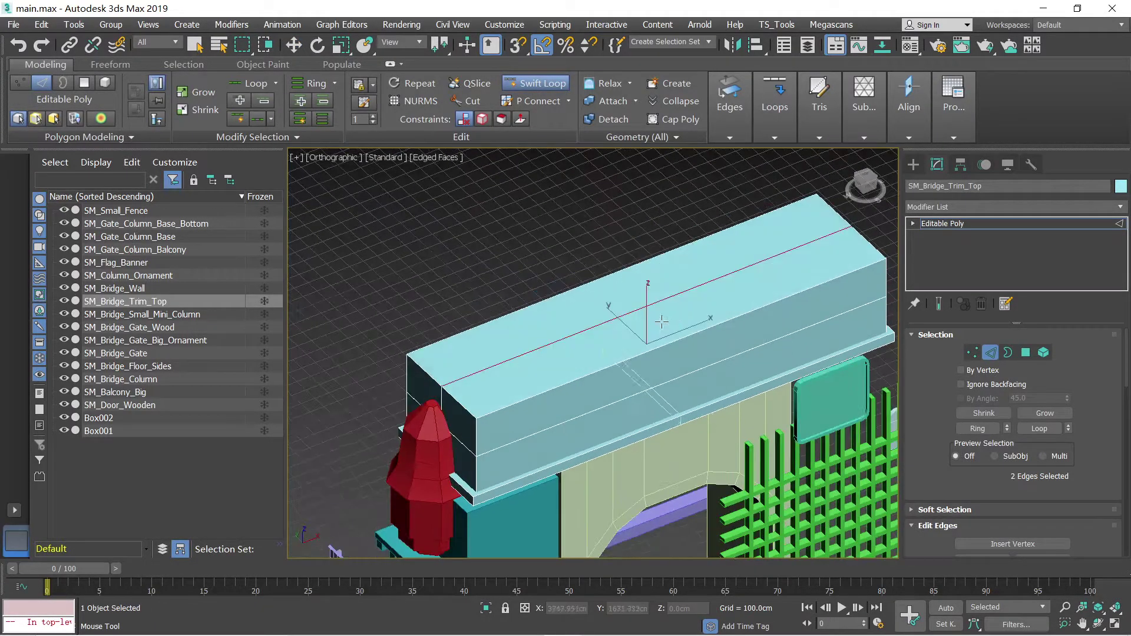
{"action": "right_click", "coordinate": [683, 282]}
{"action": "key", "text": "alt+r"}
{"action": "mouse_move", "coordinate": [730, 317]}
{"action": "middle_mouse_down", "text": "alt"}
{"action": "mouse_move", "coordinate": [698, 273]}
{"action": "mouse_move", "coordinate": [716, 304]}
{"action": "middle_mouse_up", "text": "alt"}
{"action": "scroll", "coordinate": [1076, 417], "scroll_direction": "down", "scroll_amount": 3}
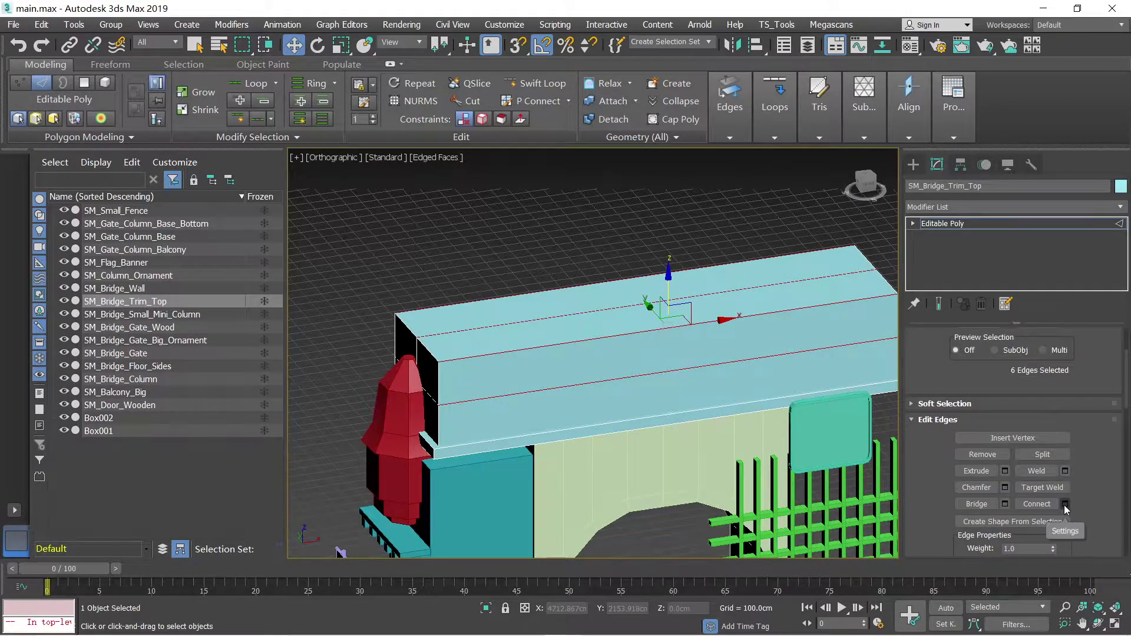
{"action": "left_click", "coordinate": [1065, 503]}
{"action": "left_click", "coordinate": [601, 422]}
{"action": "middle_click_drag", "start_coordinate": [620, 367], "coordinate": [580, 371], "text": "alt"}
Step: Raise the two central lengthwise edges on top of the upper block by about 414 cm to form a roof ridge
{"action": "key", "text": "1"}
{"action": "left_click", "coordinate": [648, 305]}
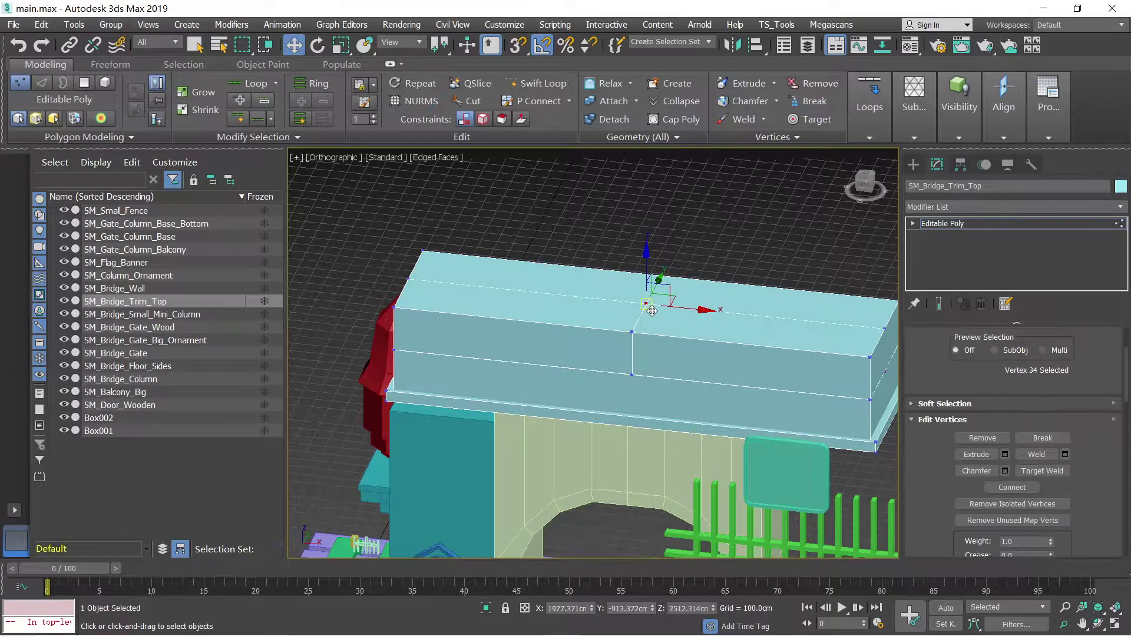
{"action": "middle_click_drag", "start_coordinate": [658, 319], "coordinate": [659, 275], "text": "alt"}
{"action": "key", "text": "2"}
{"action": "left_click", "coordinate": [625, 306]}
{"action": "left_click", "coordinate": [677, 304], "text": "ctrl"}
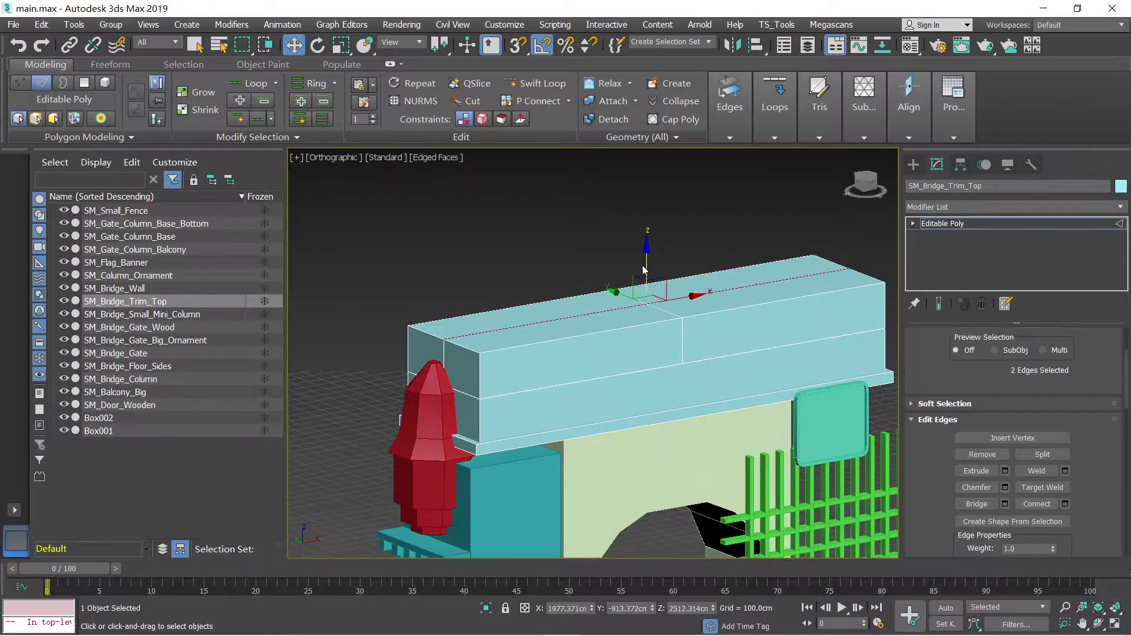
{"action": "left_click_drag", "start_coordinate": [647, 268], "coordinate": [648, 201]}
{"action": "key", "text": "4"}
Step: Try to raise the row of vertices at the base of the roof block by about 41 cm
{"action": "mouse_move", "coordinate": [694, 376]}
{"action": "middle_mouse_down", "text": "alt"}
{"action": "mouse_move", "coordinate": [657, 324]}
{"action": "mouse_move", "coordinate": [697, 371]}
{"action": "mouse_move", "coordinate": [697, 355]}
{"action": "middle_mouse_up", "text": "alt"}
{"action": "key", "text": "1"}
{"action": "scroll", "coordinate": [696, 370], "scroll_direction": "down", "scroll_amount": 3}
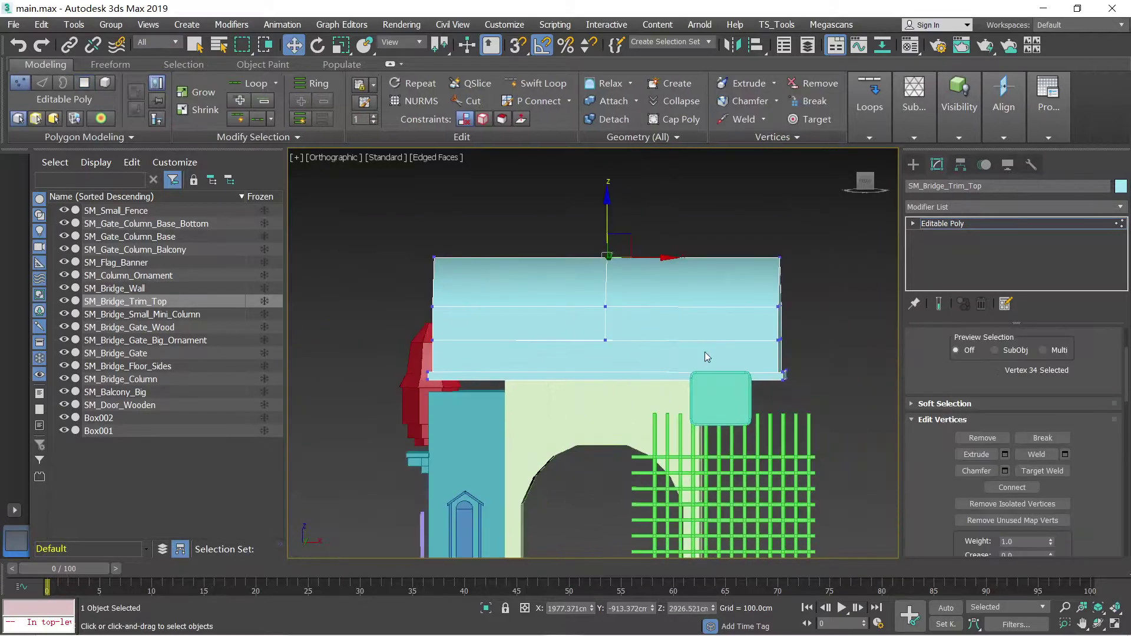
{"action": "key", "text": "F3"}
{"action": "left_click_drag", "start_coordinate": [381, 337], "coordinate": [380, 331]}
{"action": "key", "text": "F3"}
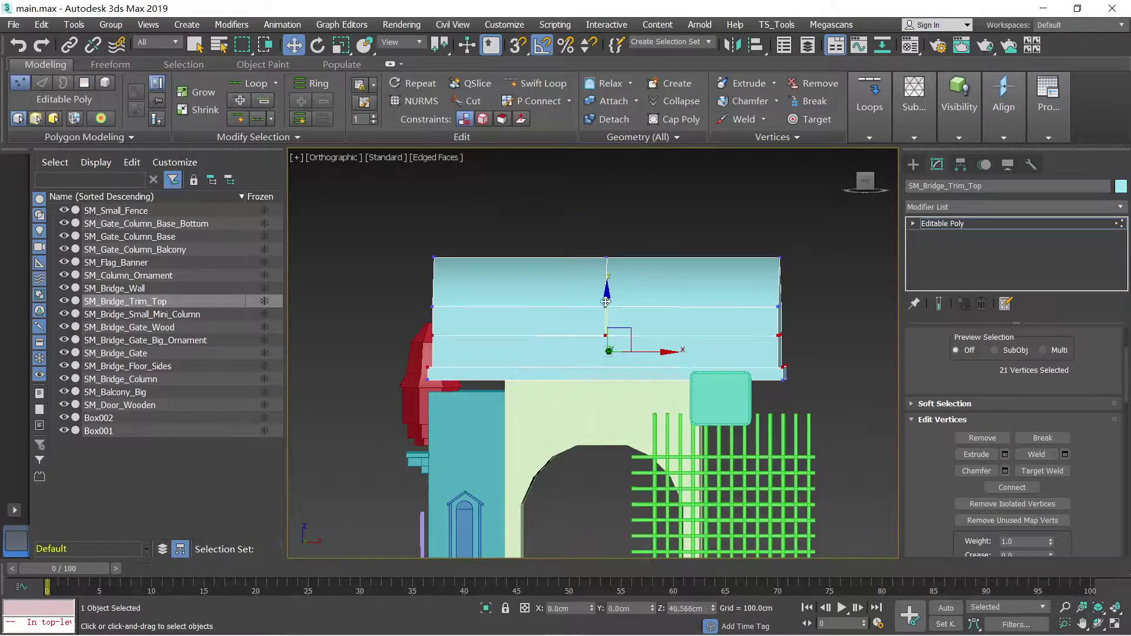
Step: Raise the row of nine bottom vertices of the roof element by about 212 cm, leaving a thin eave band
{"action": "key", "text": "5"}
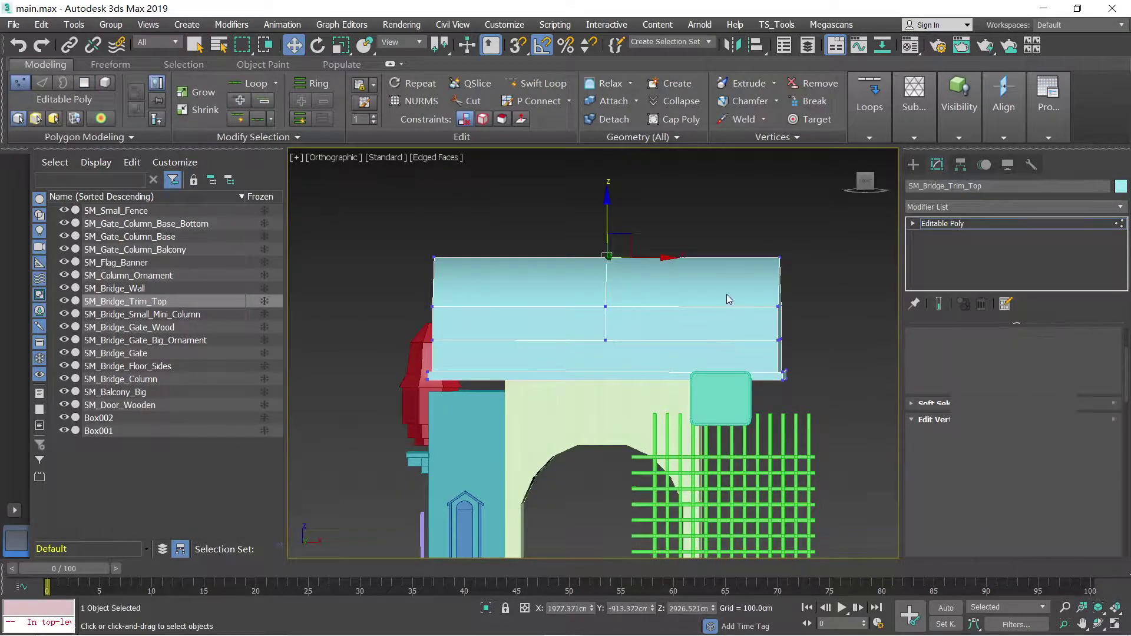
{"action": "scroll", "coordinate": [986, 375], "scroll_direction": "up", "scroll_amount": 3}
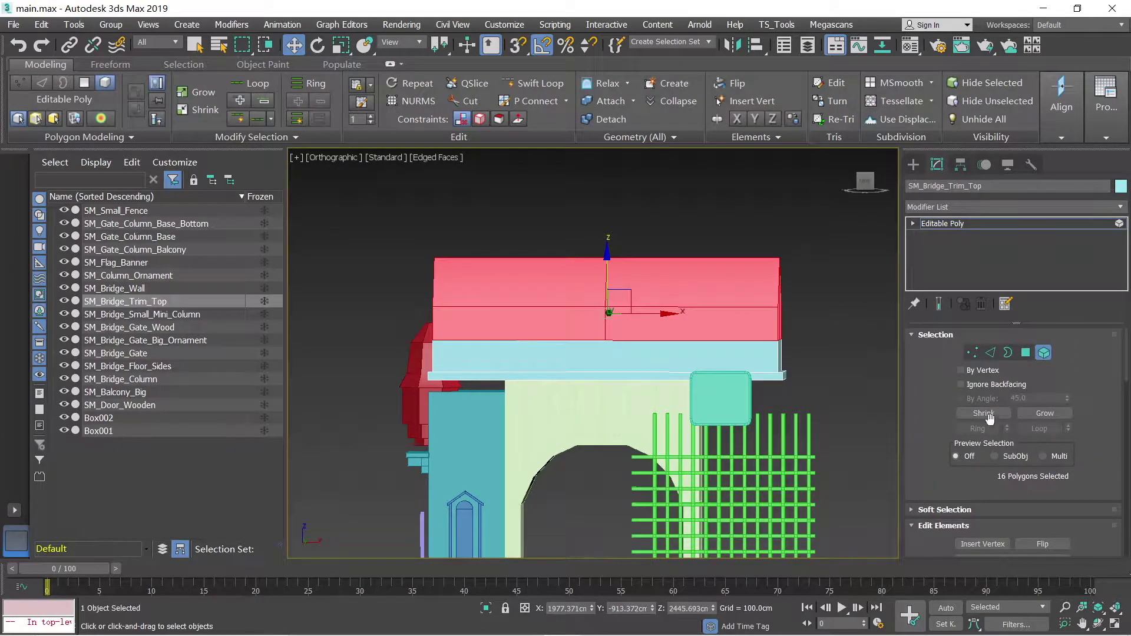
{"action": "left_click", "coordinate": [972, 352]}
{"action": "left_click_drag", "start_coordinate": [389, 207], "coordinate": [359, 179], "text": "alt"}
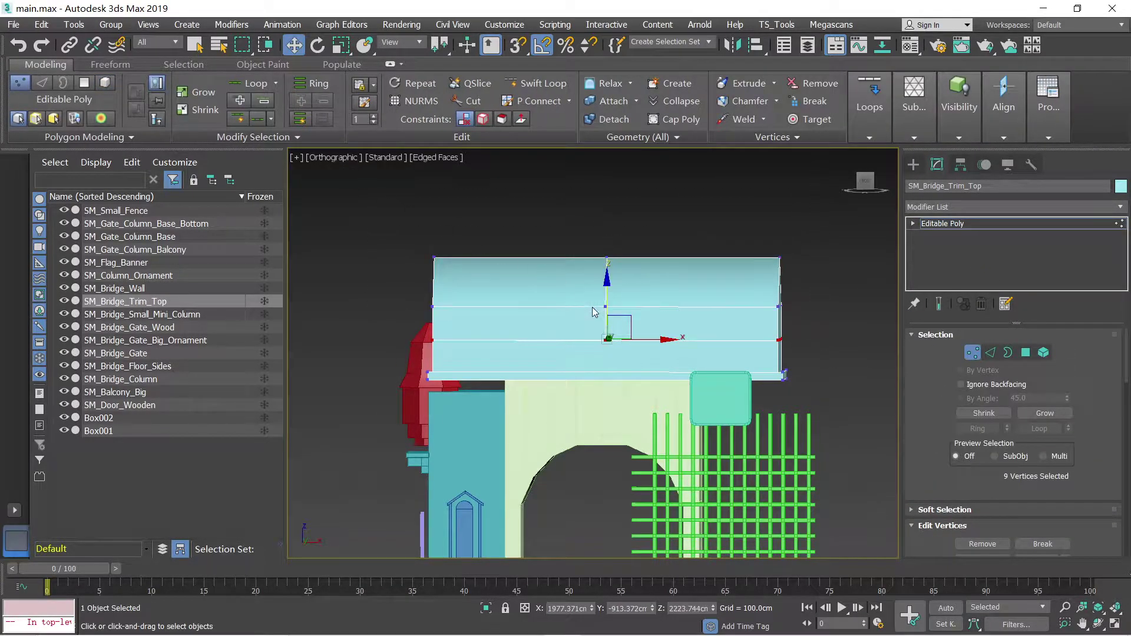
{"action": "left_click_drag", "start_coordinate": [609, 296], "coordinate": [607, 271]}
{"action": "middle_click_drag", "start_coordinate": [610, 280], "coordinate": [674, 300], "text": "alt"}
{"action": "scroll", "coordinate": [564, 313], "scroll_direction": "up", "scroll_amount": 5}
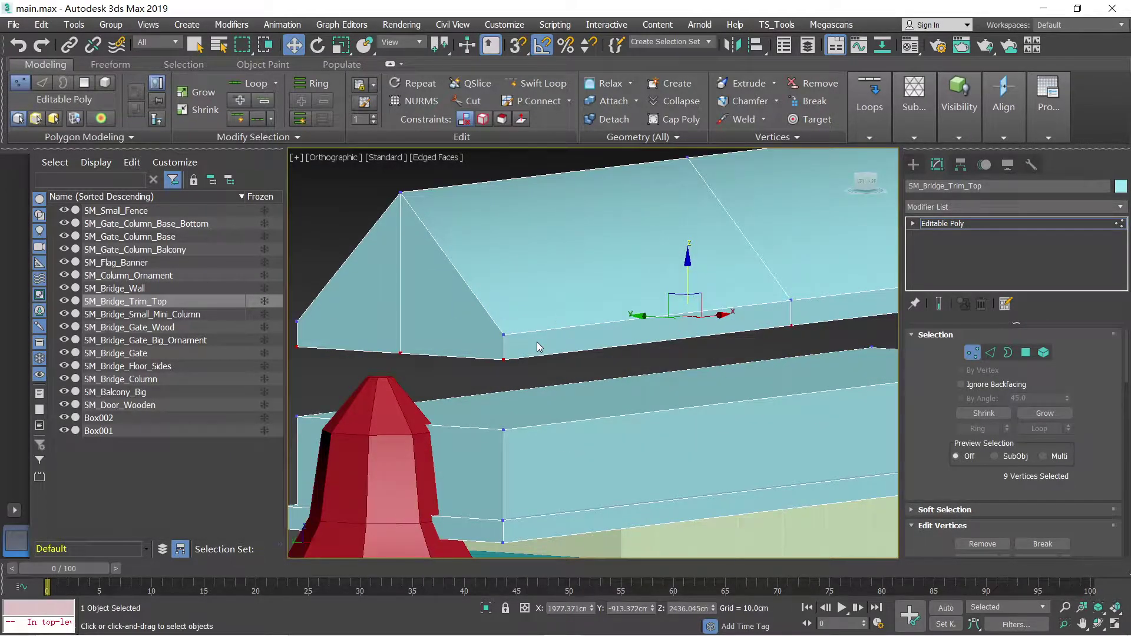
{"action": "middle_click_drag", "start_coordinate": [536, 341], "coordinate": [523, 348], "text": "alt"}
{"action": "middle_click_drag", "start_coordinate": [611, 366], "coordinate": [583, 356], "text": "alt"}
{"action": "middle_click_drag", "start_coordinate": [468, 352], "coordinate": [431, 363], "text": "alt"}
{"action": "scroll", "coordinate": [512, 360], "scroll_direction": "down", "scroll_amount": 3}
{"action": "middle_click_drag", "start_coordinate": [517, 359], "coordinate": [558, 355], "text": "alt"}
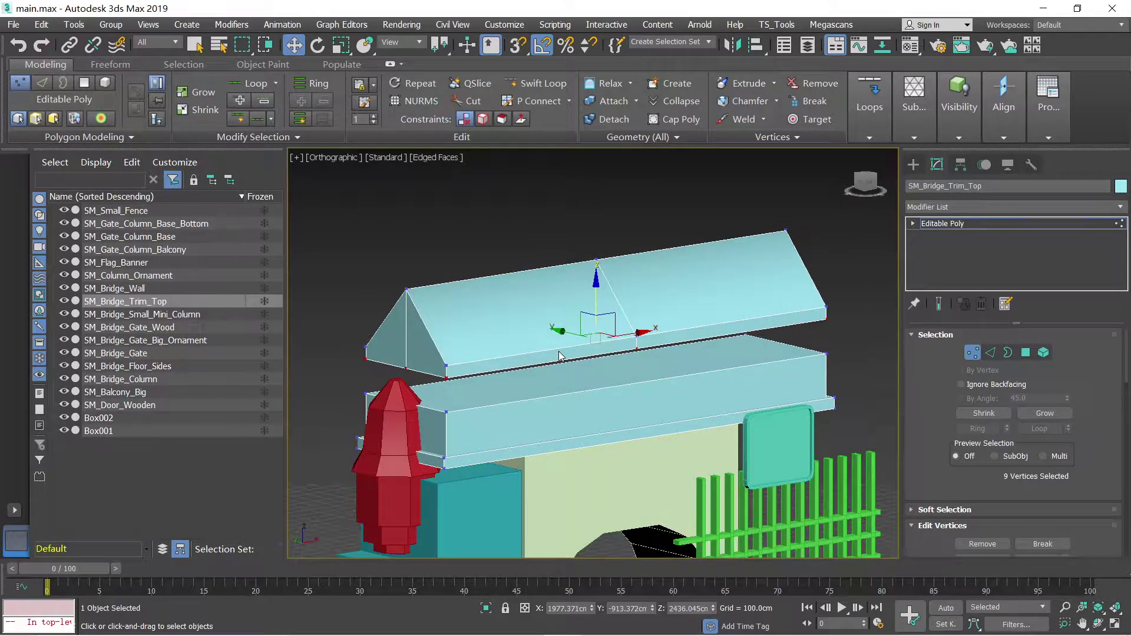
Step: Lower the whole roof element until it rests on the block beneath it
{"action": "key", "text": "1"}
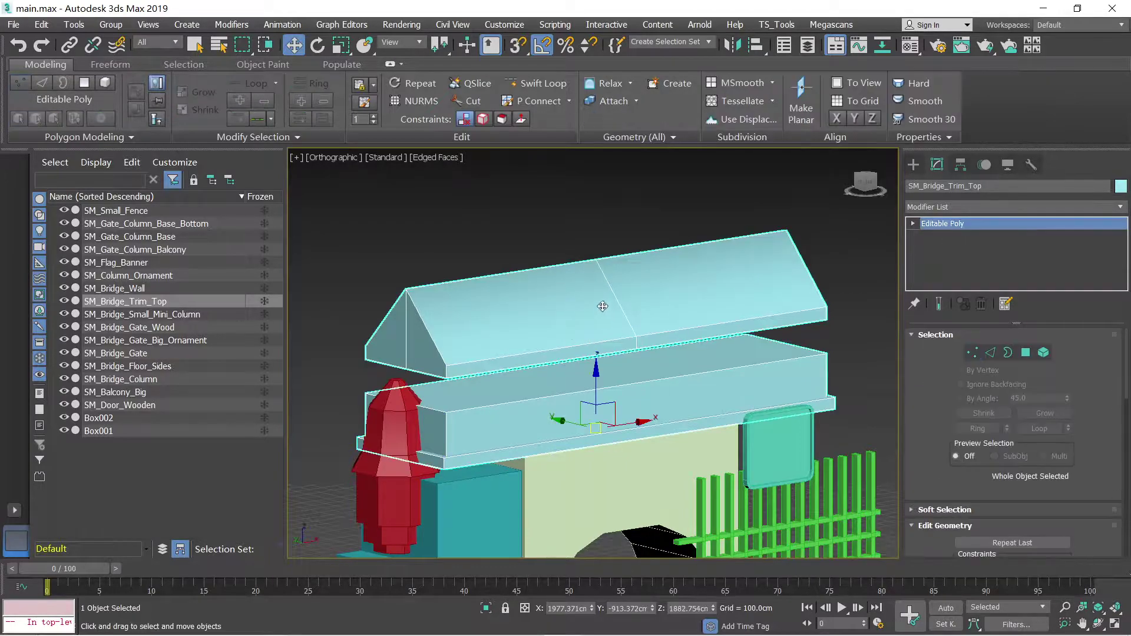
{"action": "key", "text": "5"}
{"action": "left_click_drag", "start_coordinate": [595, 274], "coordinate": [596, 309]}
{"action": "middle_click_drag", "start_coordinate": [596, 310], "coordinate": [587, 389], "text": "alt"}
Step: Scale the roof element up slightly in the horizontal plane so it overhangs the block below
{"action": "key", "text": "r"}
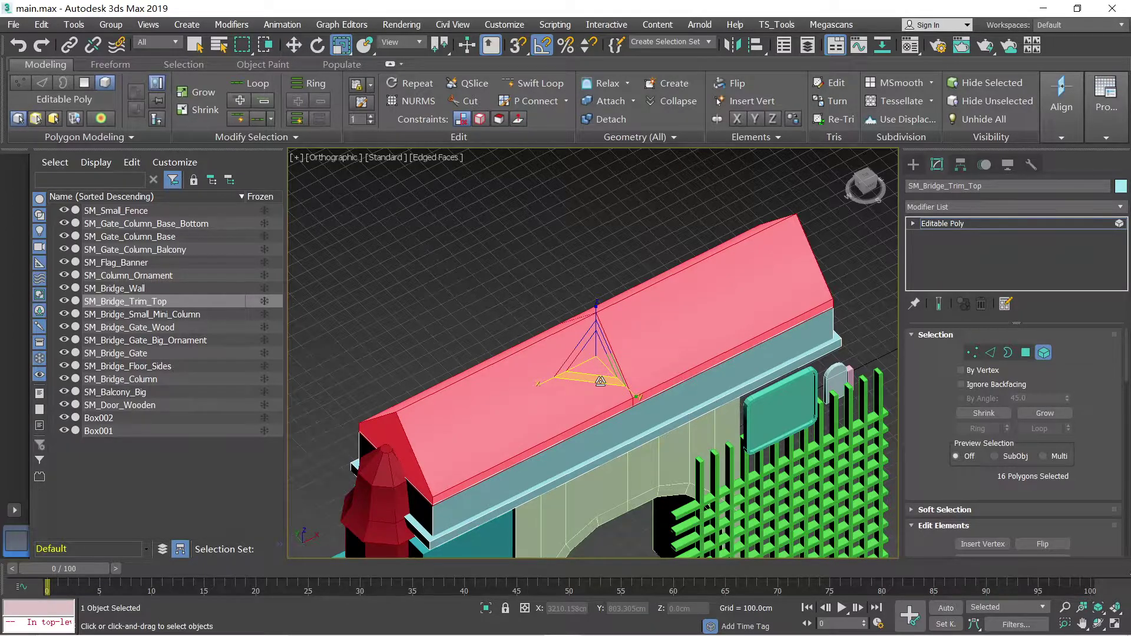
{"action": "left_click_drag", "start_coordinate": [599, 381], "coordinate": [596, 377]}
{"action": "middle_click_drag", "start_coordinate": [613, 384], "coordinate": [548, 310], "text": "alt"}
Step: Raise the roof element's bottom row of vertices slightly in the front view to thin the eave further
{"action": "key", "text": "5"}
{"action": "key", "text": "4"}
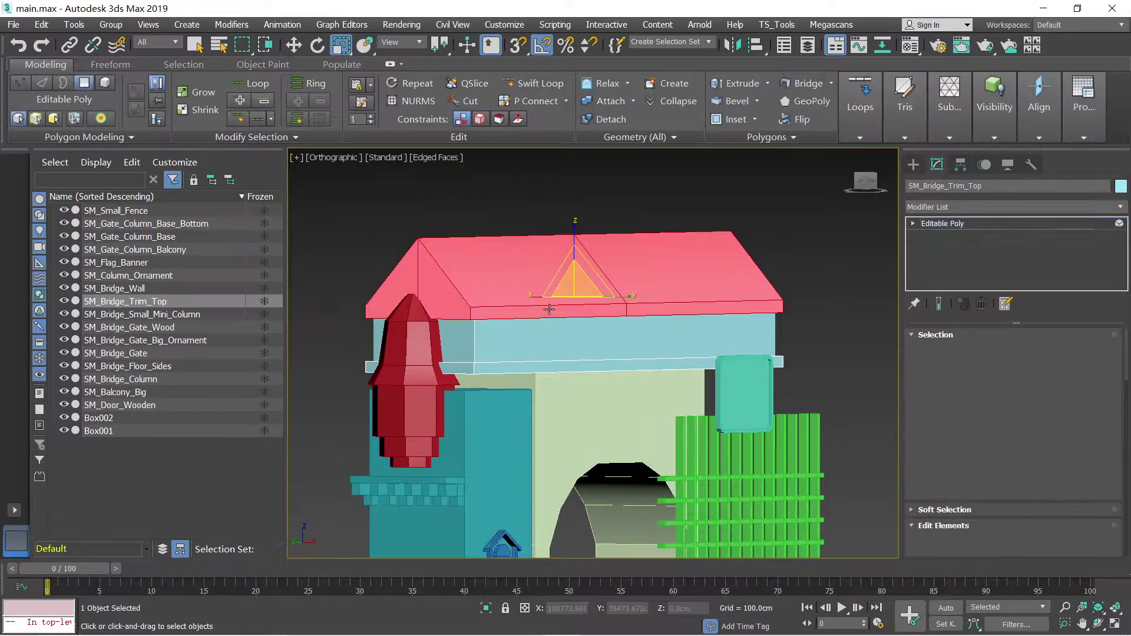
{"action": "key", "text": "5"}
{"action": "left_click", "coordinate": [973, 353]}
{"action": "scroll", "coordinate": [624, 336], "scroll_direction": "up", "scroll_amount": 5}
{"action": "scroll", "coordinate": [624, 337], "scroll_direction": "down", "scroll_amount": 2}
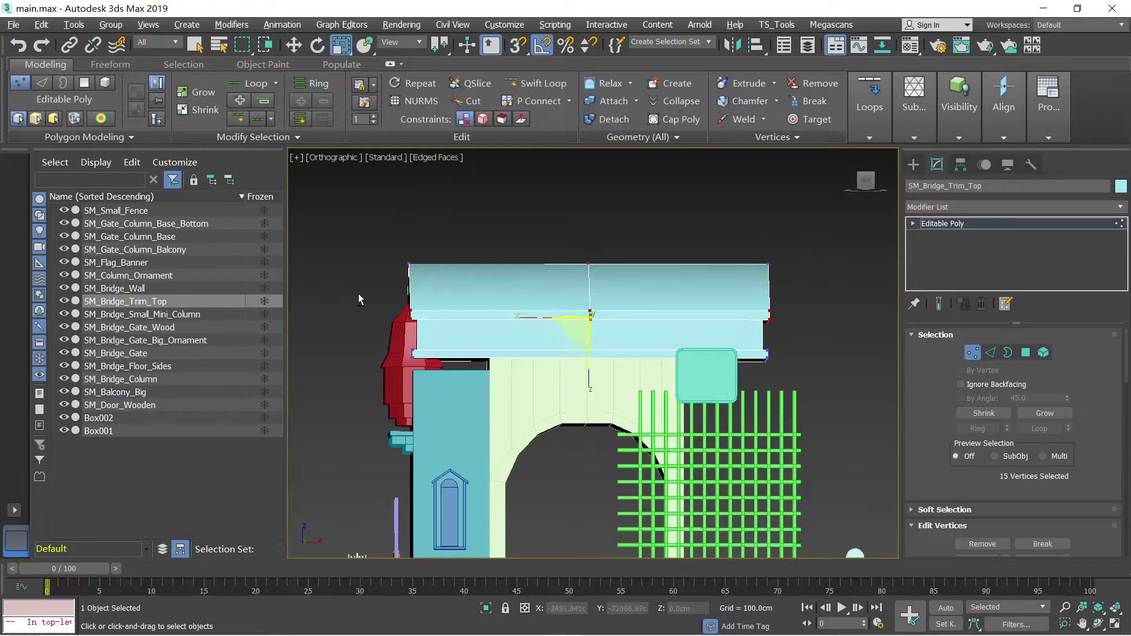
{"action": "key", "text": "F3"}
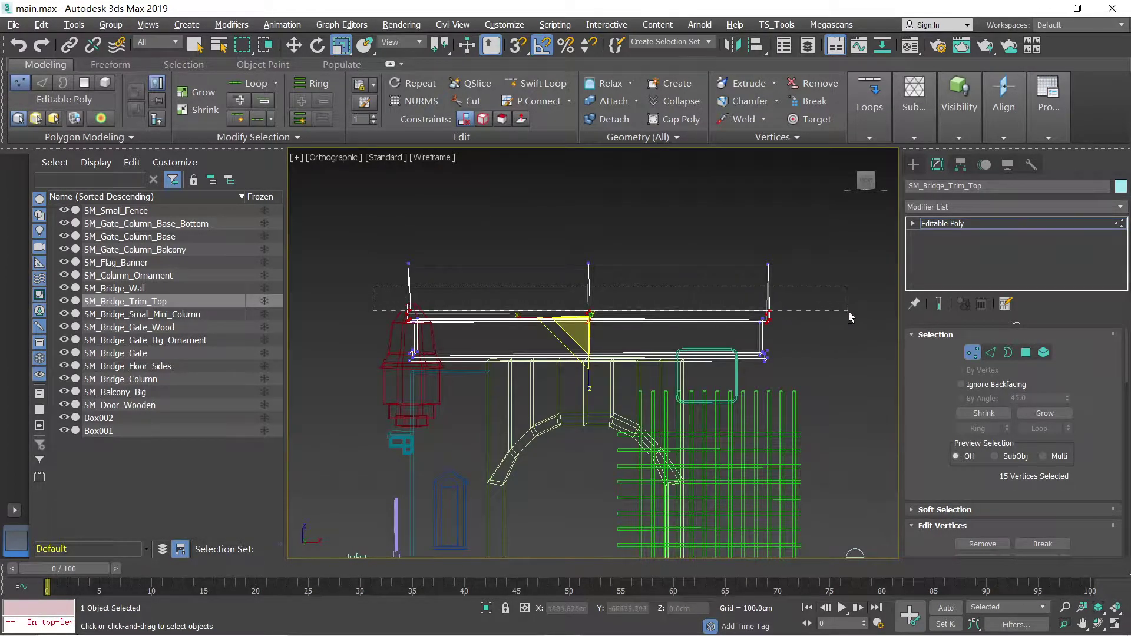
{"action": "key", "text": "f"}
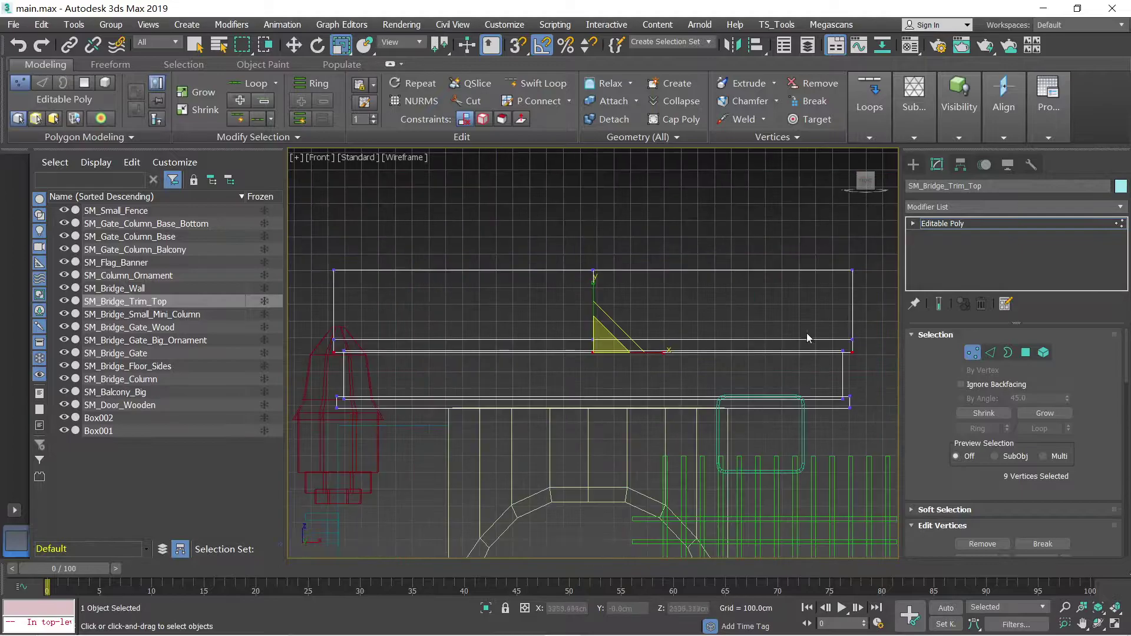
{"action": "key", "text": "F3"}
{"action": "key", "text": "F3"}
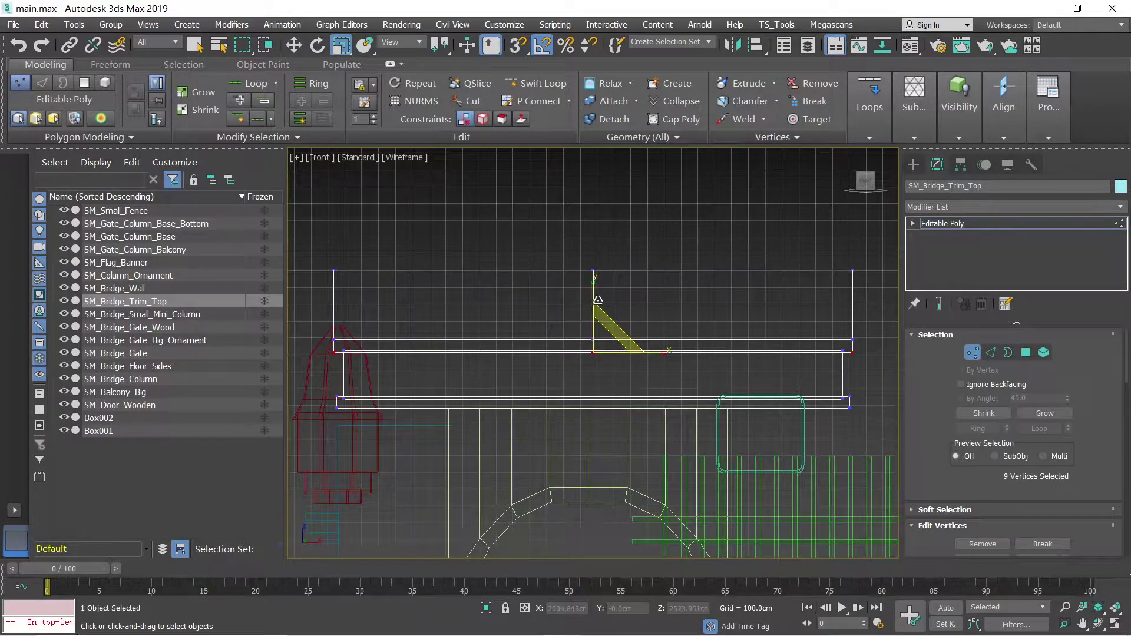
{"action": "left_click_drag", "start_coordinate": [299, 301], "coordinate": [889, 349]}
{"action": "key", "text": "w"}
{"action": "key", "text": "F3"}
{"action": "left_click_drag", "start_coordinate": [592, 310], "coordinate": [593, 305]}
Step: Lower the roof element slightly to close the gap above the lower block
{"action": "middle_click_drag", "start_coordinate": [603, 304], "coordinate": [649, 307], "text": "alt"}
{"action": "key", "text": "5"}
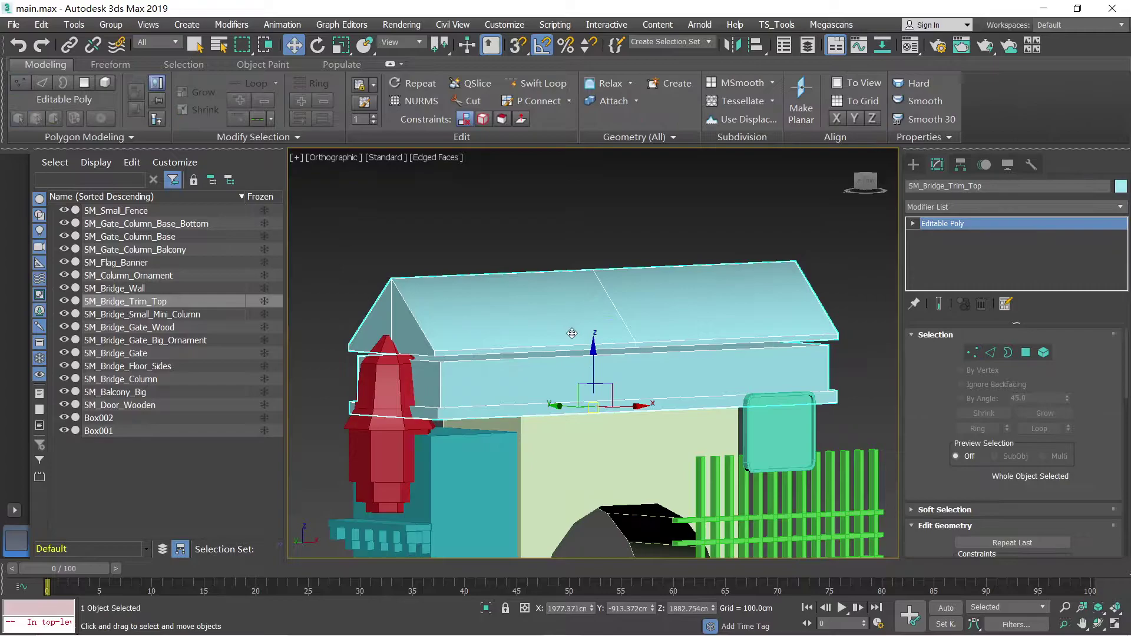
{"action": "left_click", "coordinate": [569, 325]}
{"action": "left_click_drag", "start_coordinate": [594, 285], "coordinate": [594, 295]}
{"action": "key", "text": "5"}
{"action": "middle_click_drag", "start_coordinate": [555, 337], "coordinate": [534, 338], "text": "alt"}
Step: Export the reworked mesh over the existing SM_Bridge_Trim_Top.fbx and check the gate's roof in the Unreal Engine level
{"action": "left_click", "coordinate": [783, 30]}
{"action": "left_click", "coordinate": [793, 49]}
{"action": "left_click", "coordinate": [563, 508]}
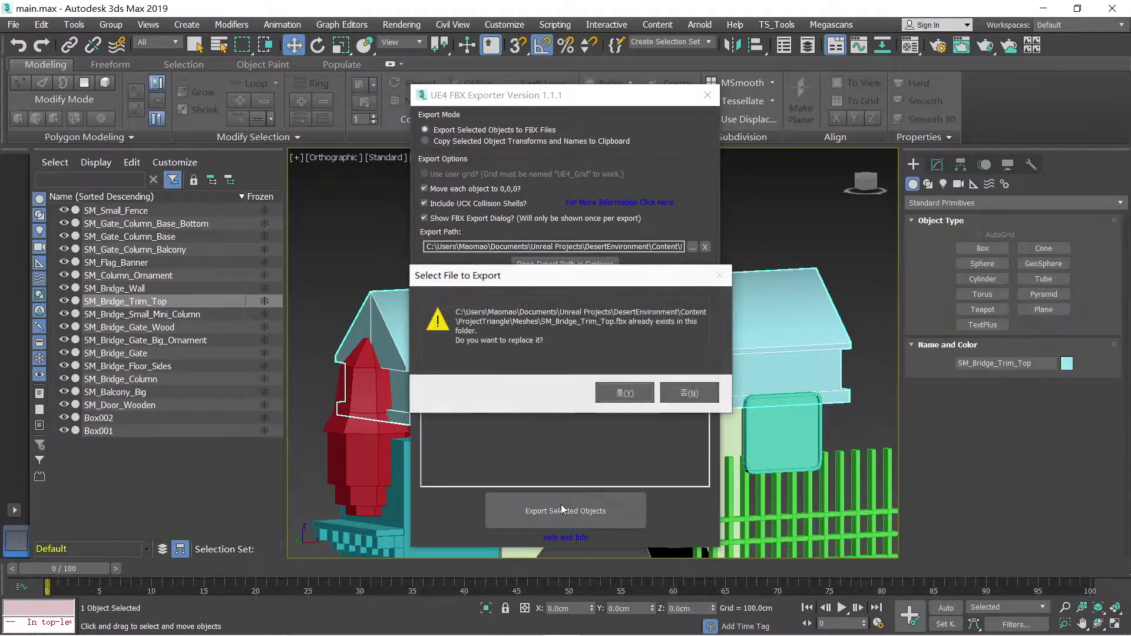
{"action": "key", "text": "Return"}
{"action": "left_click", "coordinate": [642, 460]}
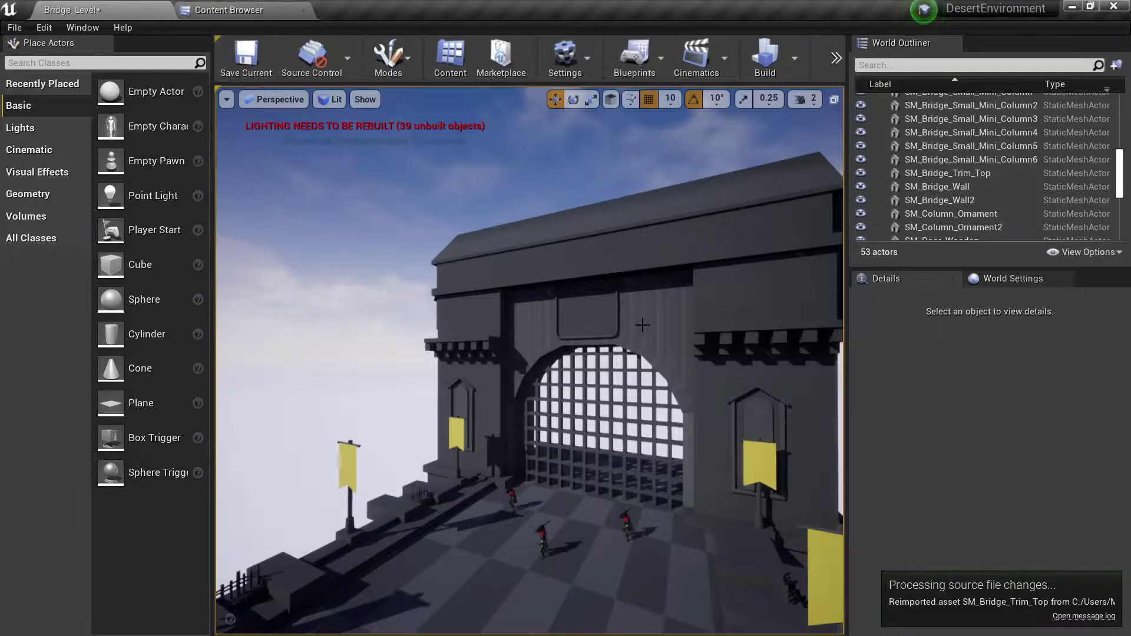
{"action": "left_click_drag", "start_coordinate": [499, 381], "coordinate": [653, 382], "text": "alt"}
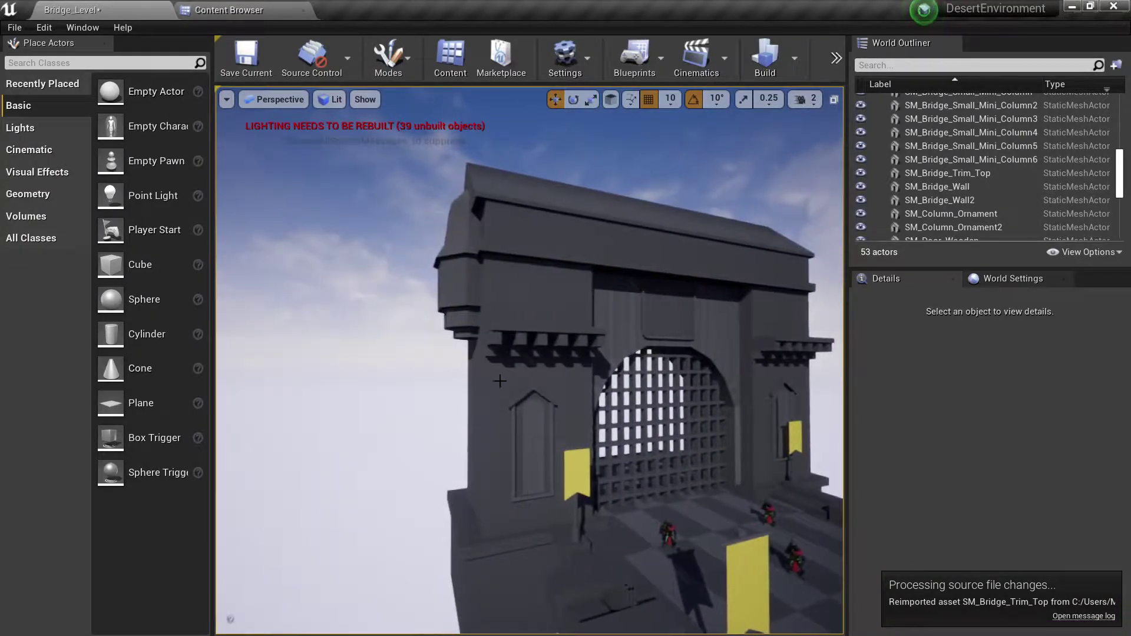
{"action": "left_click", "coordinate": [450, 259]}
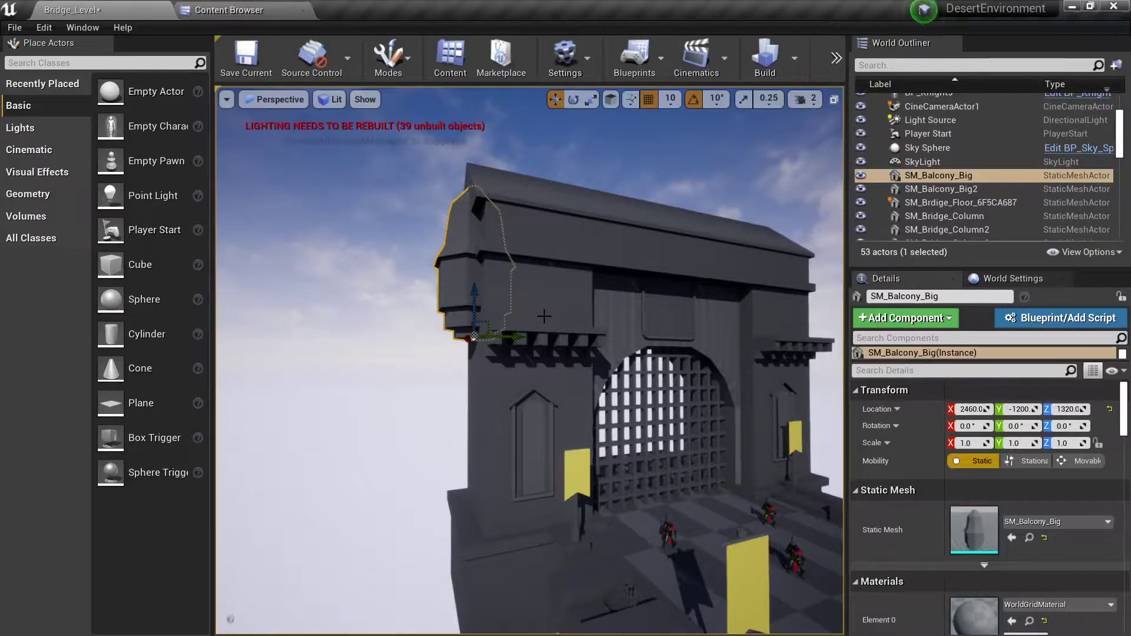
{"action": "right_click_drag", "start_coordinate": [487, 351], "coordinate": [626, 306]}
{"action": "left_click", "coordinate": [625, 307]}
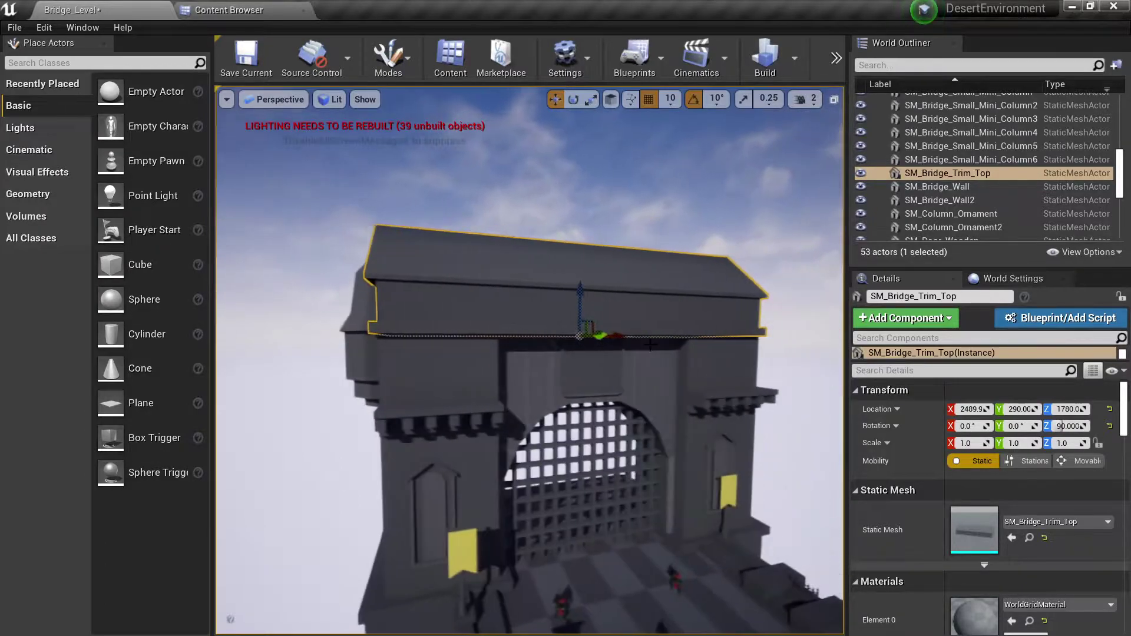
Step: In 3ds Max, isolate SM_Bridge_Trim_Top and lower the roof together with the block's top vertices to shorten the block
{"action": "key", "text": "alt+Tab"}
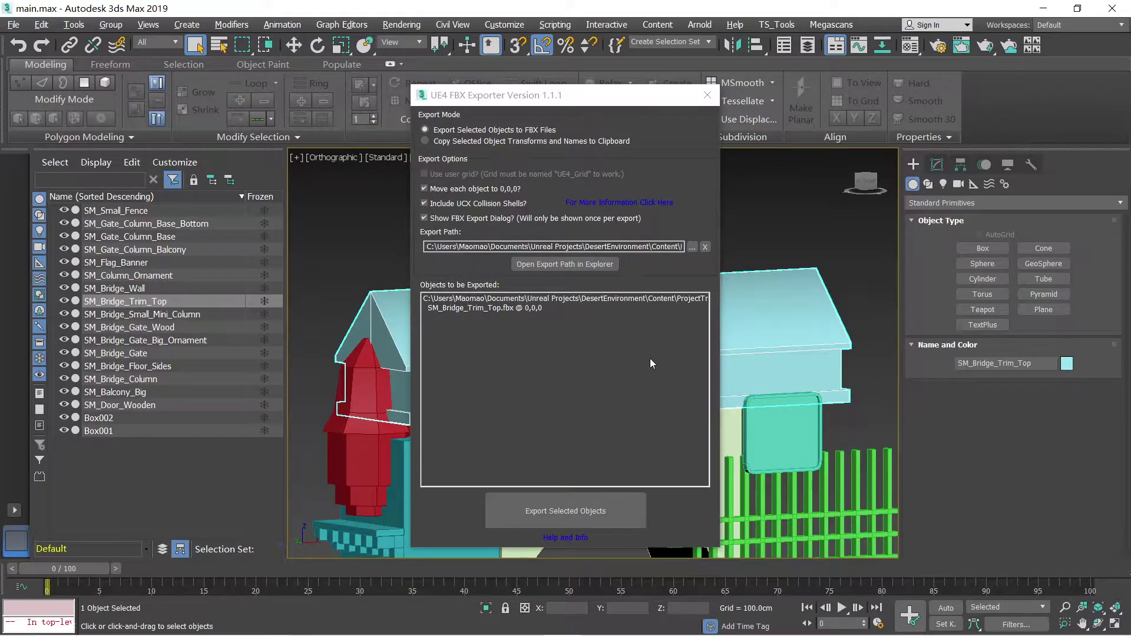
{"action": "left_click", "coordinate": [706, 95]}
{"action": "key", "text": "alt+q"}
{"action": "key", "text": "f"}
{"action": "key", "text": "z"}
{"action": "scroll", "coordinate": [677, 351], "scroll_direction": "down", "scroll_amount": 3}
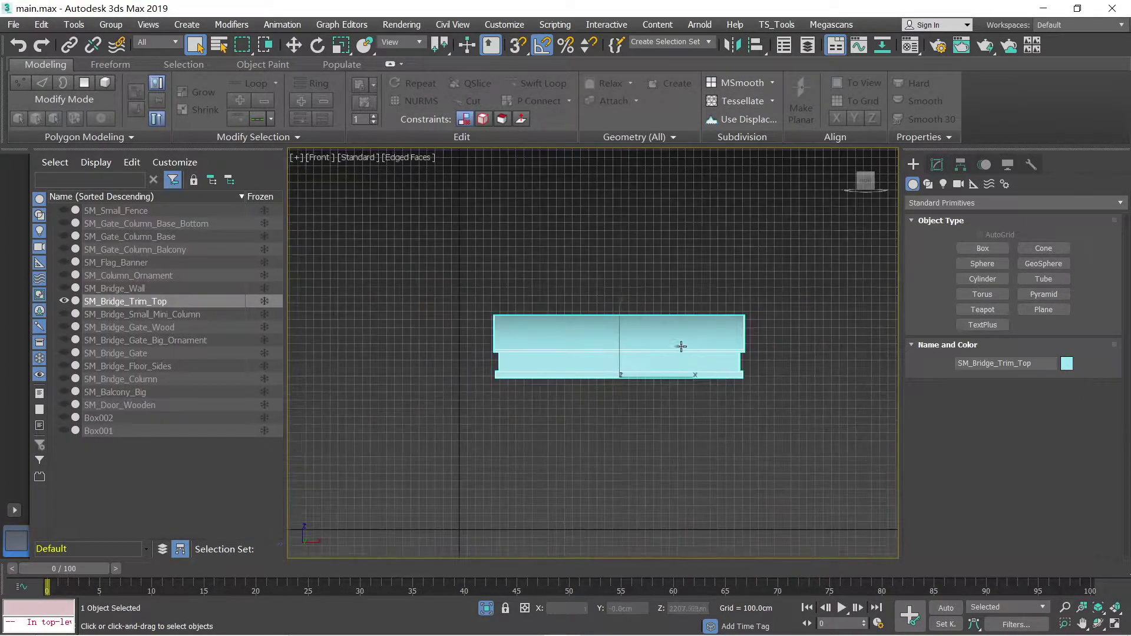
{"action": "key", "text": "1"}
{"action": "left_click_drag", "start_coordinate": [794, 279], "coordinate": [622, 345]}
{"action": "key", "text": "ctrl+a"}
{"action": "key", "text": "w"}
{"action": "key", "text": "z"}
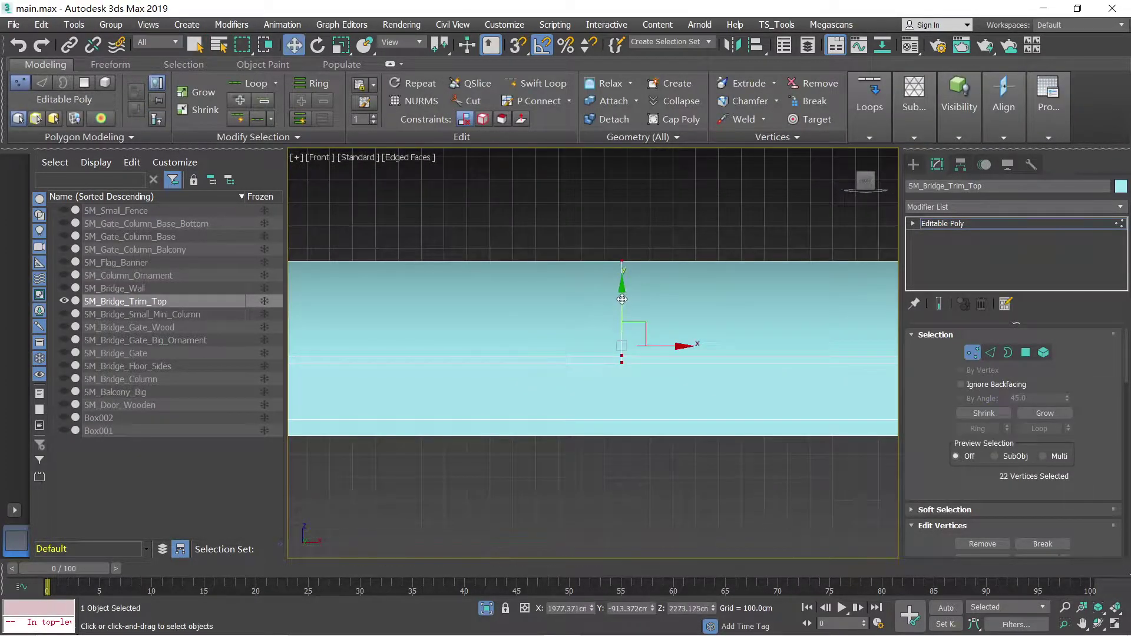
{"action": "key", "text": "1"}
{"action": "key", "text": "z"}
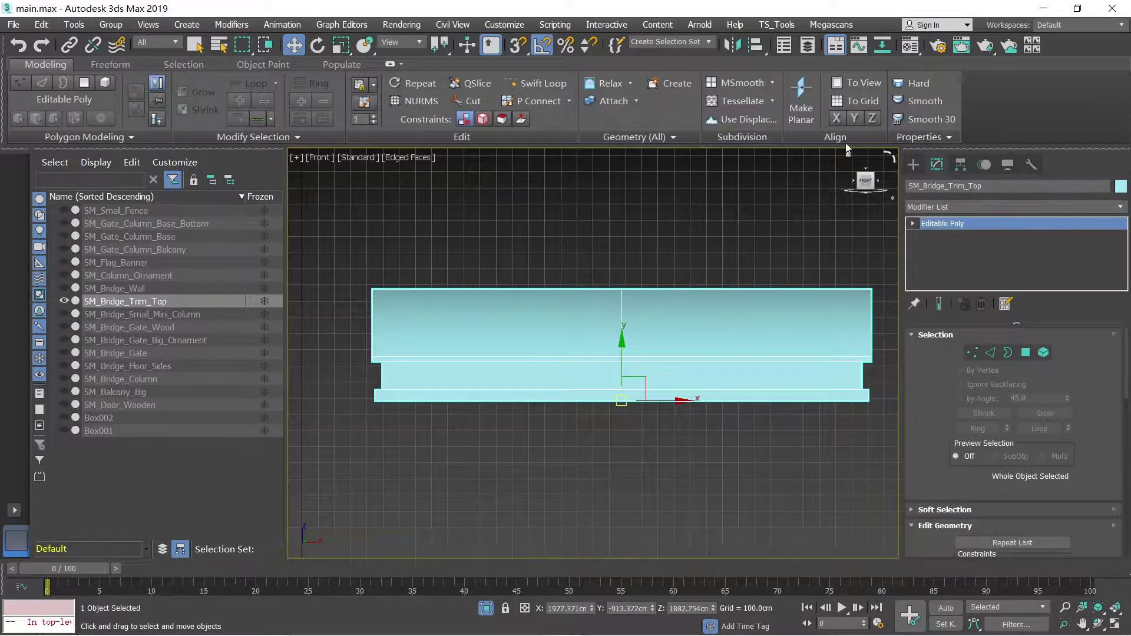
Step: Export the shortened SM_Bridge_Trim_Top to FBX again, replacing the existing file
{"action": "left_click", "coordinate": [778, 28]}
{"action": "left_click", "coordinate": [791, 47]}
{"action": "left_click", "coordinate": [547, 515]}
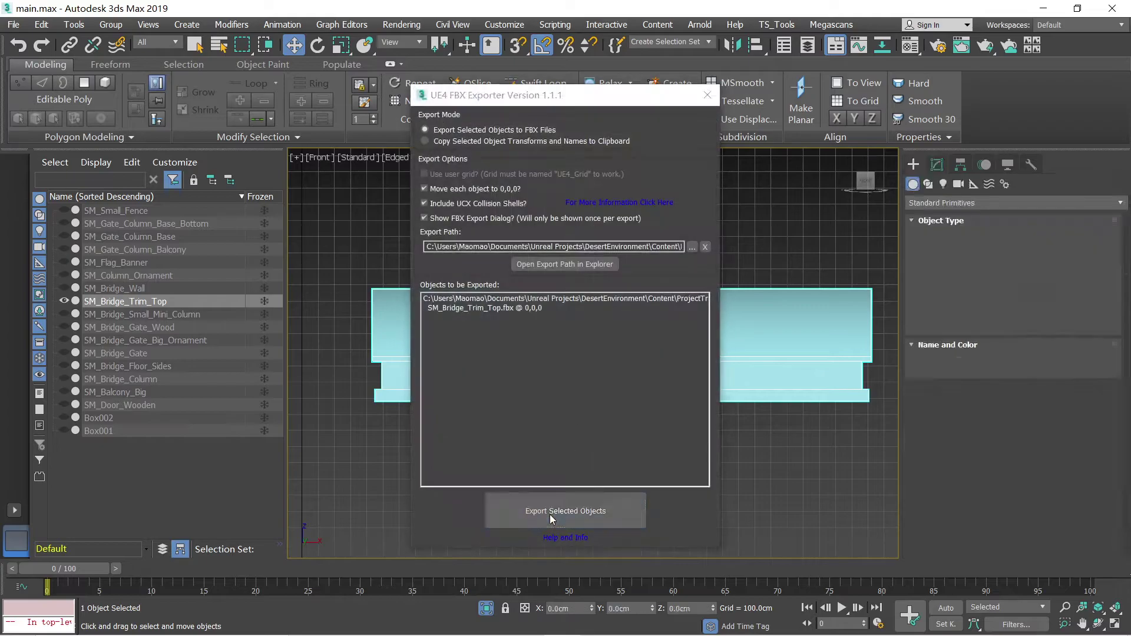
{"action": "left_click", "coordinate": [623, 393]}
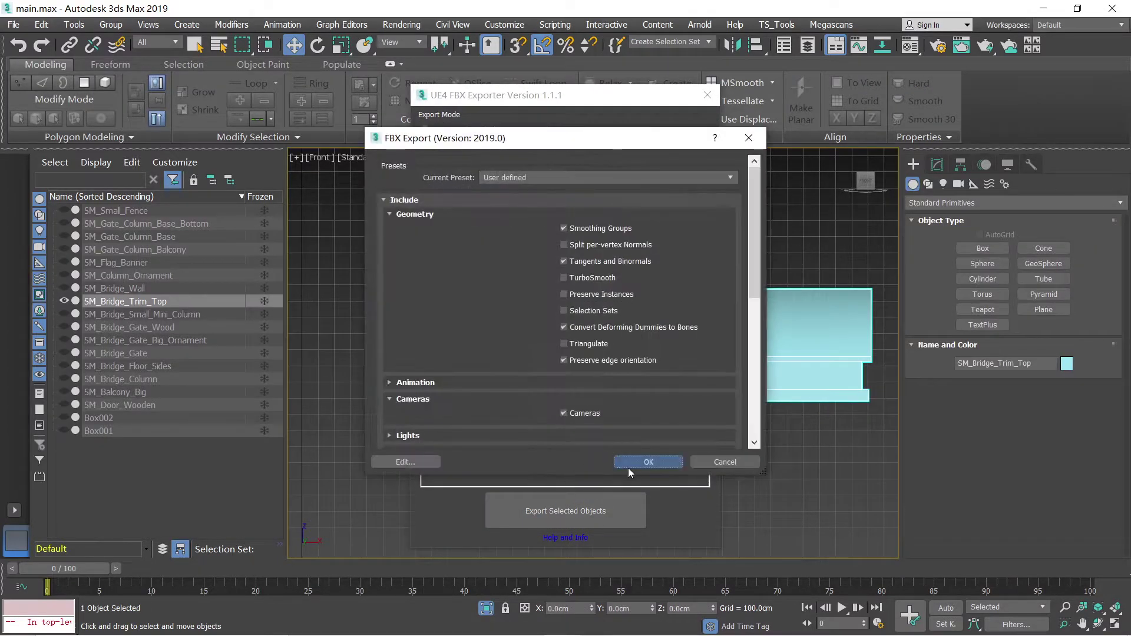
{"action": "left_click", "coordinate": [627, 465]}
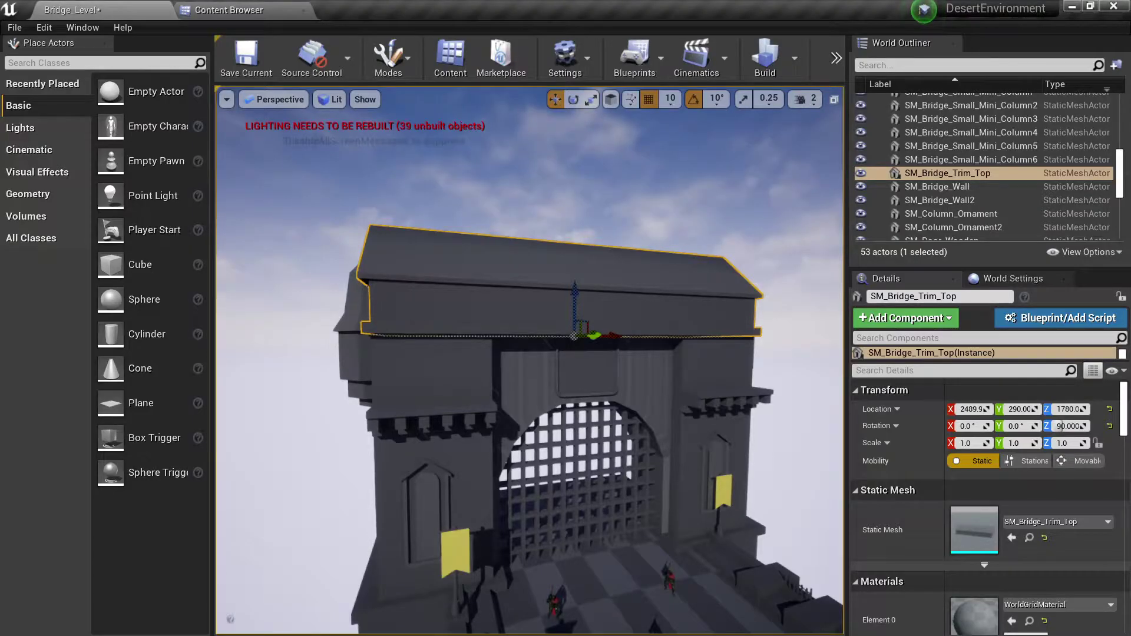
Step: In the Unreal Engine level, move SM_Balcony_Big outward from the gate to Y -1240
{"action": "right_click_drag", "start_coordinate": [436, 290], "coordinate": [642, 282]}
{"action": "left_click", "coordinate": [535, 285]}
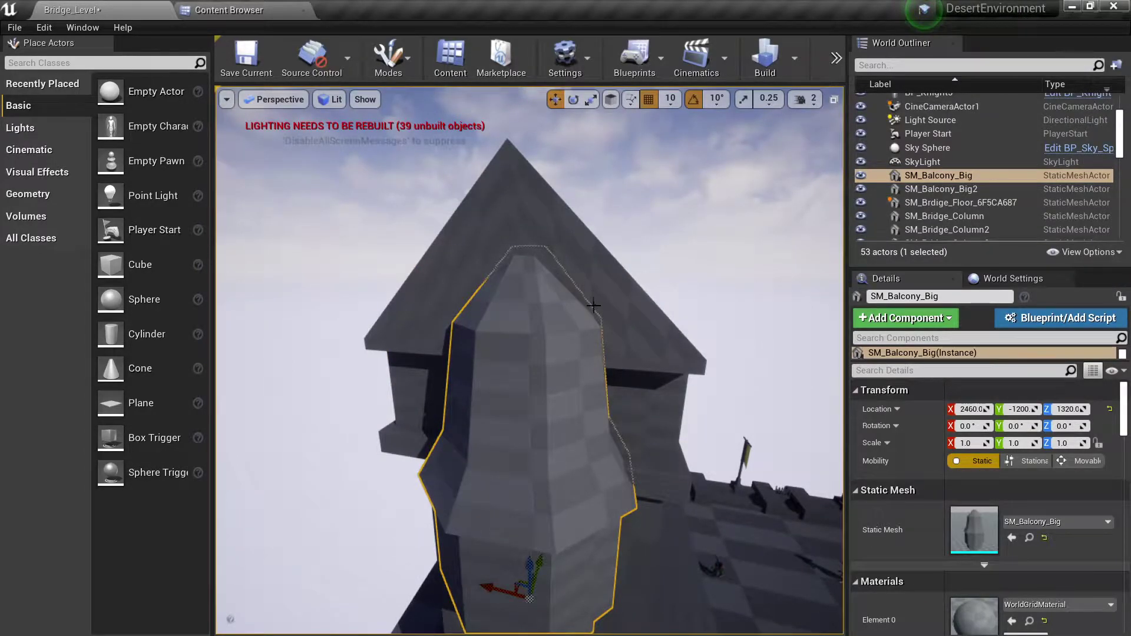
{"action": "left_click_drag", "start_coordinate": [595, 323], "coordinate": [665, 338], "text": "alt"}
{"action": "left_click", "coordinate": [728, 326]}
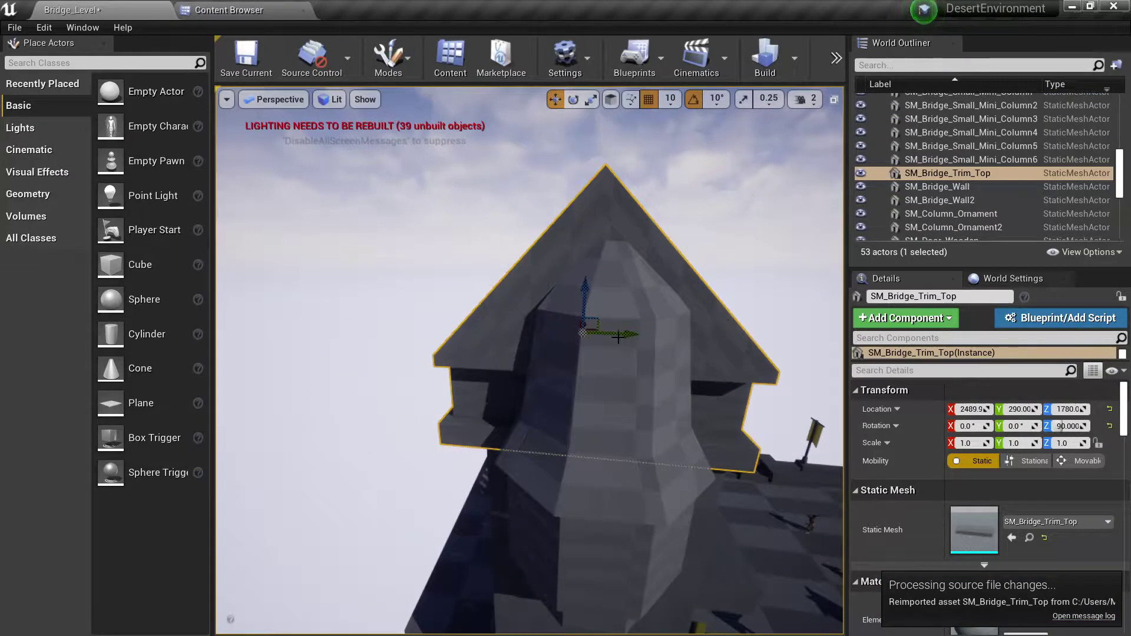
{"action": "left_click", "coordinate": [642, 306]}
{"action": "right_click_drag", "start_coordinate": [617, 337], "coordinate": [546, 340]}
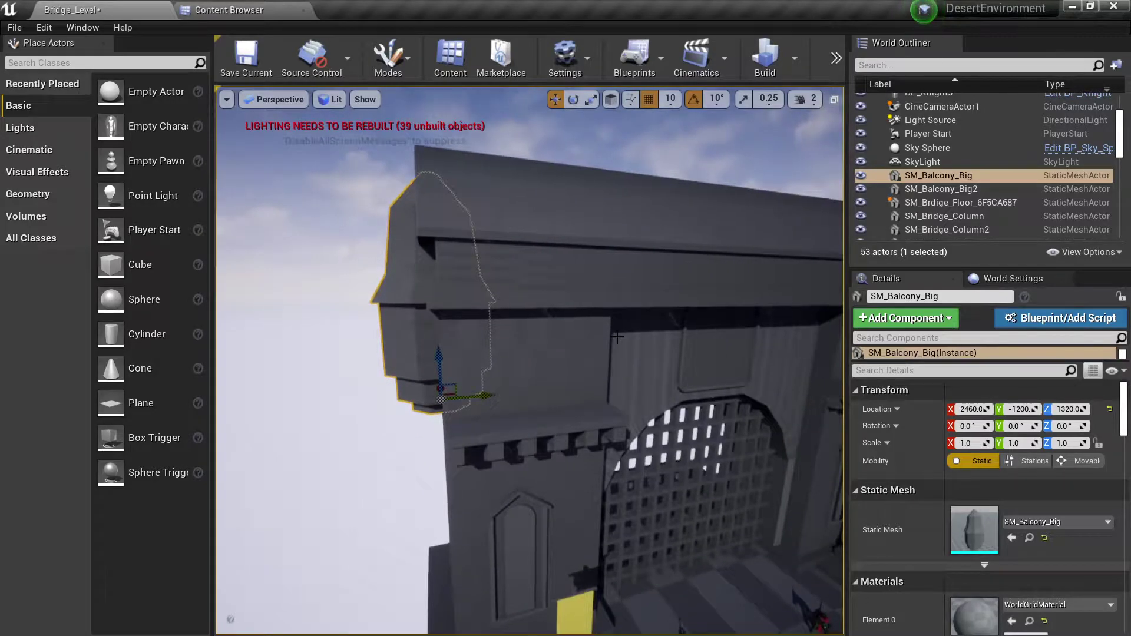
{"action": "left_click_drag", "start_coordinate": [476, 398], "coordinate": [472, 393]}
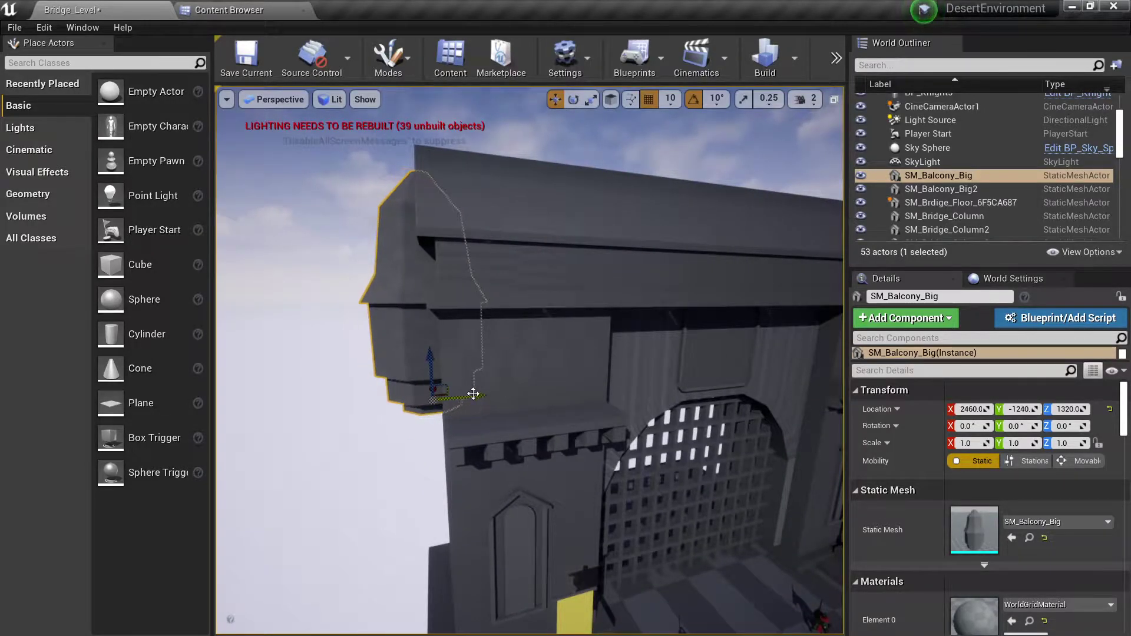
Step: Back in 3ds Max, end the isolation and scale SM_Balcony_Big horizontally to about 105%
{"action": "key", "text": "alt+Tab"}
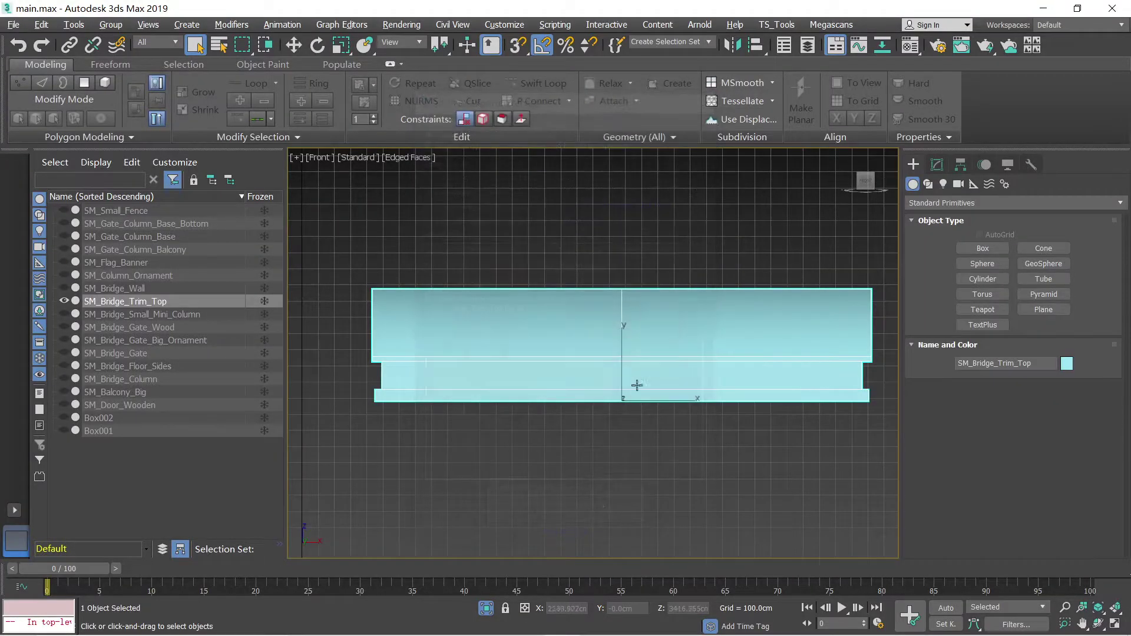
{"action": "left_click", "coordinate": [488, 609]}
{"action": "scroll", "coordinate": [505, 385], "scroll_direction": "down", "scroll_amount": 4}
{"action": "middle_click_drag", "start_coordinate": [504, 386], "coordinate": [530, 442], "text": "alt"}
{"action": "scroll", "coordinate": [443, 416], "scroll_direction": "up", "scroll_amount": 4}
{"action": "left_click", "coordinate": [442, 418]}
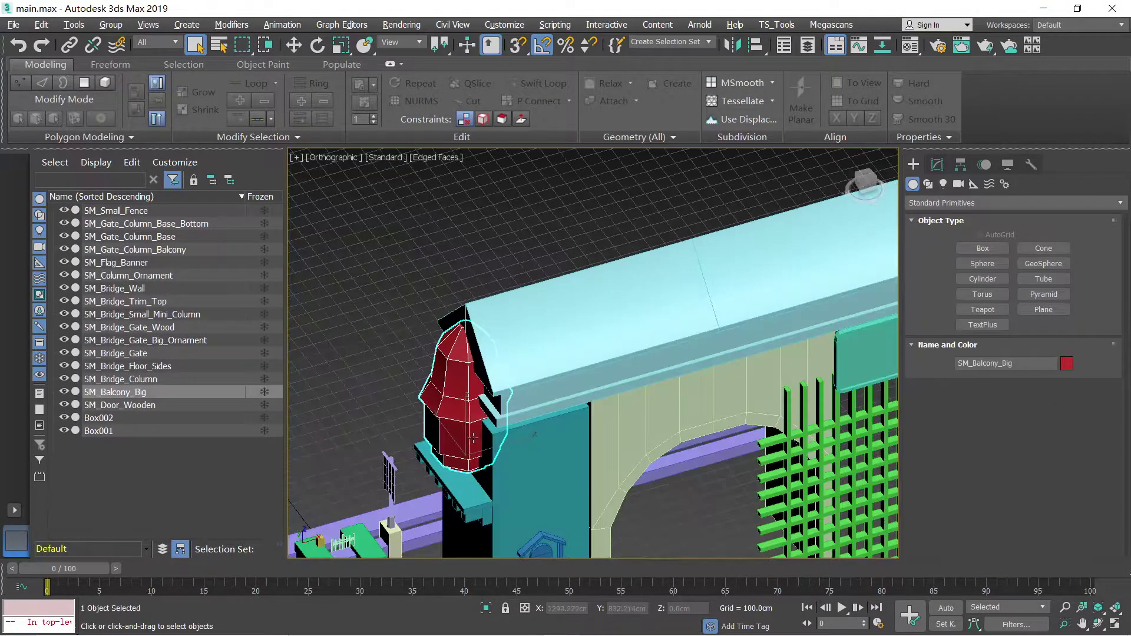
{"action": "key", "text": "r"}
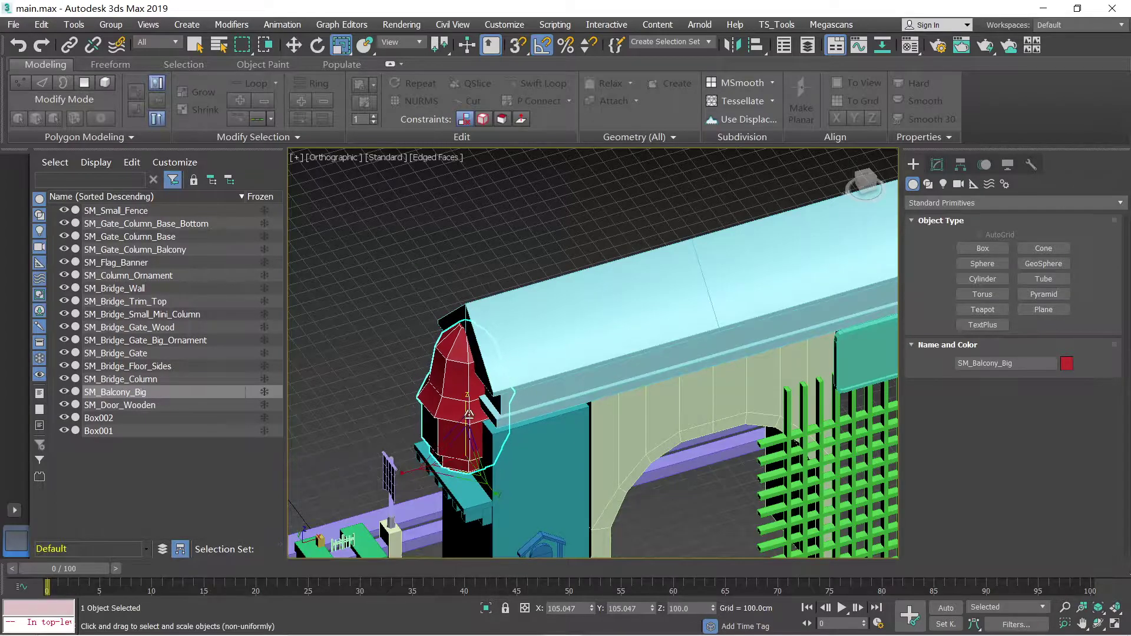
{"action": "key", "text": "w"}
{"action": "middle_click_drag", "start_coordinate": [468, 407], "coordinate": [463, 370], "text": "alt"}
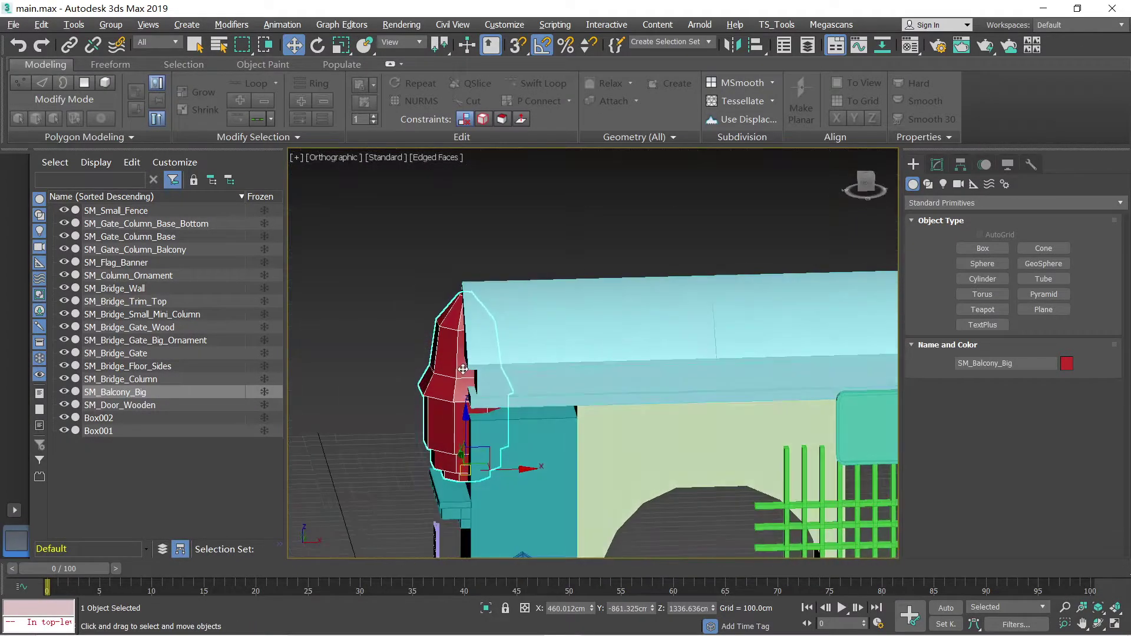
Step: Scale the whole balcony up once more in the horizontal plane
{"action": "middle_click_drag", "start_coordinate": [452, 457], "coordinate": [471, 486], "text": "alt"}
{"action": "key", "text": "r"}
{"action": "left_click_drag", "start_coordinate": [463, 478], "coordinate": [462, 445]}
{"action": "mouse_move", "coordinate": [451, 424]}
{"action": "middle_mouse_down", "text": "alt"}
{"action": "mouse_move", "coordinate": [479, 393]}
{"action": "mouse_move", "coordinate": [445, 417]}
{"action": "middle_mouse_up", "text": "alt"}
{"action": "scroll", "coordinate": [458, 407], "scroll_direction": "up", "scroll_amount": 3}
Step: Widen the balcony's pointed roof element in the horizontal plane so it overhangs the balcony body
{"action": "key", "text": "5"}
{"action": "left_click", "coordinate": [478, 388]}
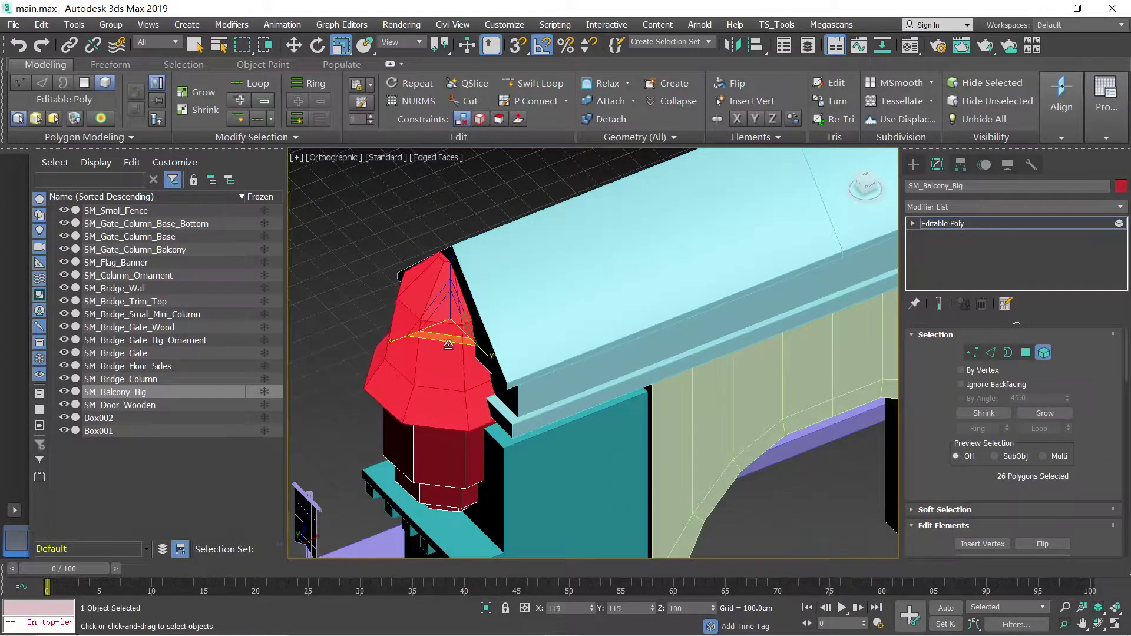
{"action": "middle_click_drag", "start_coordinate": [458, 340], "coordinate": [412, 277], "text": "alt"}
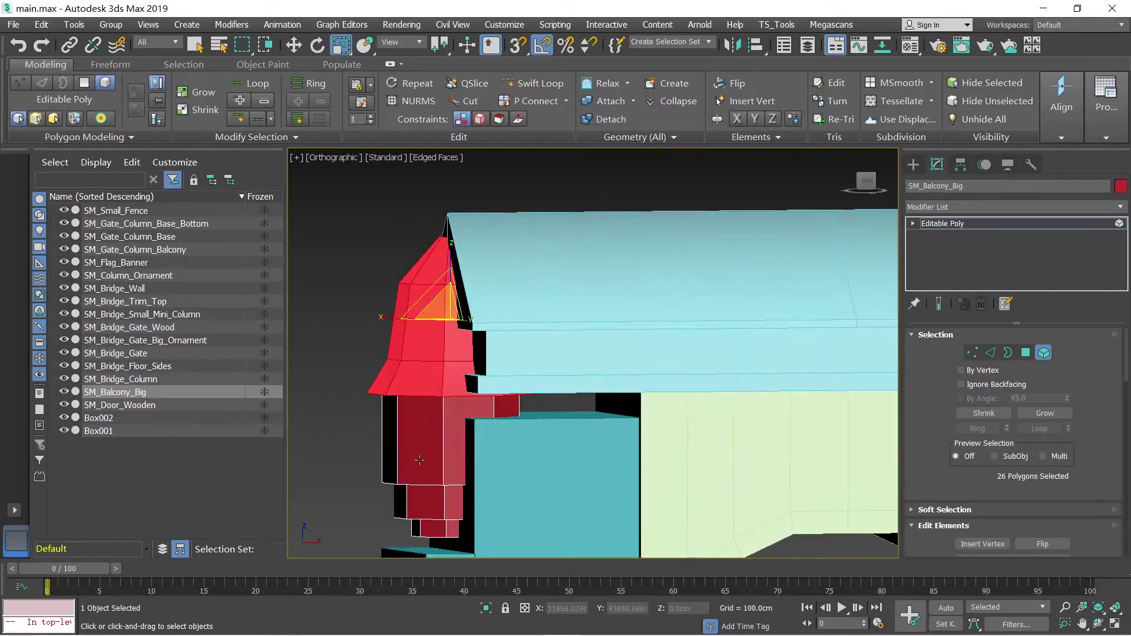
Step: Apply an FFD 2x2x2 modifier to the balcony's roof polygons and raise the upper control points about 82 cm towards the gate roof's ridge
{"action": "scroll", "coordinate": [425, 440], "scroll_direction": "up", "scroll_amount": 2}
{"action": "middle_click_drag", "start_coordinate": [479, 204], "coordinate": [459, 264], "text": "alt"}
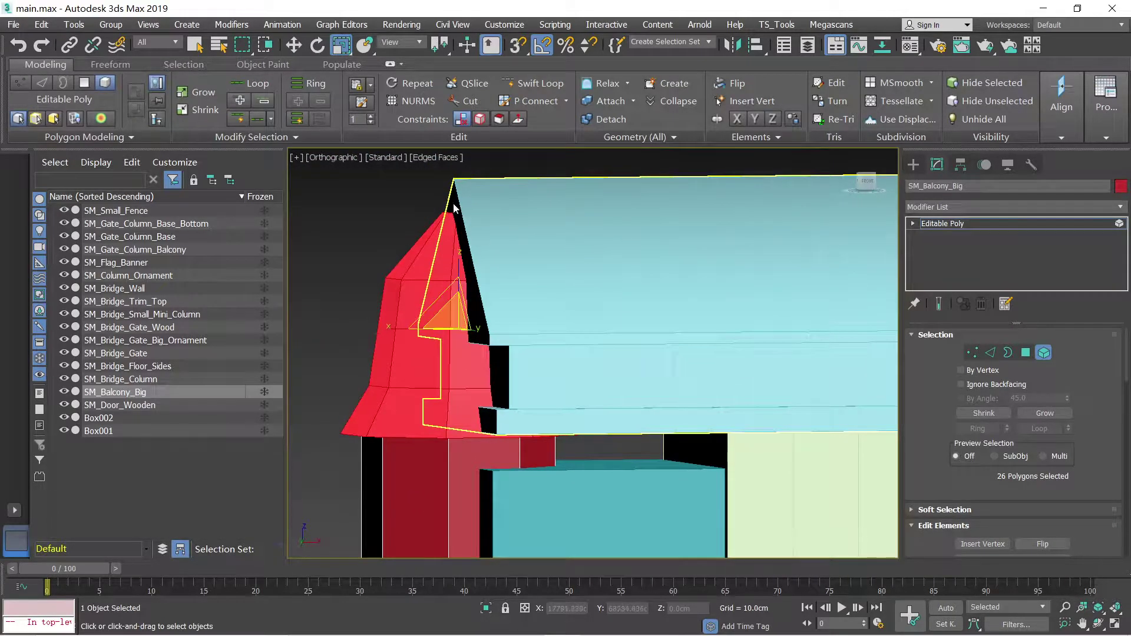
{"action": "middle_click_drag", "start_coordinate": [453, 203], "coordinate": [460, 232]}
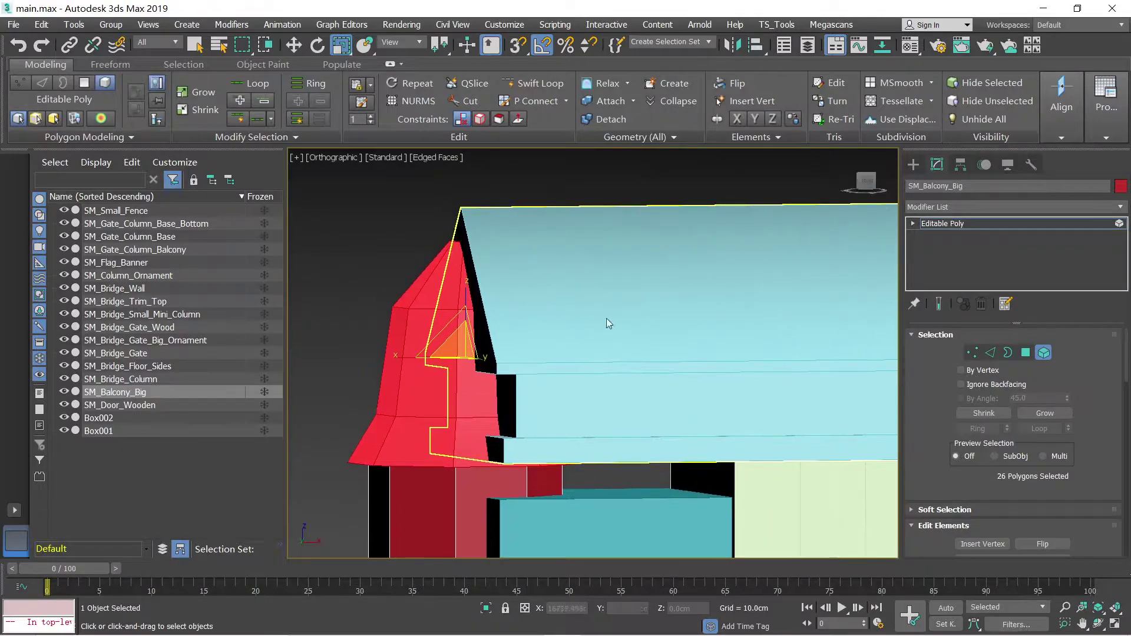
{"action": "left_click", "coordinate": [1120, 206]}
{"action": "scroll", "coordinate": [1000, 406], "scroll_direction": "down", "scroll_amount": 3}
{"action": "left_click", "coordinate": [945, 582]}
{"action": "key", "text": "1"}
{"action": "left_click_drag", "start_coordinate": [374, 238], "coordinate": [655, 333]}
{"action": "key", "text": "w"}
{"action": "left_click_drag", "start_coordinate": [482, 230], "coordinate": [486, 209]}
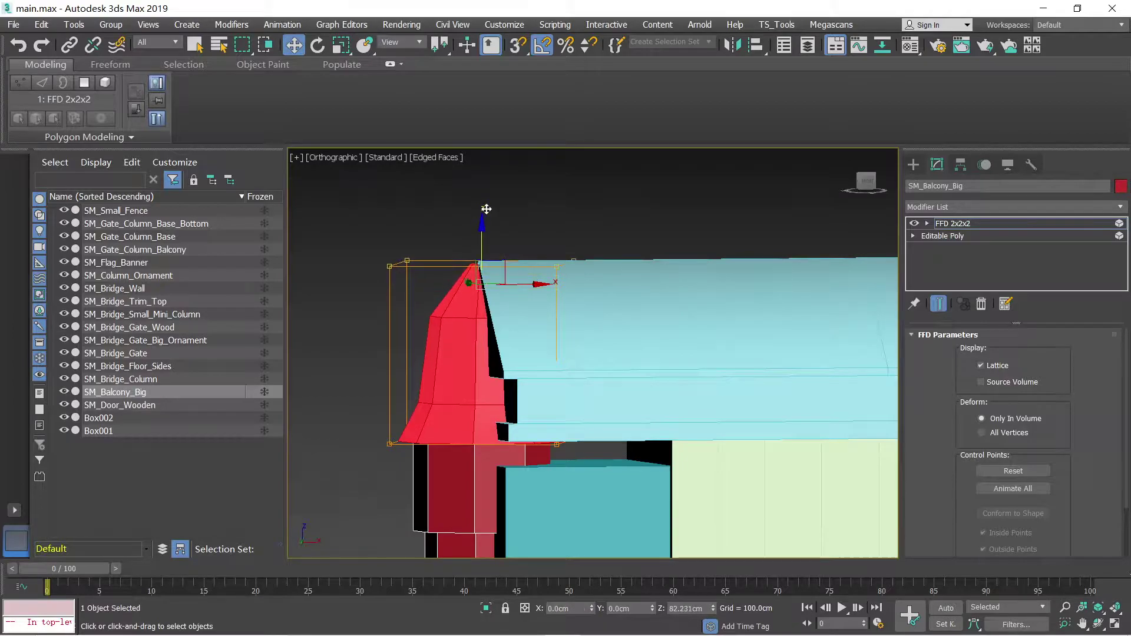
Step: Finish editing the FFD control points and collapse SM_Balcony_Big to an Editable Poly
{"action": "key", "text": "1"}
{"action": "scroll", "coordinate": [493, 228], "scroll_direction": "down", "scroll_amount": 4}
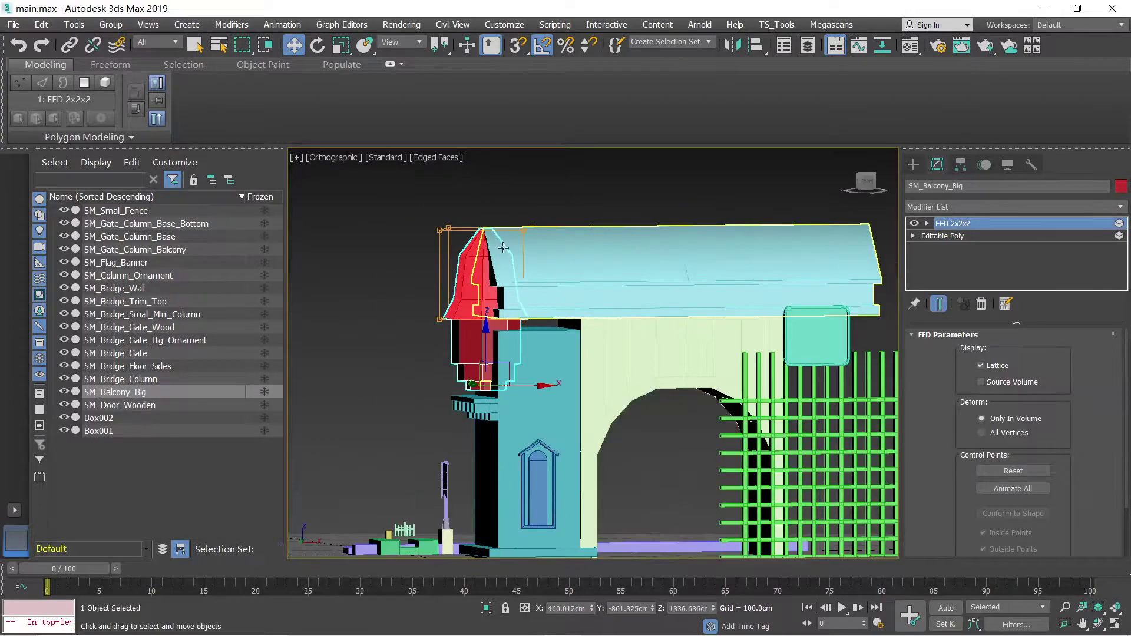
{"action": "middle_click_drag", "start_coordinate": [502, 245], "coordinate": [500, 256]}
{"action": "right_click", "coordinate": [480, 316]}
{"action": "mouse_move", "coordinate": [555, 433]}
{"action": "left_click", "coordinate": [638, 499]}
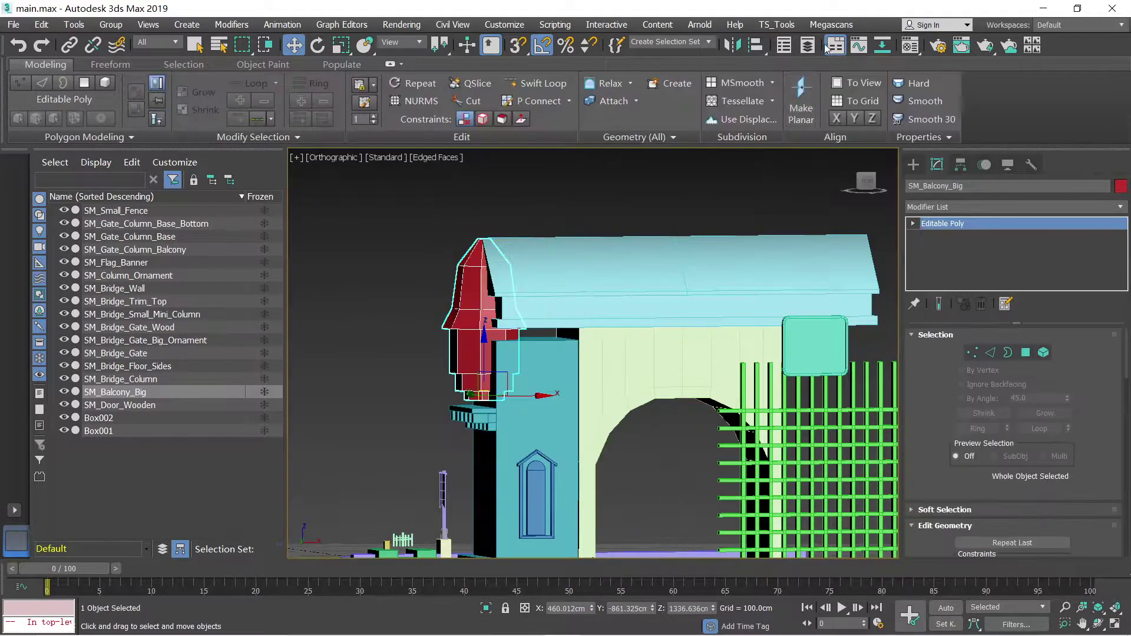
Step: Export SM_Balcony_Big as an FBX file with the UE4 FBX exporter, then close the exporter
{"action": "left_click", "coordinate": [795, 46]}
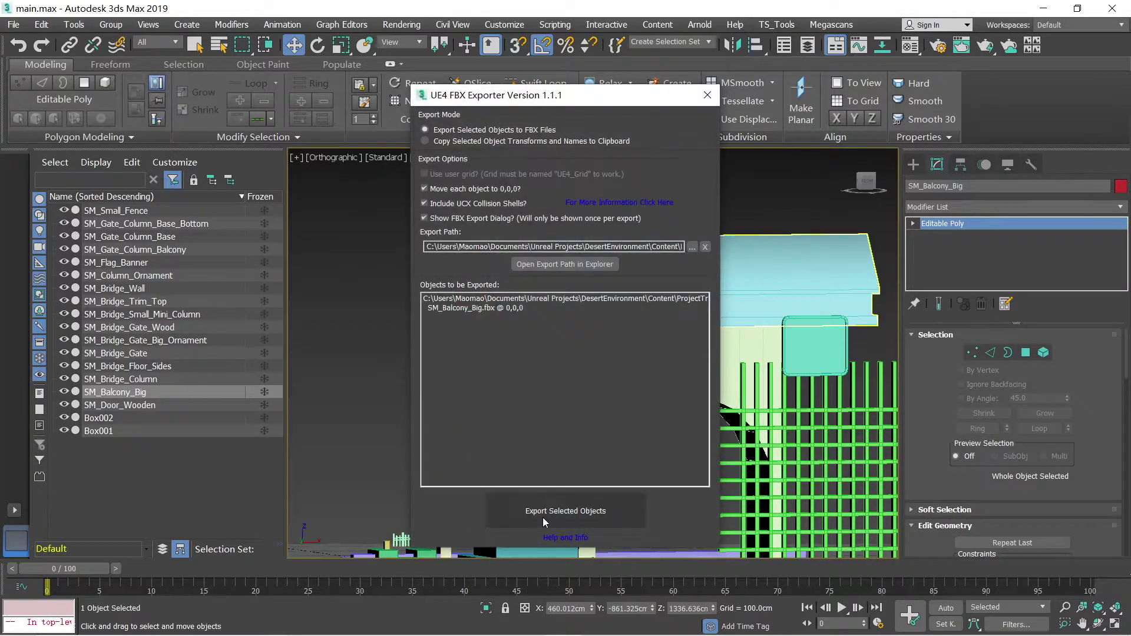
{"action": "left_click", "coordinate": [542, 517]}
{"action": "left_click", "coordinate": [618, 394]}
{"action": "left_click", "coordinate": [643, 461]}
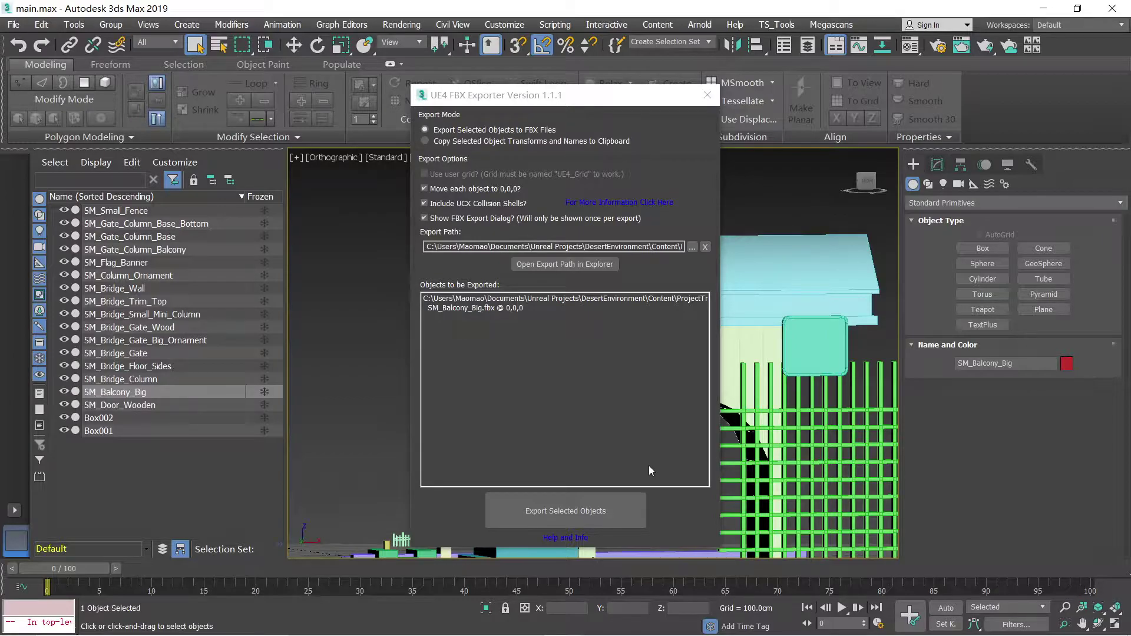
{"action": "left_click", "coordinate": [706, 95]}
Step: Switch to the Unreal Engine level and inspect how the updated balcony meets the gate's top trim
{"action": "key", "text": "alt+Tab"}
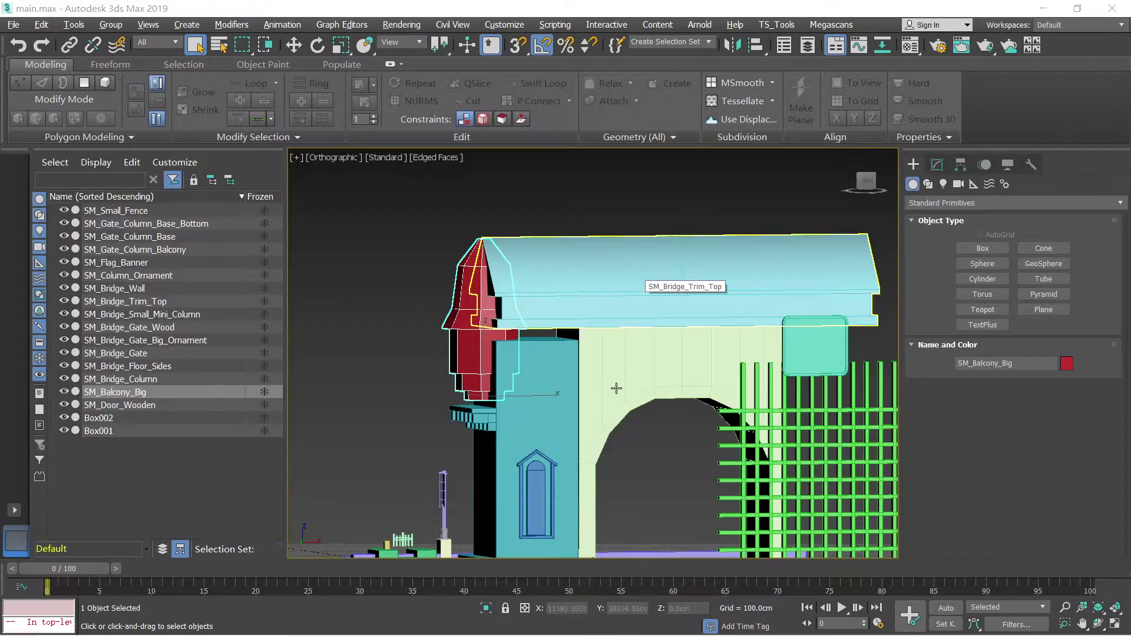
{"action": "key", "text": "alt+Tab"}
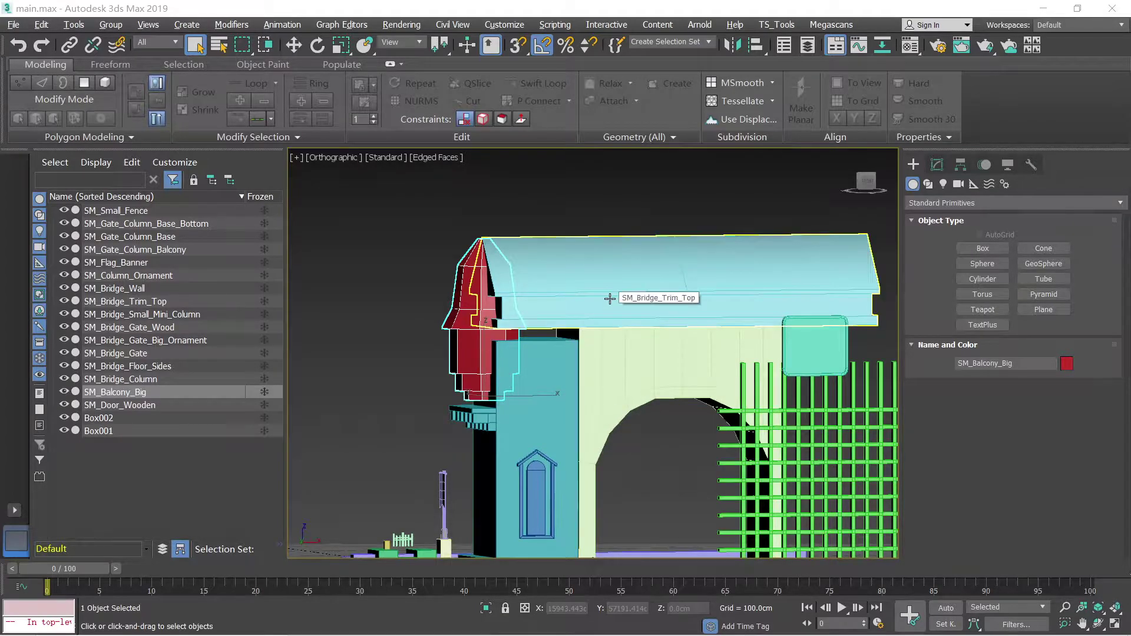
{"action": "middle_click_drag", "start_coordinate": [537, 290], "coordinate": [515, 296]}
{"action": "key", "text": "alt+Tab"}
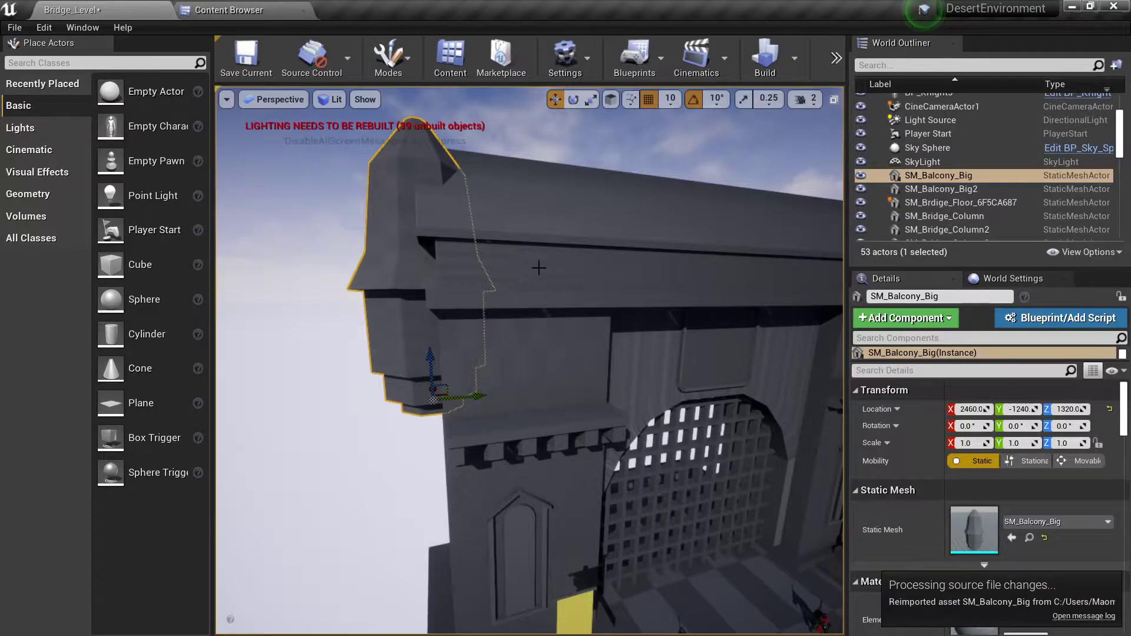
{"action": "left_click_drag", "start_coordinate": [538, 268], "coordinate": [477, 233], "text": "alt"}
{"action": "left_click", "coordinate": [497, 235]}
{"action": "right_click_drag", "start_coordinate": [556, 235], "coordinate": [507, 238]}
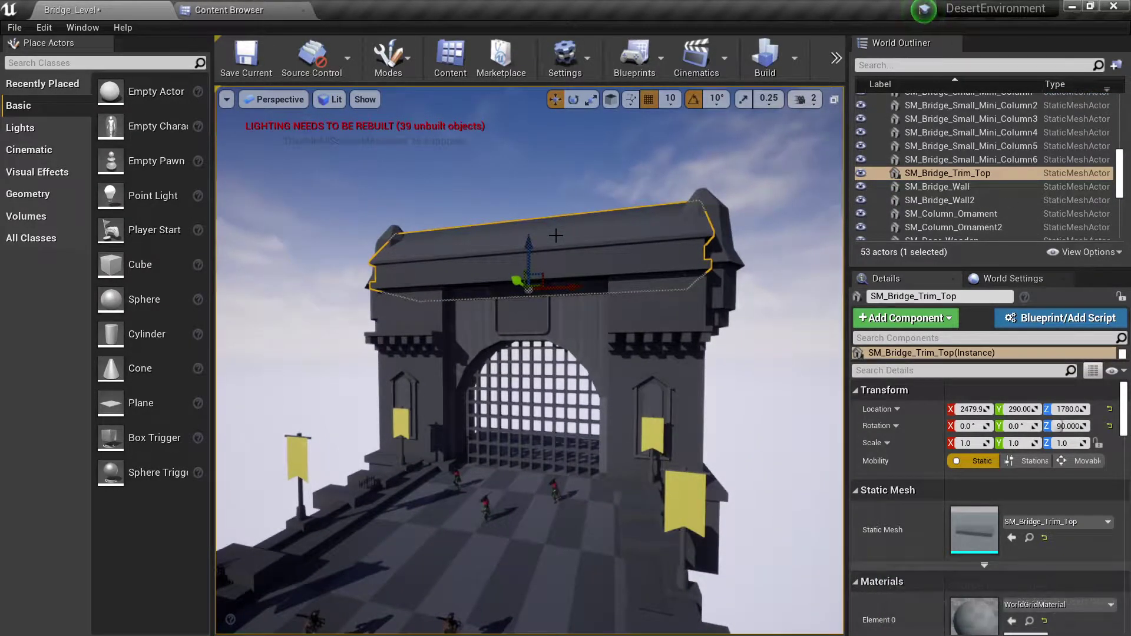
Step: Back in 3ds Max, raise the ridge vertices of SM_Bridge_Trim_Top so its roof becomes taller
{"action": "key", "text": "alt+Tab"}
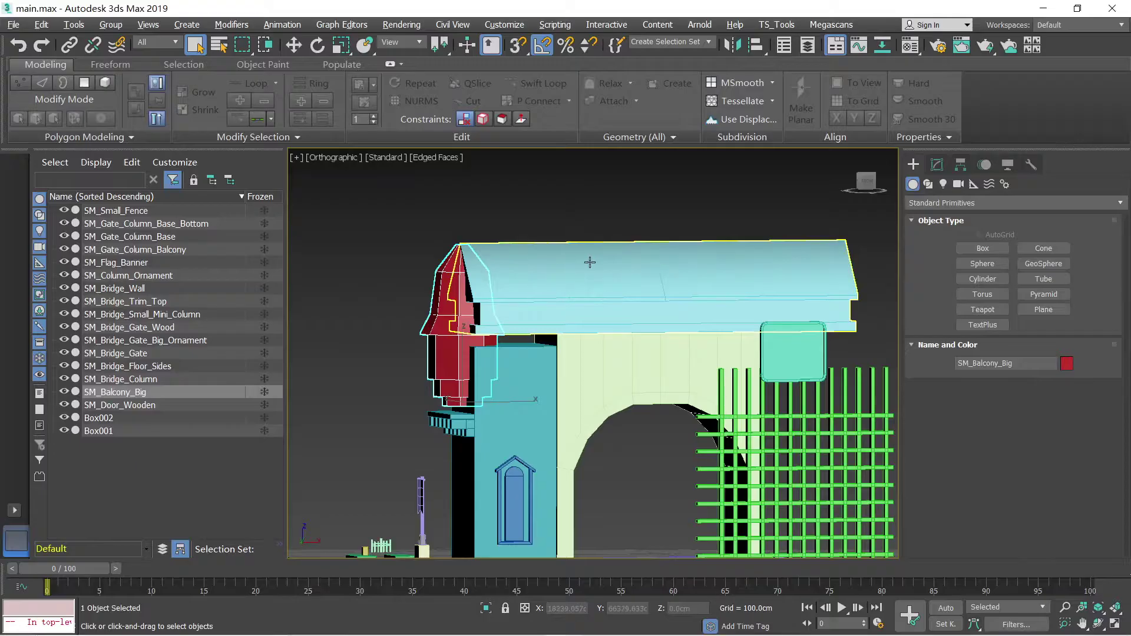
{"action": "middle_click_drag", "start_coordinate": [588, 262], "coordinate": [516, 291], "text": "alt"}
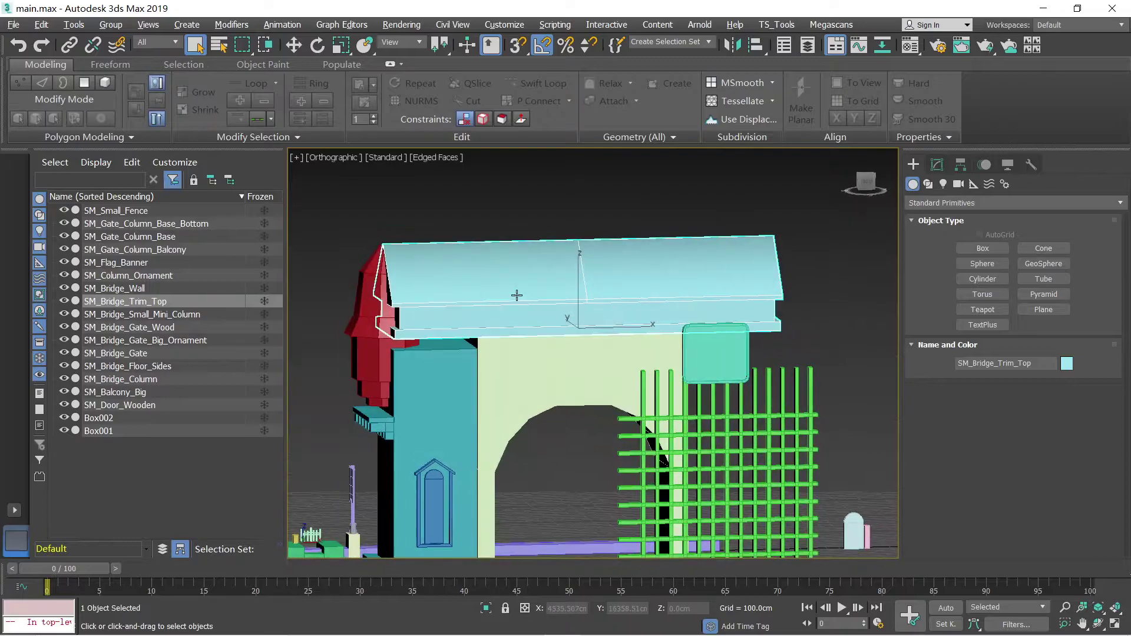
{"action": "key", "text": "1"}
{"action": "key", "text": "f"}
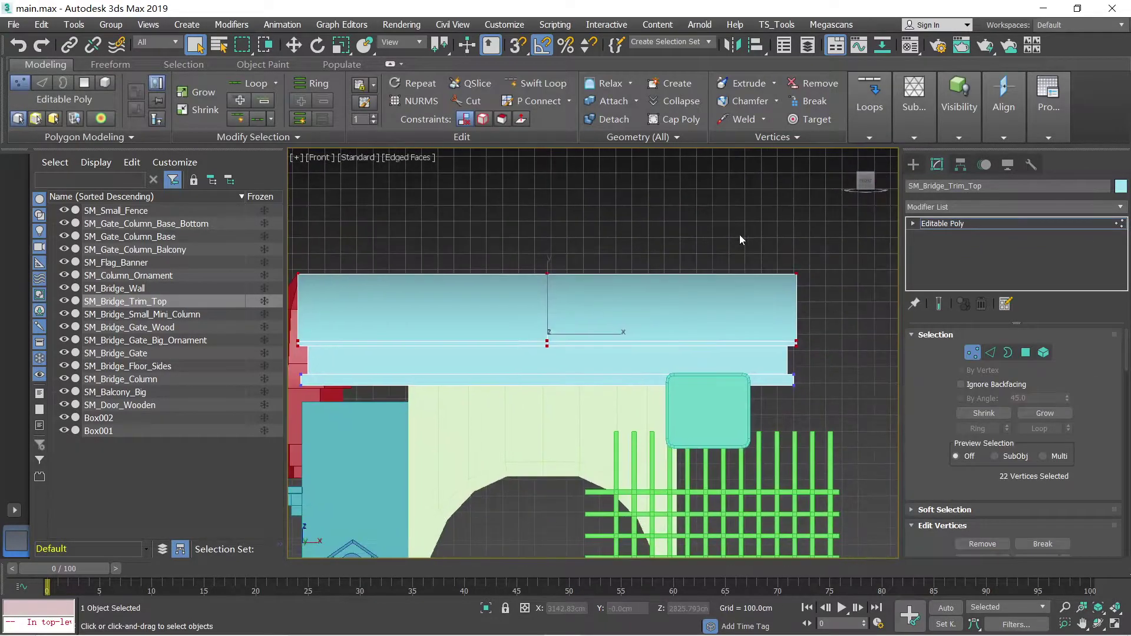
{"action": "key", "text": "w"}
{"action": "left_click_drag", "start_coordinate": [633, 263], "coordinate": [632, 254]}
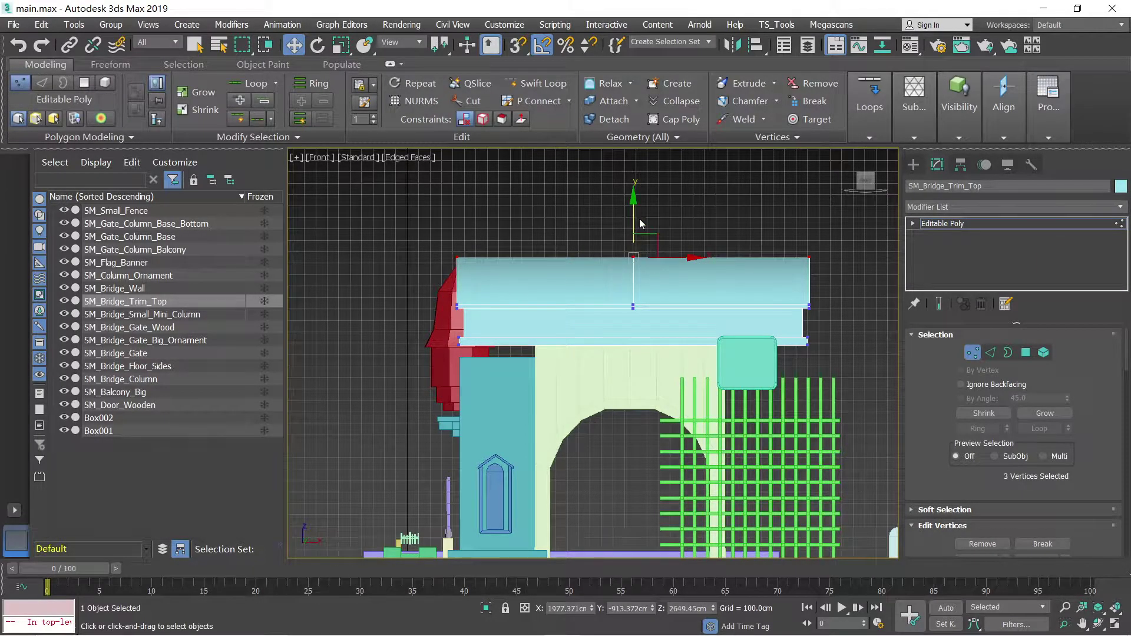
{"action": "left_click_drag", "start_coordinate": [632, 211], "coordinate": [627, 208]}
{"action": "middle_click_drag", "start_coordinate": [626, 205], "coordinate": [616, 293], "text": "alt"}
{"action": "key", "text": "1"}
Step: Scale the roof element of SM_Bridge_Trim_Top up slightly so it overhangs the trim below
{"action": "key", "text": "5"}
{"action": "left_click", "coordinate": [633, 276]}
{"action": "scroll", "coordinate": [583, 342], "scroll_direction": "up", "scroll_amount": 5}
{"action": "middle_click_drag", "start_coordinate": [581, 347], "coordinate": [707, 313], "text": "alt"}
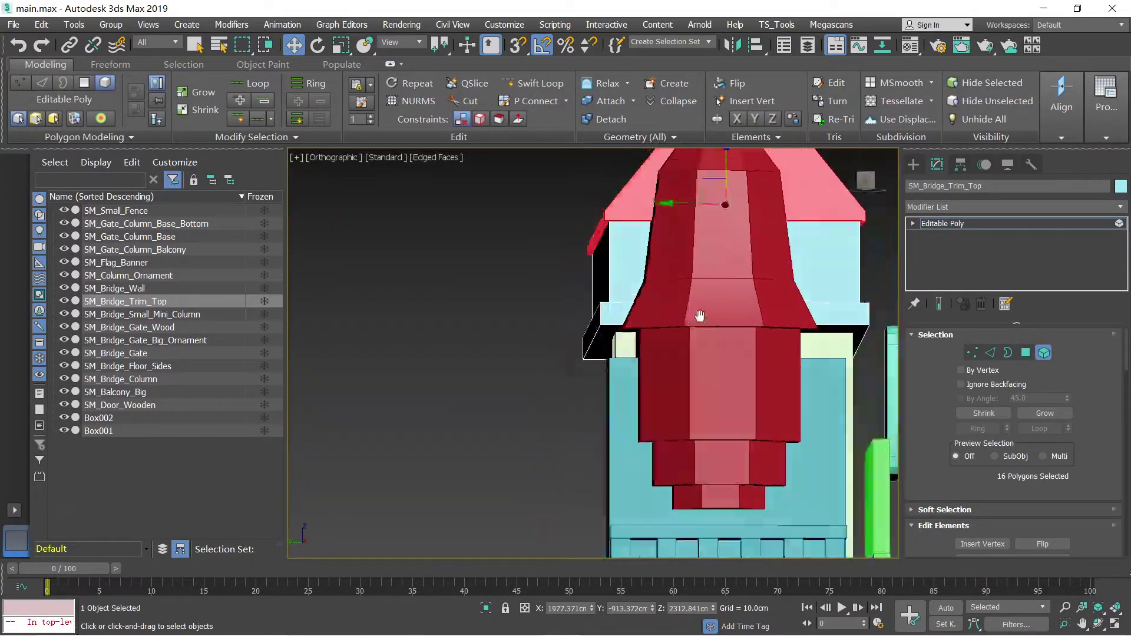
{"action": "key", "text": "r"}
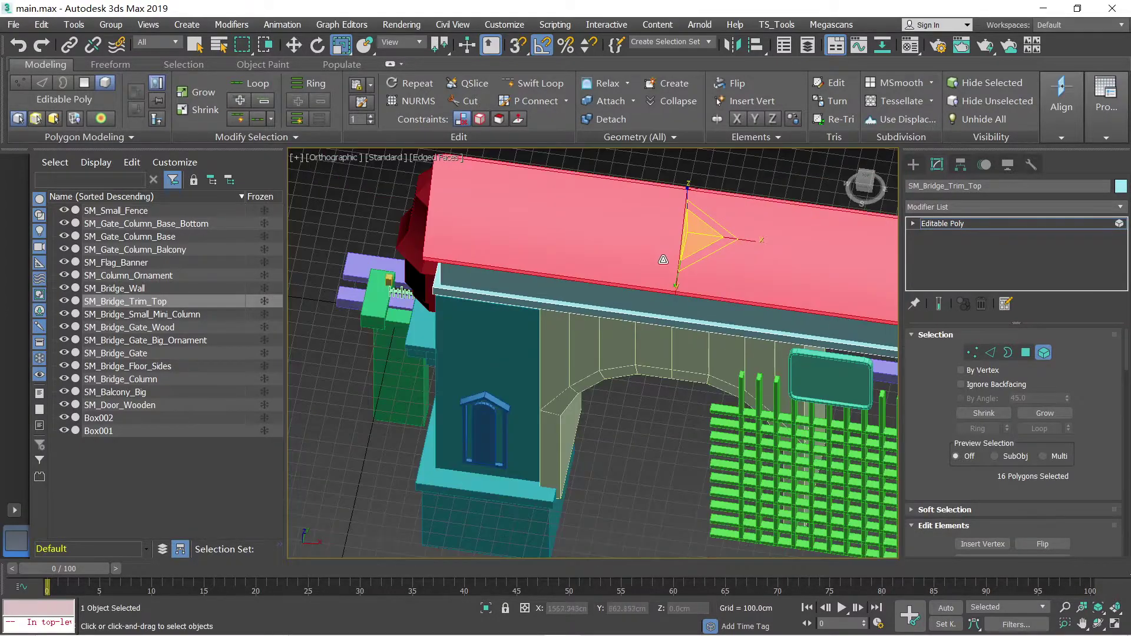
{"action": "middle_click_drag", "start_coordinate": [663, 260], "coordinate": [576, 235], "text": "alt"}
{"action": "scroll", "coordinate": [583, 235], "scroll_direction": "down", "scroll_amount": 3}
{"action": "key", "text": "5"}
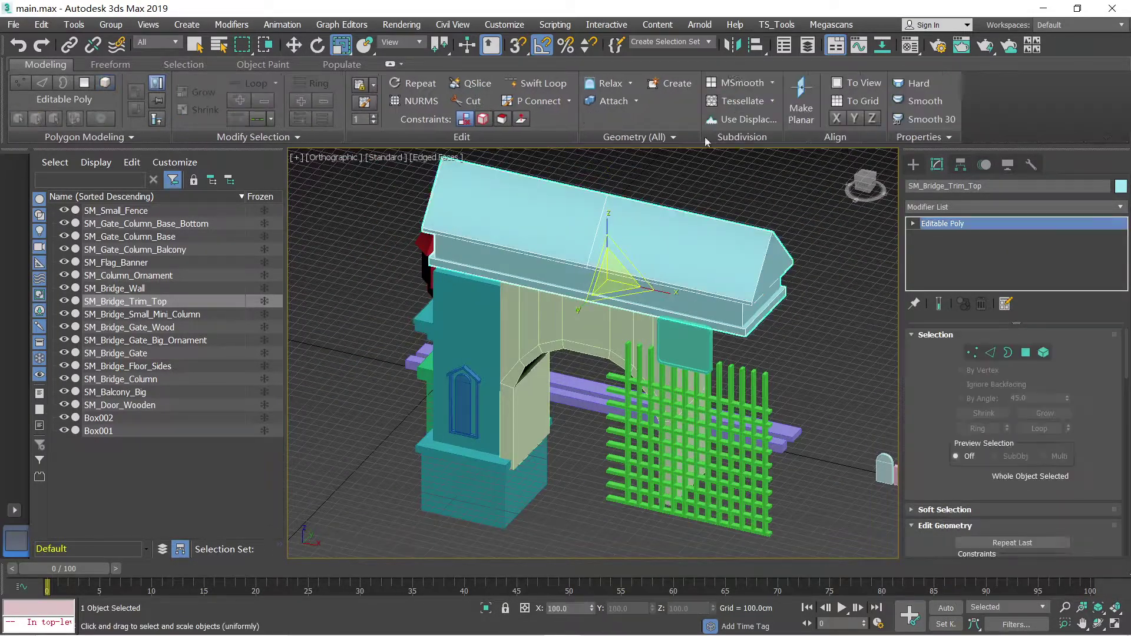
Step: Export SM_Bridge_Trim_Top as an FBX file with the UE4 FBX exporter
{"action": "left_click", "coordinate": [776, 24]}
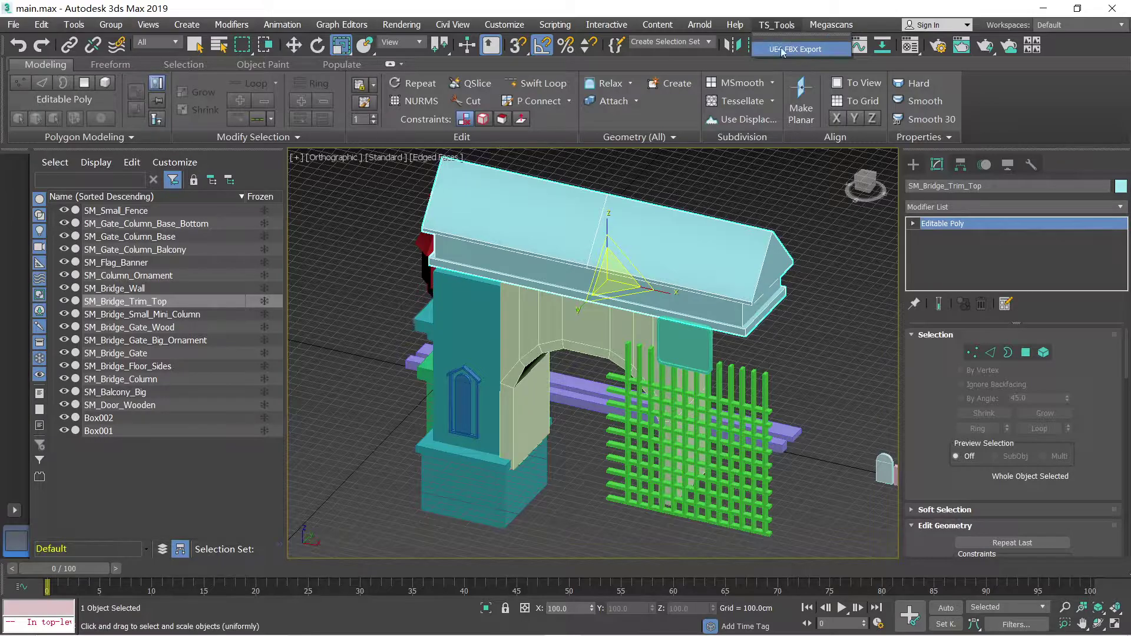
{"action": "left_click", "coordinate": [782, 50]}
{"action": "left_click", "coordinate": [583, 508]}
{"action": "key", "text": "Return"}
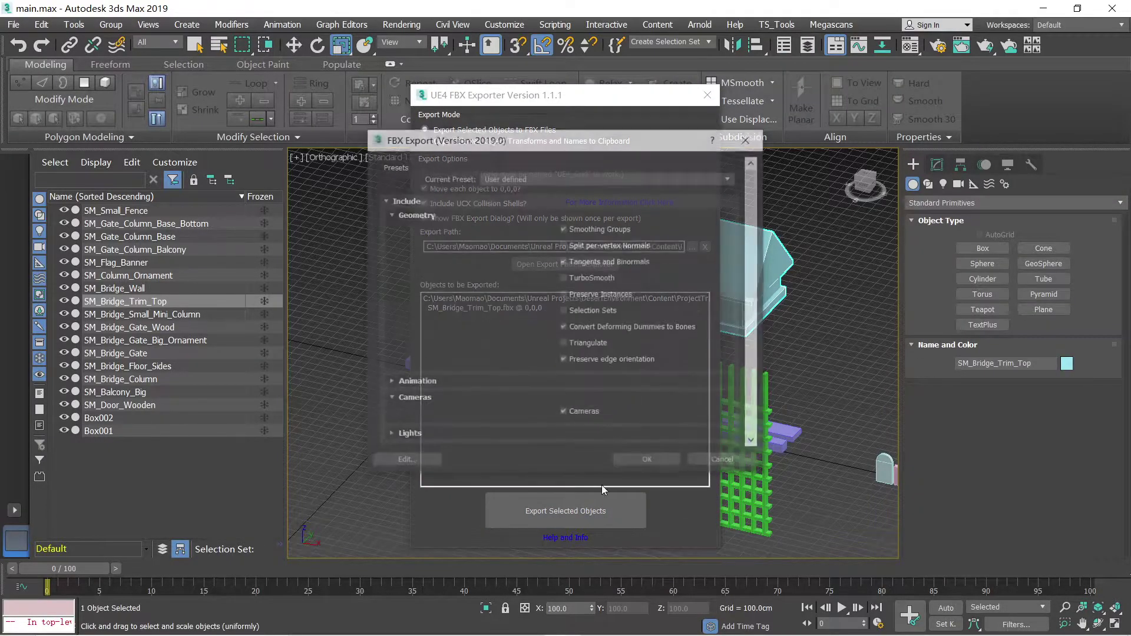
{"action": "left_click", "coordinate": [652, 458]}
Step: In the Unreal Engine level, check the reimported trim and move SM_Balcony_Big outward to Y -1280
{"action": "key", "text": "alt+Tab"}
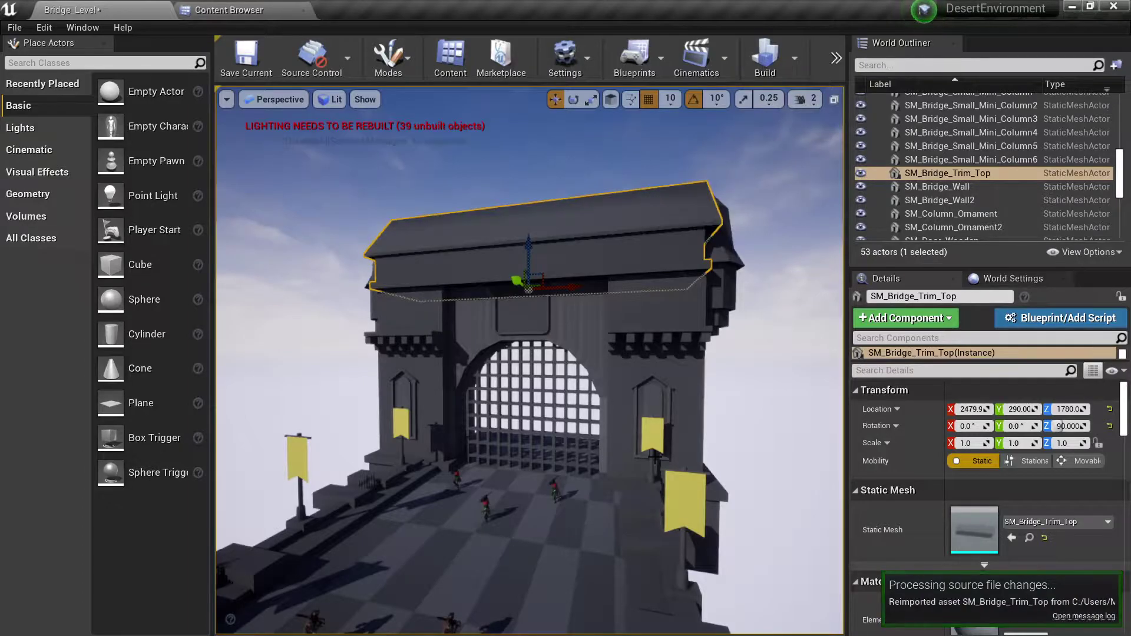
{"action": "left_click_drag", "start_coordinate": [655, 458], "coordinate": [599, 457], "text": "alt"}
{"action": "left_click_drag", "start_coordinate": [494, 293], "coordinate": [639, 293], "text": "alt"}
{"action": "key", "text": "Escape"}
{"action": "left_click_drag", "start_coordinate": [496, 291], "coordinate": [353, 271], "text": "alt"}
{"action": "right_click_drag", "start_coordinate": [465, 304], "coordinate": [487, 356]}
{"action": "left_click", "coordinate": [487, 356]}
{"action": "left_click_drag", "start_coordinate": [551, 482], "coordinate": [557, 482]}
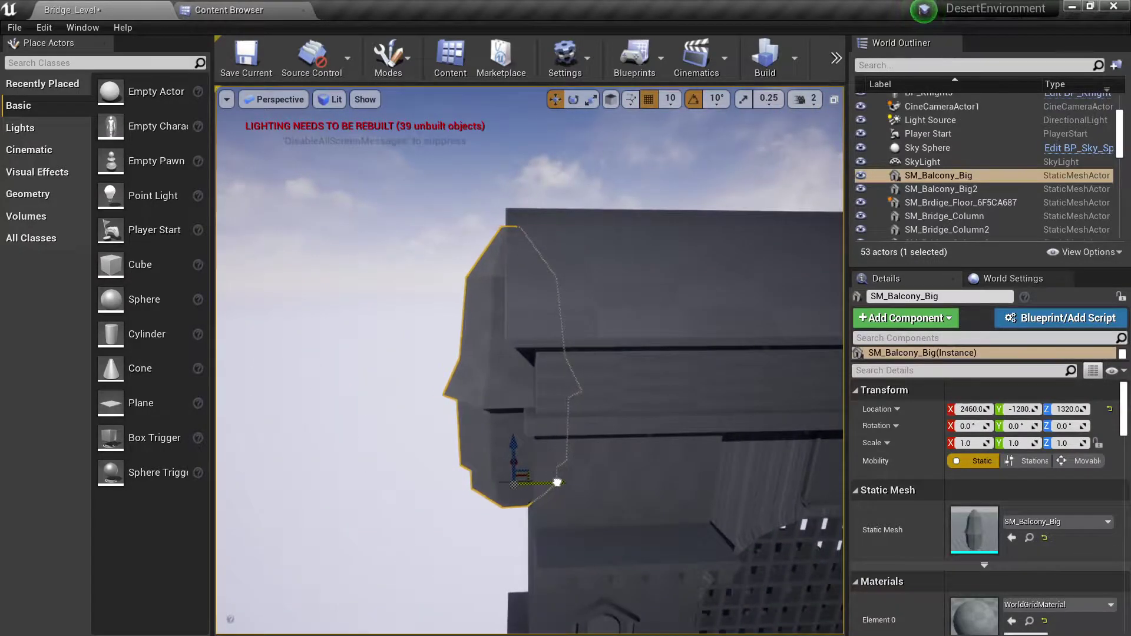
Step: Move SM_Balcony_Big2 at the gate's opposite end outward to Y 1860
{"action": "right_click_drag", "start_coordinate": [573, 469], "coordinate": [615, 425]}
{"action": "left_click", "coordinate": [614, 425]}
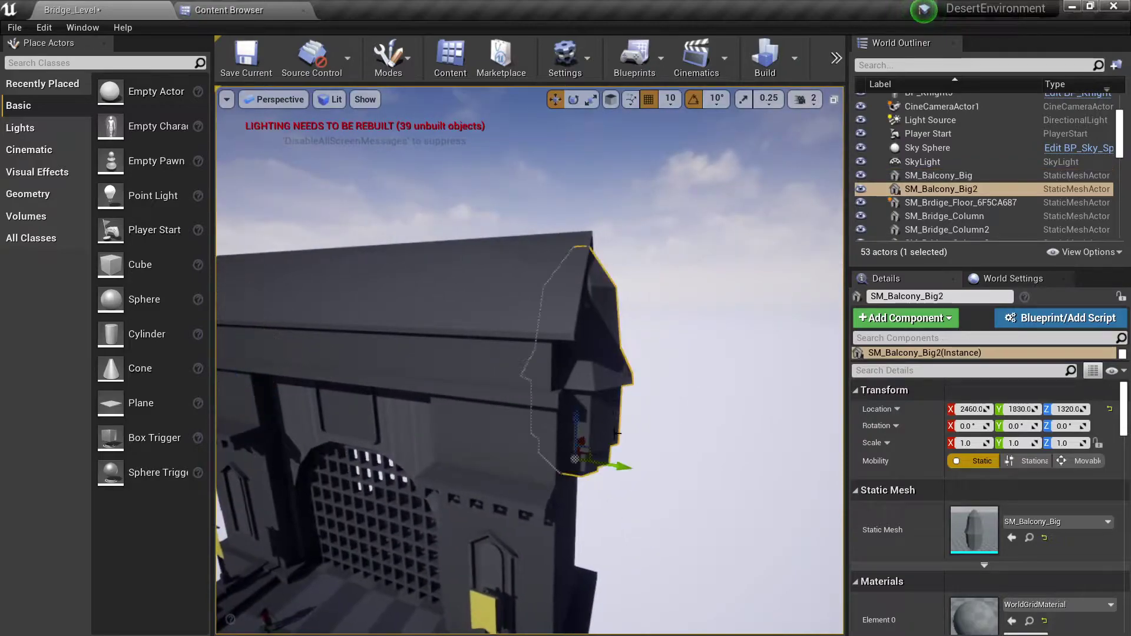
{"action": "left_click_drag", "start_coordinate": [620, 467], "coordinate": [623, 472]}
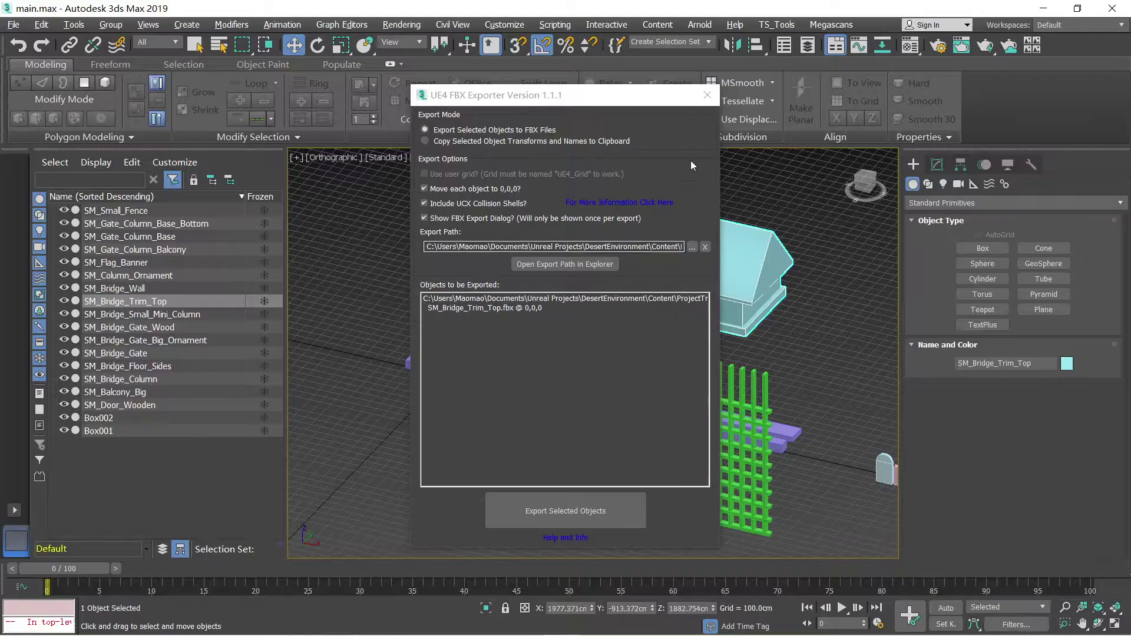
Step: Back in 3ds Max, isolate SM_Balcony_Big and scale it up slightly in the horizontal plane
{"action": "left_click", "coordinate": [423, 250]}
{"action": "middle_click_drag", "start_coordinate": [423, 259], "coordinate": [598, 379], "text": "alt"}
{"action": "key", "text": "alt+q"}
{"action": "key", "text": "r"}
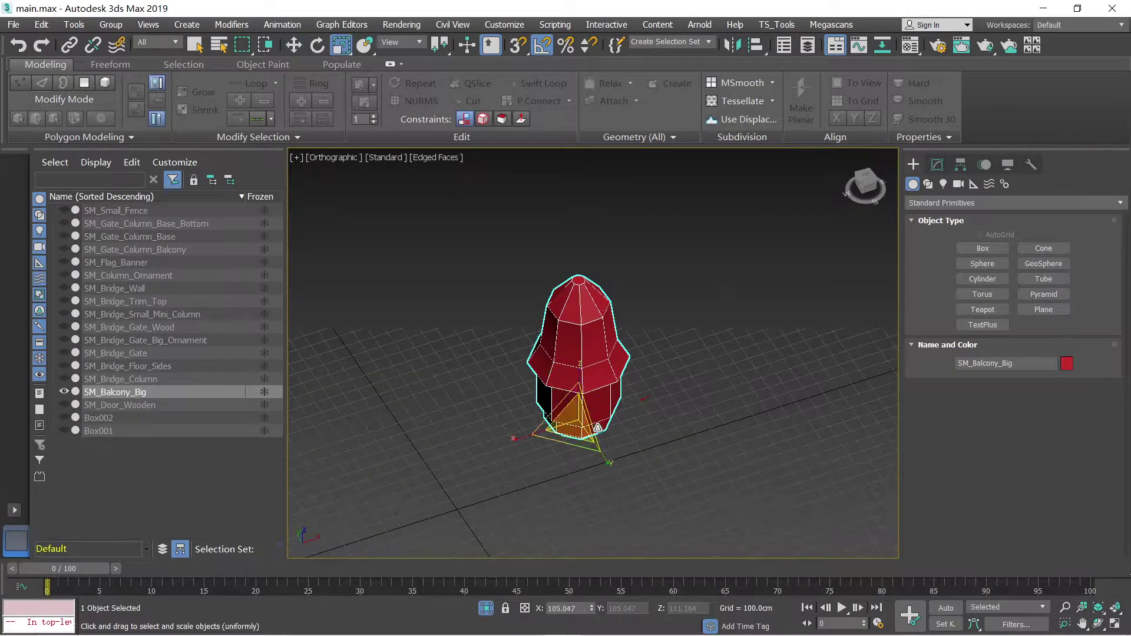
{"action": "left_click_drag", "start_coordinate": [568, 465], "coordinate": [568, 452]}
{"action": "key", "text": "w"}
{"action": "mouse_move", "coordinate": [569, 453]}
{"action": "middle_mouse_down", "text": "alt"}
{"action": "mouse_move", "coordinate": [589, 407]}
{"action": "mouse_move", "coordinate": [576, 462]}
{"action": "middle_mouse_up", "text": "alt"}
Step: Export the enlarged SM_Balcony_Big as an FBX file again with the UE4 FBX exporter
{"action": "left_click", "coordinate": [776, 24]}
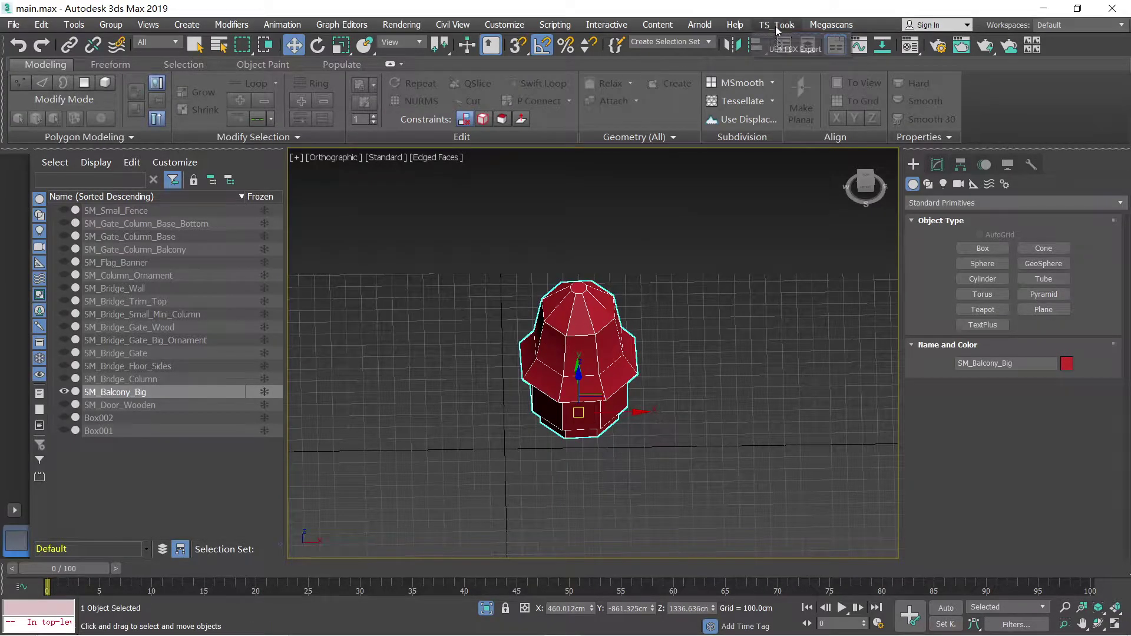
{"action": "left_click", "coordinate": [789, 49]}
{"action": "left_click", "coordinate": [581, 507]}
{"action": "left_click", "coordinate": [642, 393]}
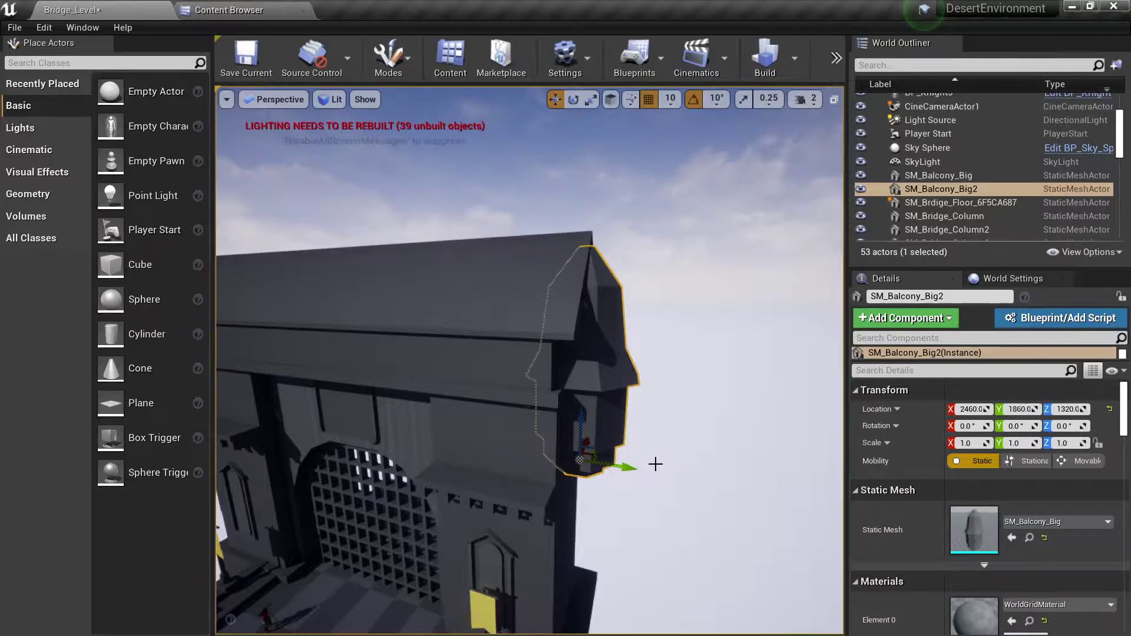
Step: In Unreal Engine, review the gate with the updated balconies from several angles and save the level
{"action": "left_click_drag", "start_coordinate": [641, 419], "coordinate": [471, 400], "text": "alt"}
{"action": "mouse_move", "coordinate": [471, 401]}
{"action": "right_mouse_down"}
{"action": "mouse_move", "coordinate": [377, 395]}
{"action": "mouse_move", "coordinate": [480, 405]}
{"action": "right_mouse_up"}
{"action": "left_click", "coordinate": [565, 384]}
{"action": "right_click_drag", "start_coordinate": [565, 384], "coordinate": [489, 385]}
{"action": "left_click", "coordinate": [429, 365]}
{"action": "right_click_drag", "start_coordinate": [430, 365], "coordinate": [353, 365]}
{"action": "mouse_move", "coordinate": [648, 486]}
{"action": "right_mouse_down"}
{"action": "mouse_move", "coordinate": [589, 480]}
{"action": "mouse_move", "coordinate": [648, 486]}
{"action": "right_mouse_up"}
{"action": "key", "text": "ctrl+s"}
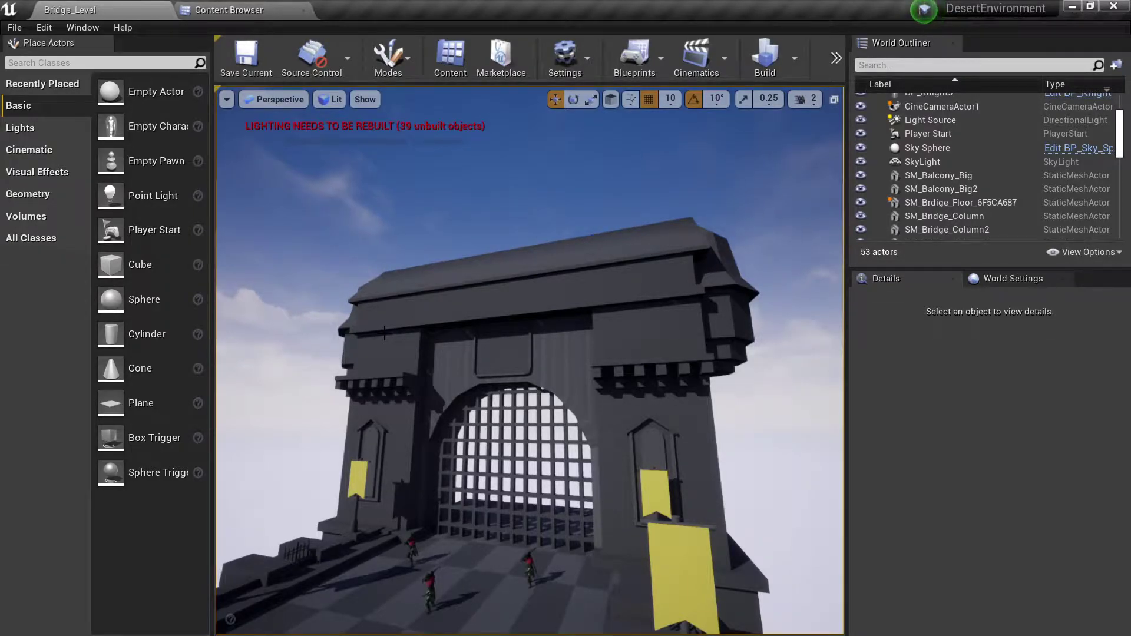
Step: Return to 3ds Max, end the balcony's isolation, close the exporter and isolate SM_Bridge_Trim_Top
{"action": "key", "text": "alt+Tab"}
{"action": "left_click", "coordinate": [487, 610]}
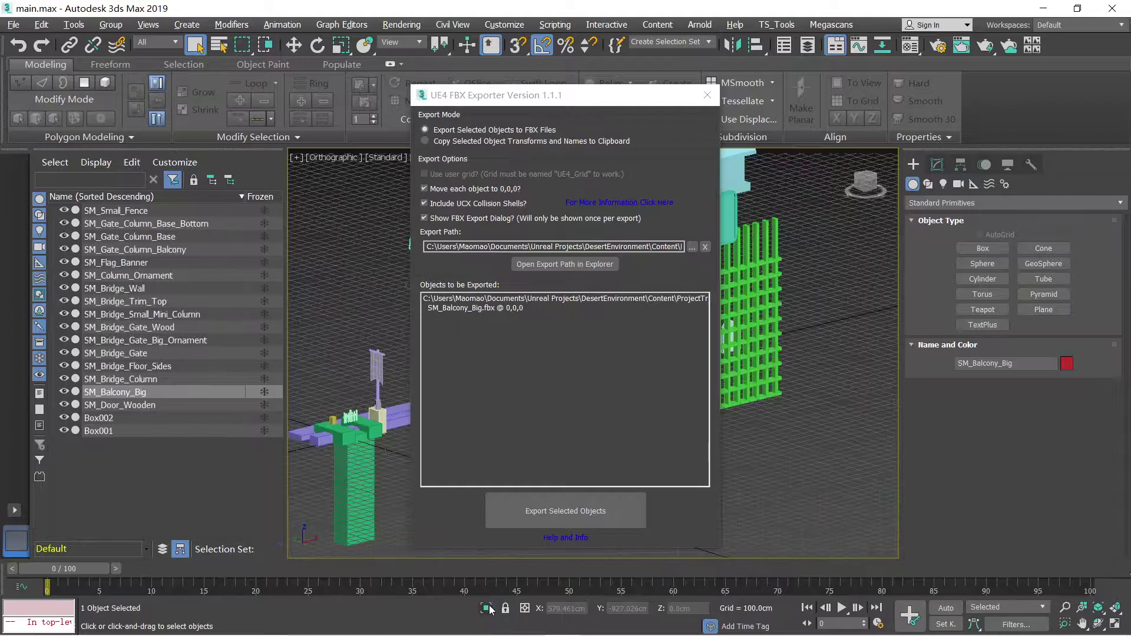
{"action": "left_click", "coordinate": [709, 96]}
{"action": "left_click", "coordinate": [695, 203]}
{"action": "key", "text": "alt+q"}
{"action": "middle_click_drag", "start_coordinate": [659, 272], "coordinate": [850, 250], "text": "alt"}
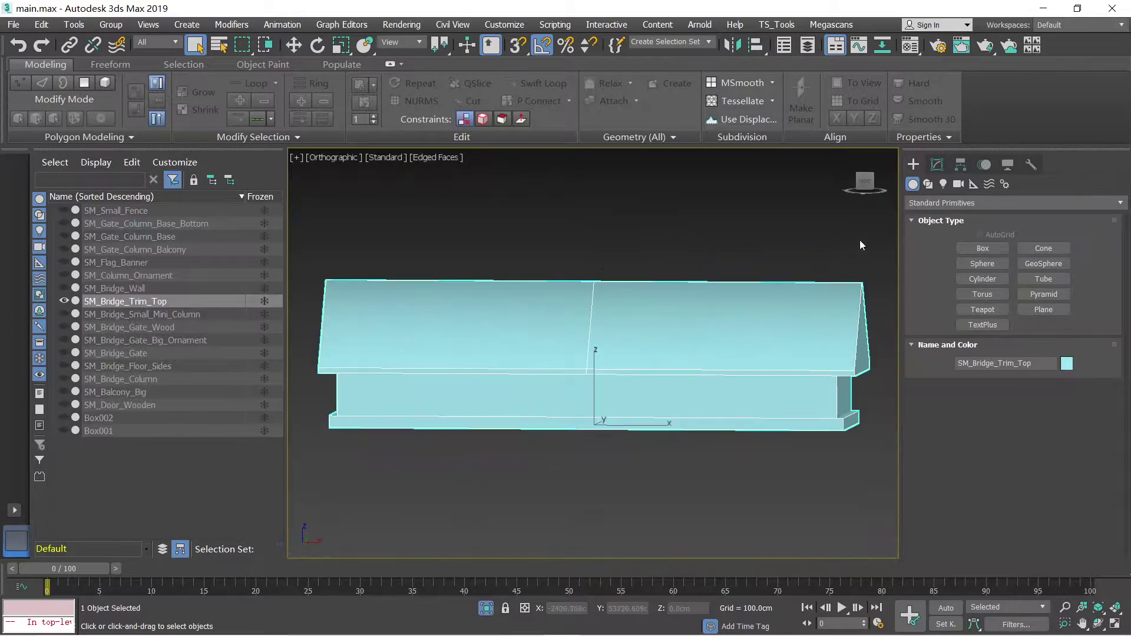
Step: Create an AutoGrid box about 40 × 65 × 296 cm as an upright post at the trim's corner and open its parameters
{"action": "left_click", "coordinate": [980, 250]}
{"action": "middle_click_drag", "start_coordinate": [583, 419], "coordinate": [695, 489], "text": "alt"}
{"action": "scroll", "coordinate": [545, 485], "scroll_direction": "up", "scroll_amount": 4}
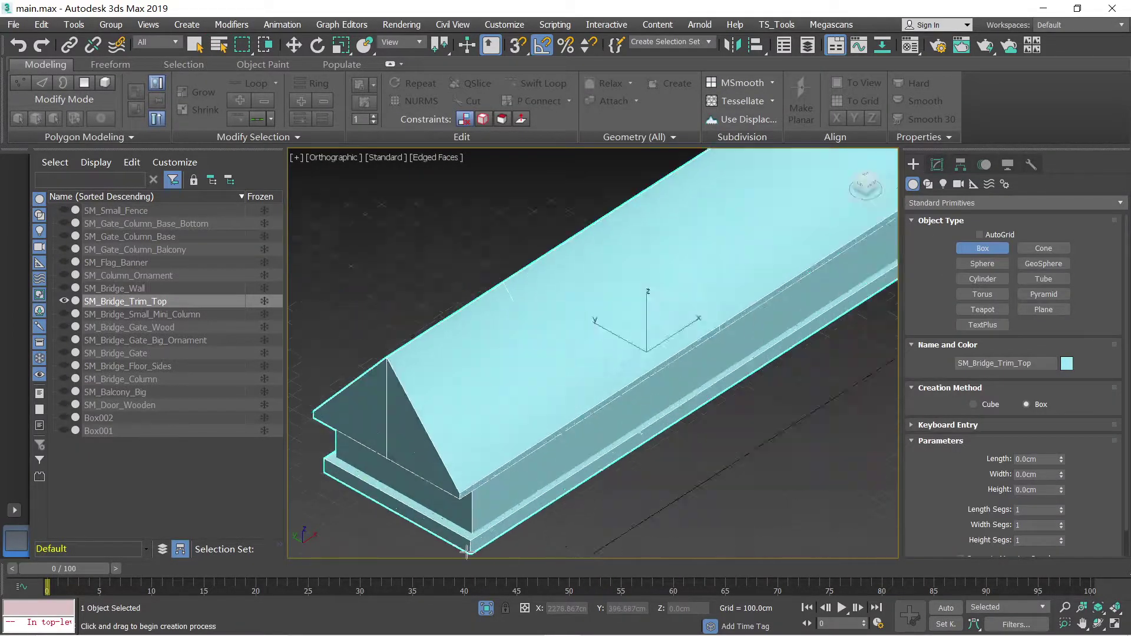
{"action": "middle_click_drag", "start_coordinate": [524, 488], "coordinate": [558, 389]}
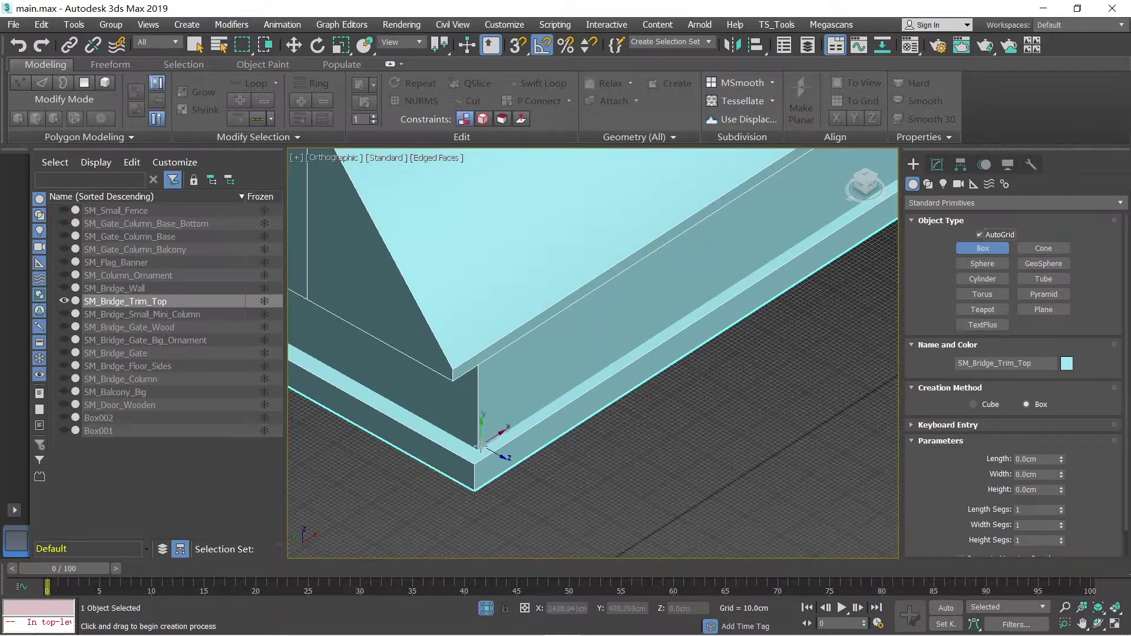
{"action": "left_click_drag", "start_coordinate": [482, 449], "coordinate": [516, 445]}
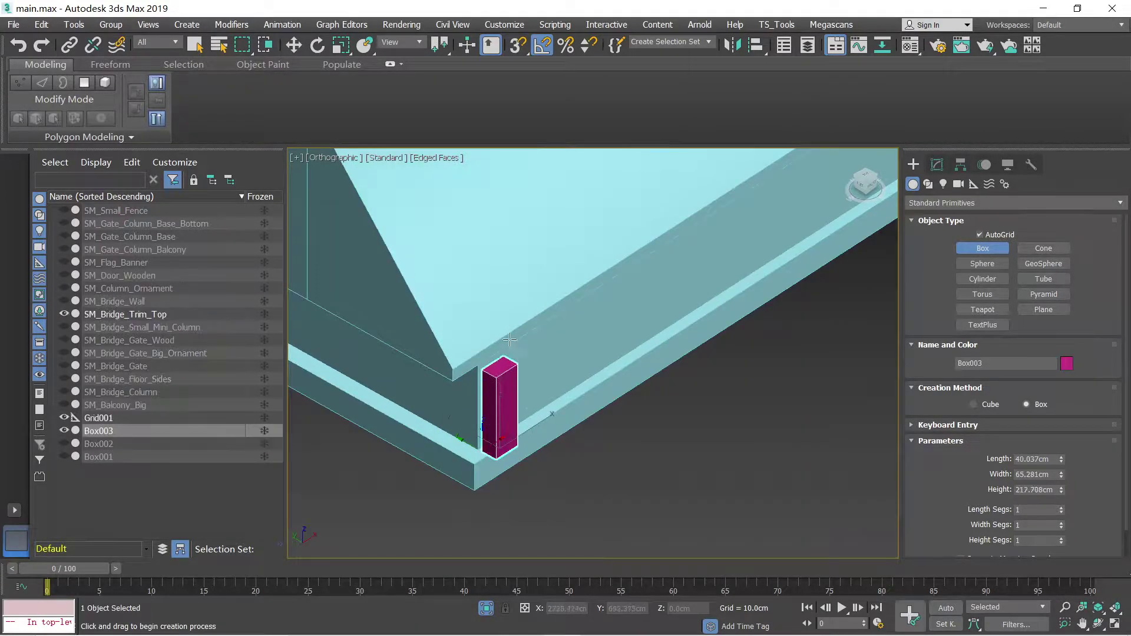
{"action": "right_click", "coordinate": [536, 332]}
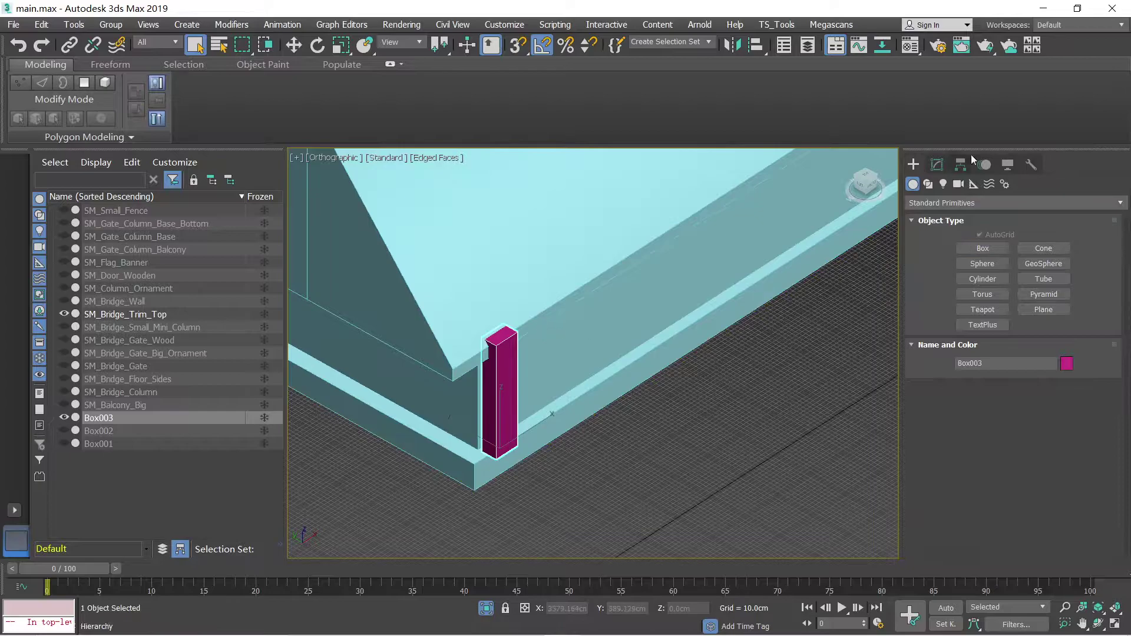
{"action": "left_click", "coordinate": [936, 165]}
{"action": "middle_click_drag", "start_coordinate": [523, 428], "coordinate": [455, 450], "text": "alt"}
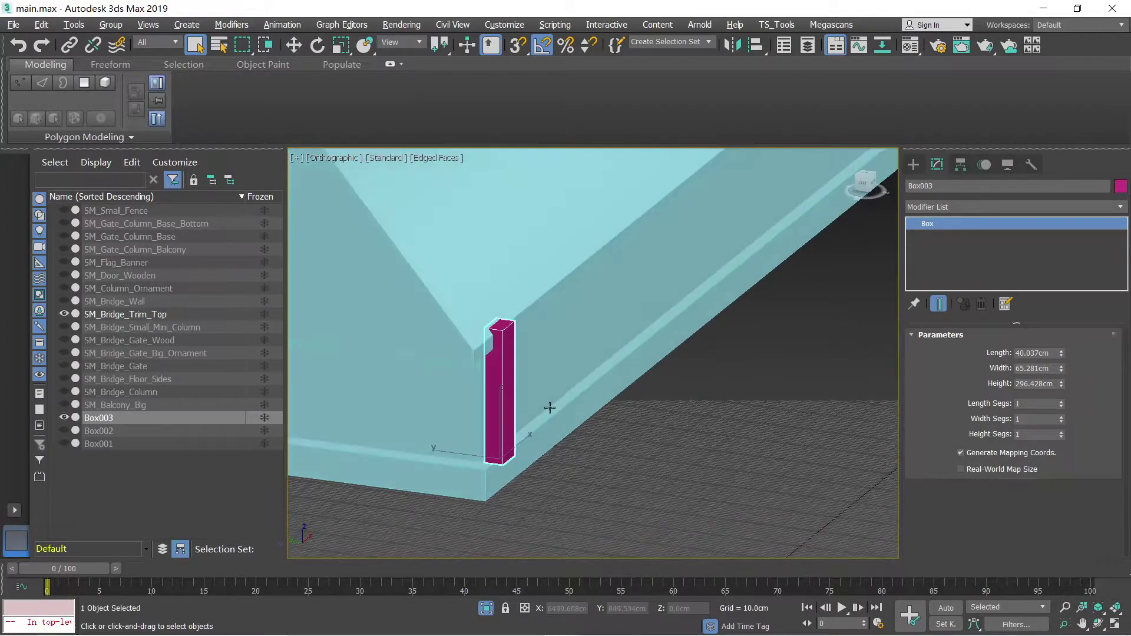
Step: Nudge the corner post along Y and widen the trim's roof element slightly along Y to overhang the wall
{"action": "key", "text": "w"}
{"action": "left_click_drag", "start_coordinate": [455, 450], "coordinate": [452, 450]}
{"action": "left_click", "coordinate": [505, 257]}
{"action": "scroll", "coordinate": [503, 283], "scroll_direction": "down", "scroll_amount": 2}
{"action": "key", "text": "5"}
{"action": "left_click", "coordinate": [502, 285]}
{"action": "middle_click_drag", "start_coordinate": [502, 285], "coordinate": [500, 320], "text": "alt"}
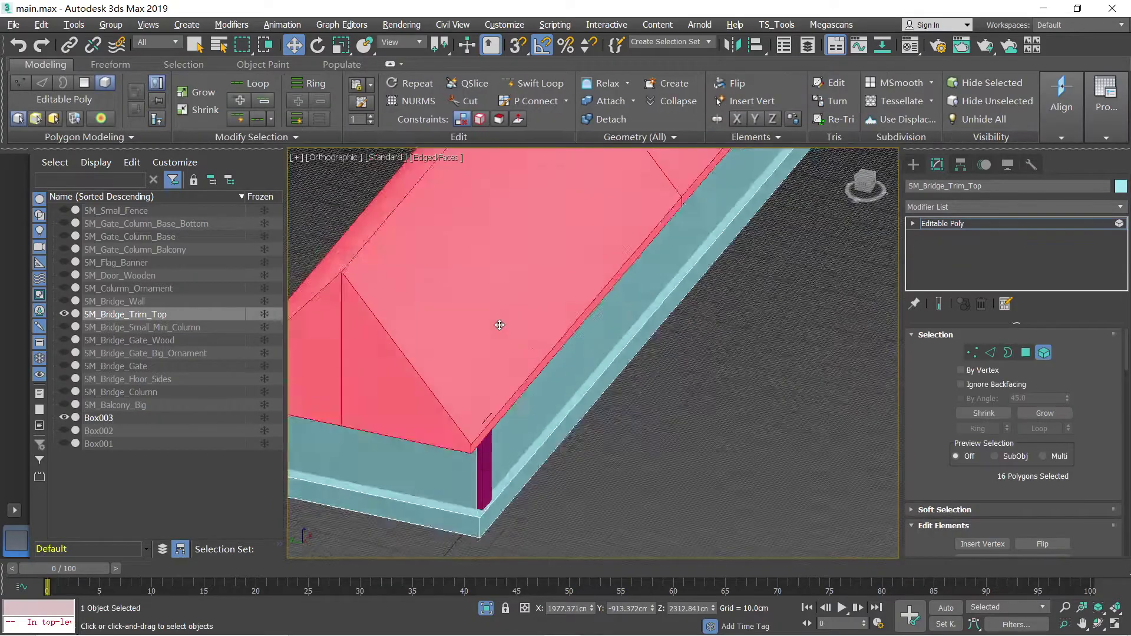
{"action": "scroll", "coordinate": [500, 319], "scroll_direction": "down", "scroll_amount": 4}
{"action": "key", "text": "r"}
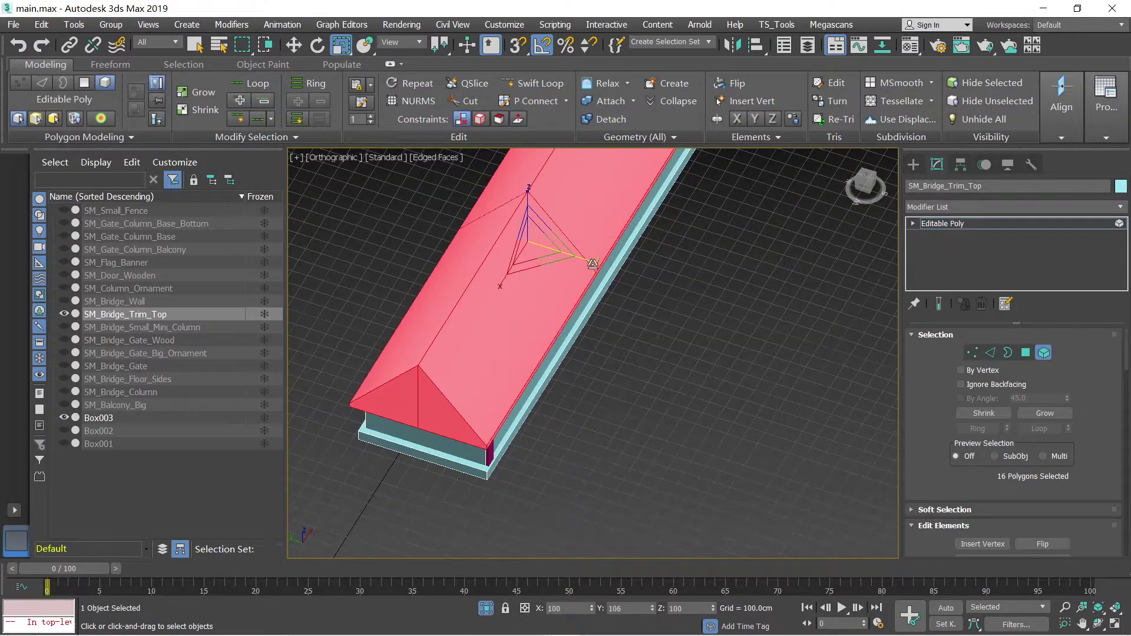
{"action": "left_click_drag", "start_coordinate": [592, 264], "coordinate": [593, 265]}
{"action": "key", "text": "w"}
{"action": "middle_click_drag", "start_coordinate": [523, 382], "coordinate": [565, 295], "text": "alt"}
{"action": "scroll", "coordinate": [340, 282], "scroll_direction": "up", "scroll_amount": 3}
{"action": "scroll", "coordinate": [411, 302], "scroll_direction": "up", "scroll_amount": 2}
{"action": "key", "text": "5"}
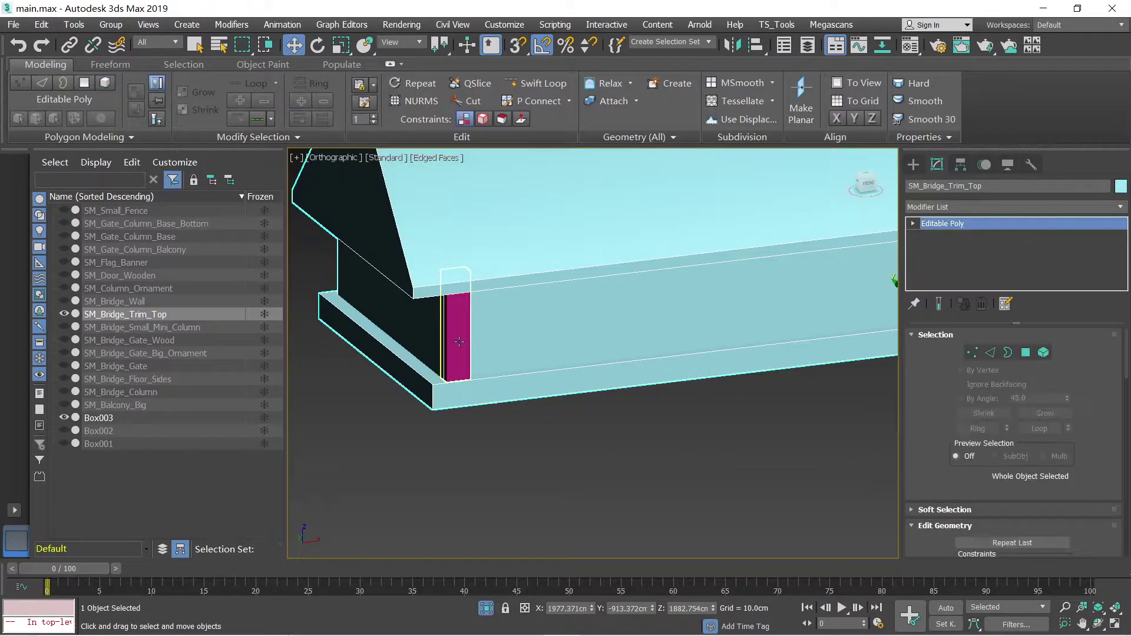
Step: Try one copy of the corner post a short distance along the trim's front, and delete that copy
{"action": "left_click", "coordinate": [459, 341]}
{"action": "middle_click_drag", "start_coordinate": [459, 341], "coordinate": [511, 360], "text": "alt"}
{"action": "scroll", "coordinate": [511, 360], "scroll_direction": "down", "scroll_amount": 2}
{"action": "mouse_move", "coordinate": [521, 376]}
{"action": "left_mouse_down", "text": "shift"}
{"action": "mouse_move", "coordinate": [612, 381]}
{"action": "mouse_move", "coordinate": [593, 381]}
{"action": "left_mouse_up", "text": "shift"}
{"action": "left_click", "coordinate": [580, 382]}
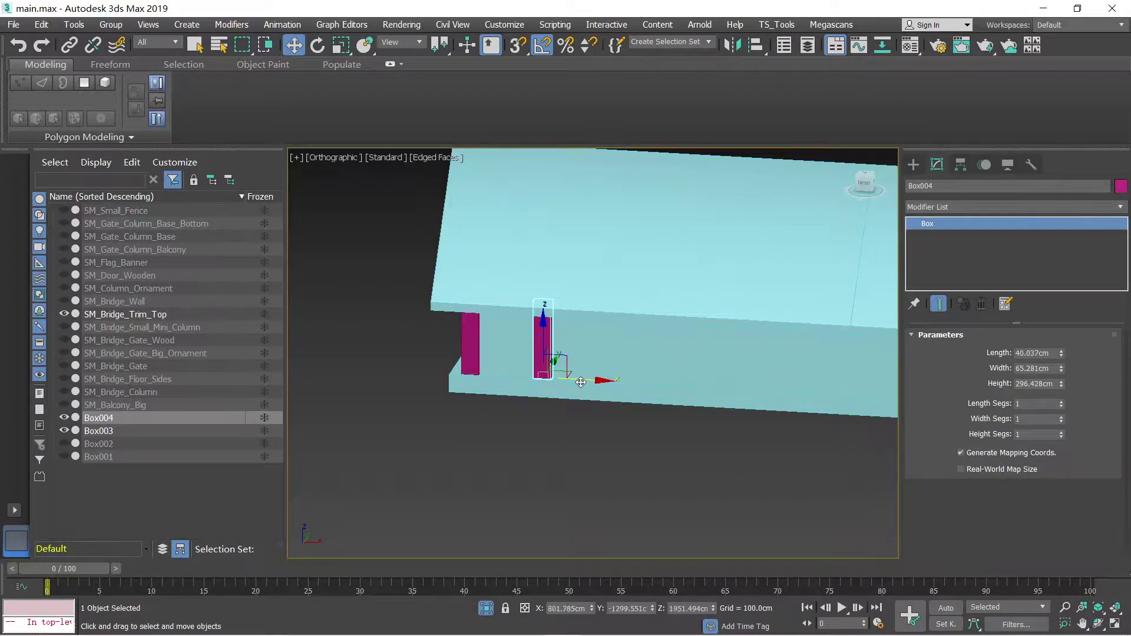
{"action": "middle_click_drag", "start_coordinate": [581, 383], "coordinate": [494, 341]}
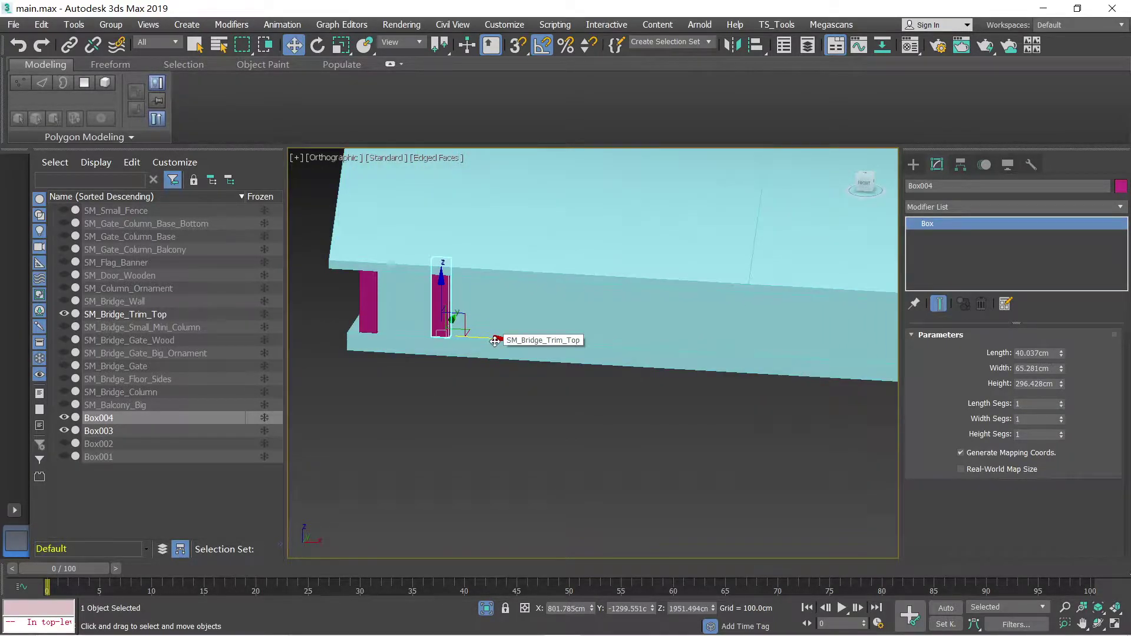
{"action": "middle_click_drag", "start_coordinate": [494, 341], "coordinate": [550, 317]}
{"action": "scroll", "coordinate": [535, 318], "scroll_direction": "down", "scroll_amount": 3}
{"action": "scroll", "coordinate": [551, 317], "scroll_direction": "up", "scroll_amount": 3}
{"action": "key", "text": "Delete"}
Step: Clone the corner post along X into a row of 12 evenly spaced copies along the trim's front
{"action": "left_click", "coordinate": [399, 297]}
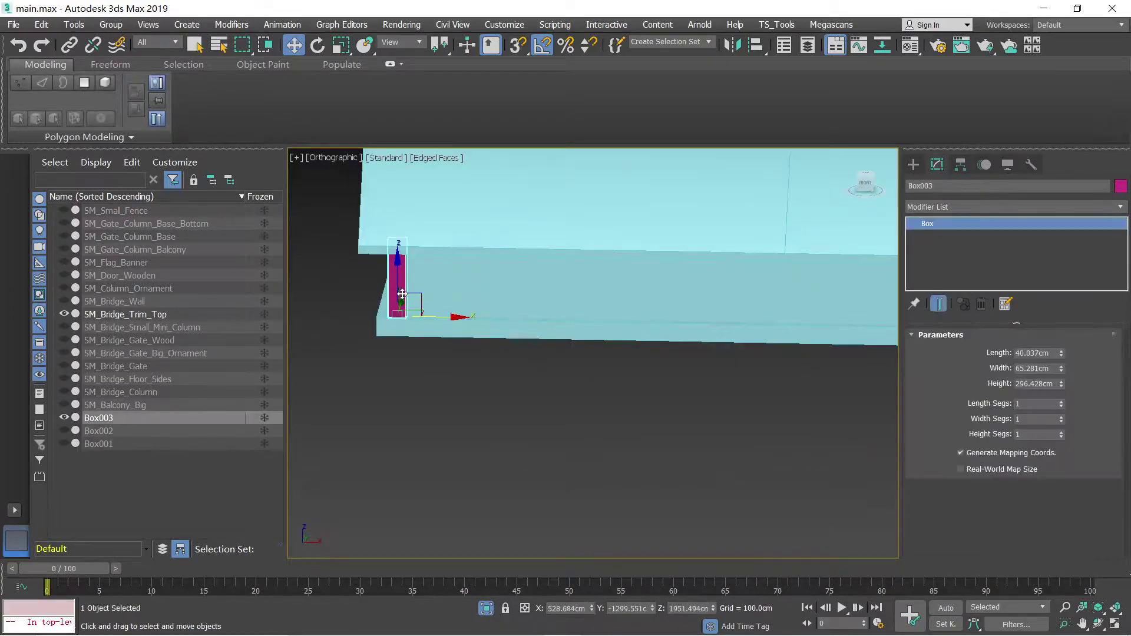
{"action": "scroll", "coordinate": [447, 322], "scroll_direction": "down", "scroll_amount": 3}
{"action": "mouse_move", "coordinate": [470, 321]}
{"action": "left_mouse_down", "text": "shift"}
{"action": "mouse_move", "coordinate": [545, 324]}
{"action": "mouse_move", "coordinate": [533, 324]}
{"action": "mouse_move", "coordinate": [593, 361]}
{"action": "left_mouse_up", "text": "shift"}
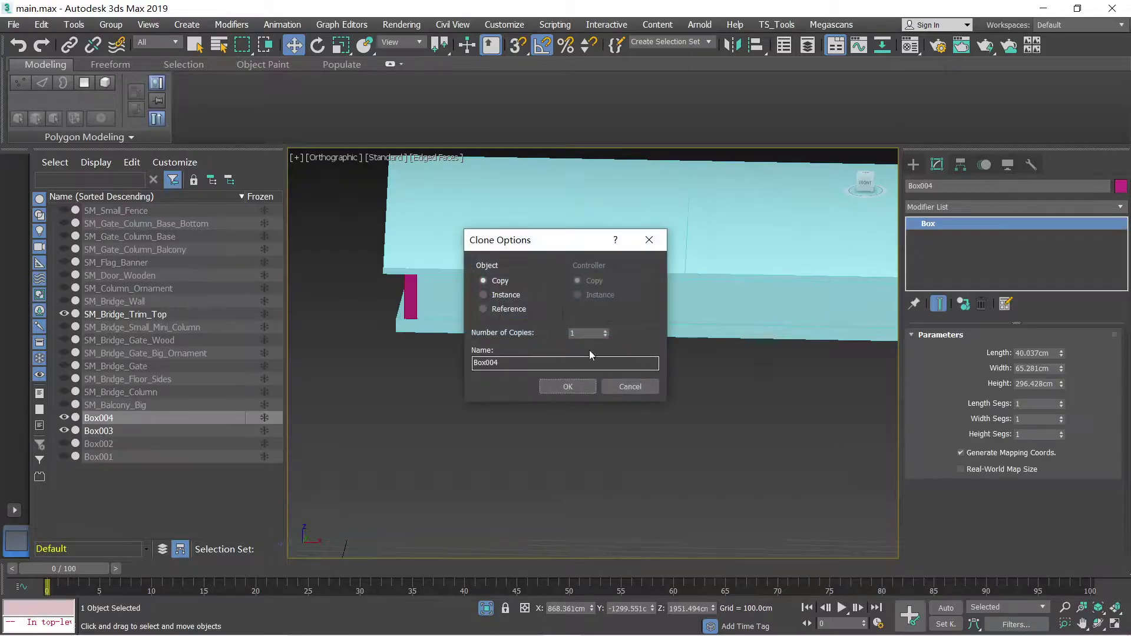
{"action": "left_click", "coordinate": [547, 389]}
{"action": "middle_click_drag", "start_coordinate": [648, 368], "coordinate": [415, 365]}
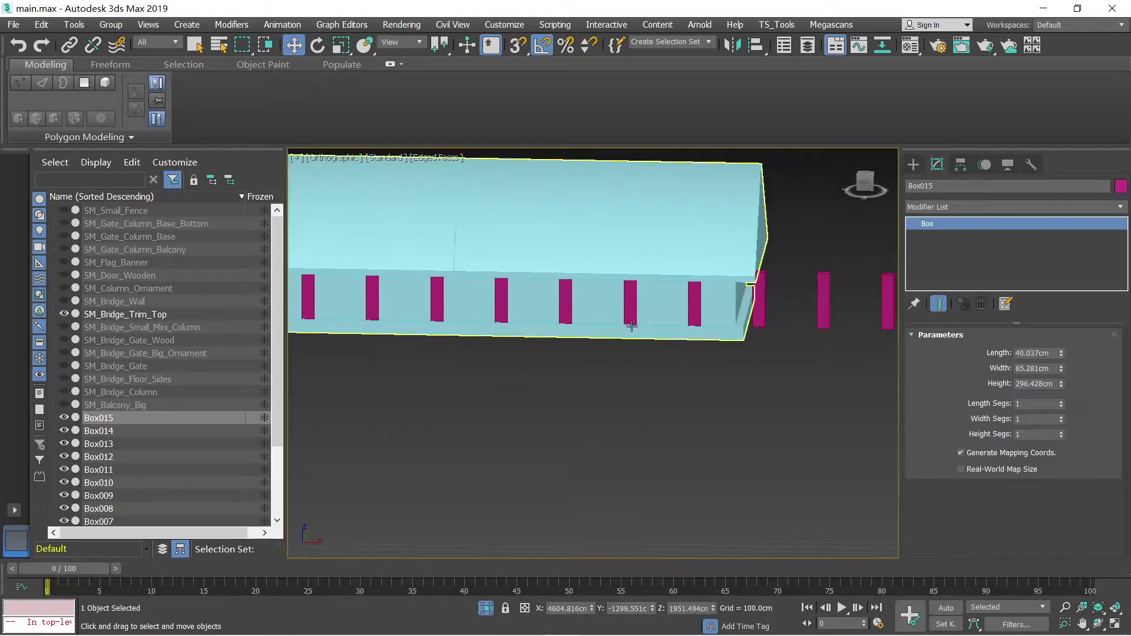
Step: Delete the four surplus posts at and beyond the trim's far end
{"action": "middle_click_drag", "start_coordinate": [742, 293], "coordinate": [685, 300]}
{"action": "left_click", "coordinate": [701, 307]}
{"action": "scroll", "coordinate": [697, 312], "scroll_direction": "down", "scroll_amount": 2}
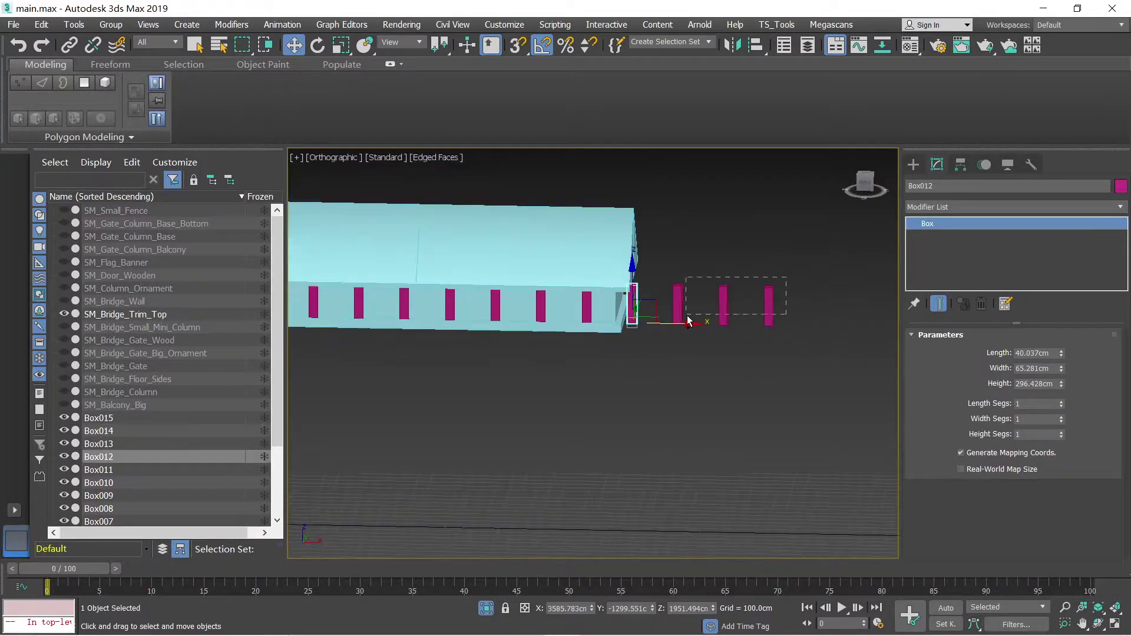
{"action": "left_click_drag", "start_coordinate": [686, 316], "coordinate": [676, 314], "text": "ctrl"}
{"action": "key", "text": "Delete"}
Step: Examine how the row of posts sits relative to the trim's centre seam and far end
{"action": "middle_click_drag", "start_coordinate": [584, 377], "coordinate": [732, 341]}
{"action": "middle_click_drag", "start_coordinate": [636, 315], "coordinate": [663, 303], "text": "alt"}
{"action": "middle_click_drag", "start_coordinate": [663, 303], "coordinate": [584, 344]}
{"action": "left_click", "coordinate": [436, 271]}
{"action": "left_click", "coordinate": [472, 266]}
{"action": "left_click", "coordinate": [526, 266]}
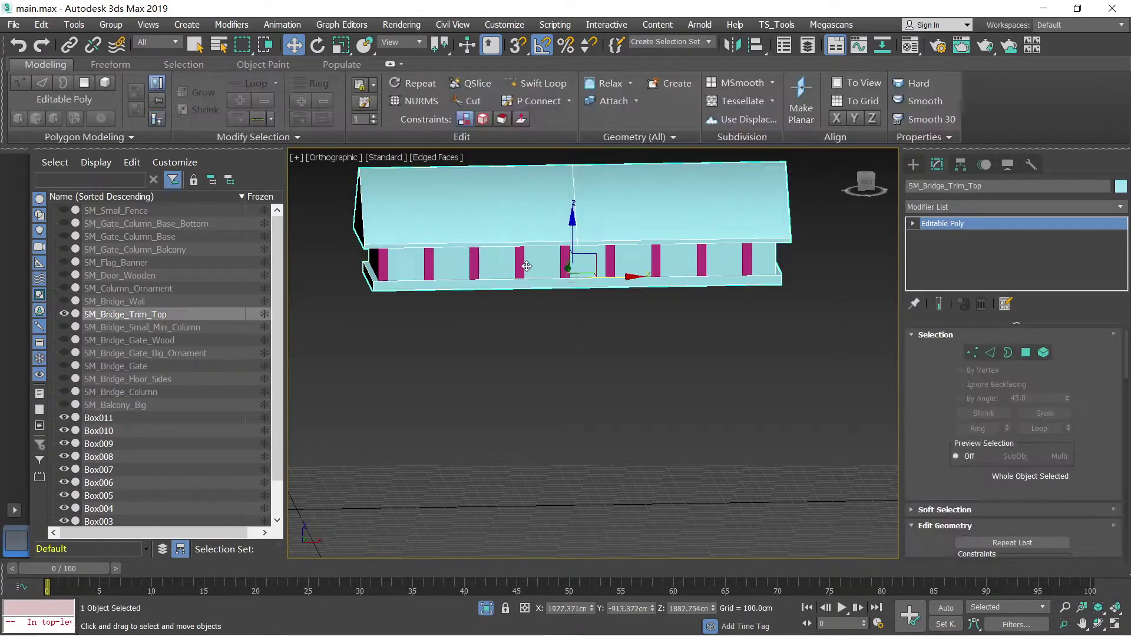
{"action": "left_click", "coordinate": [526, 266]}
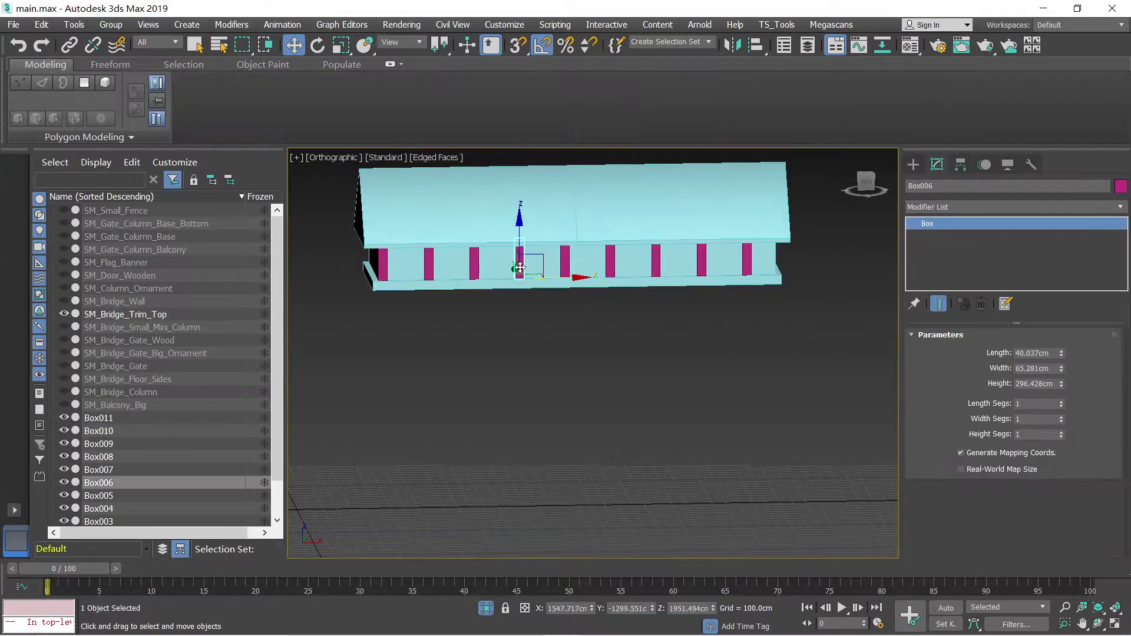
{"action": "left_click", "coordinate": [564, 265]}
{"action": "left_click", "coordinate": [610, 259], "text": "ctrl"}
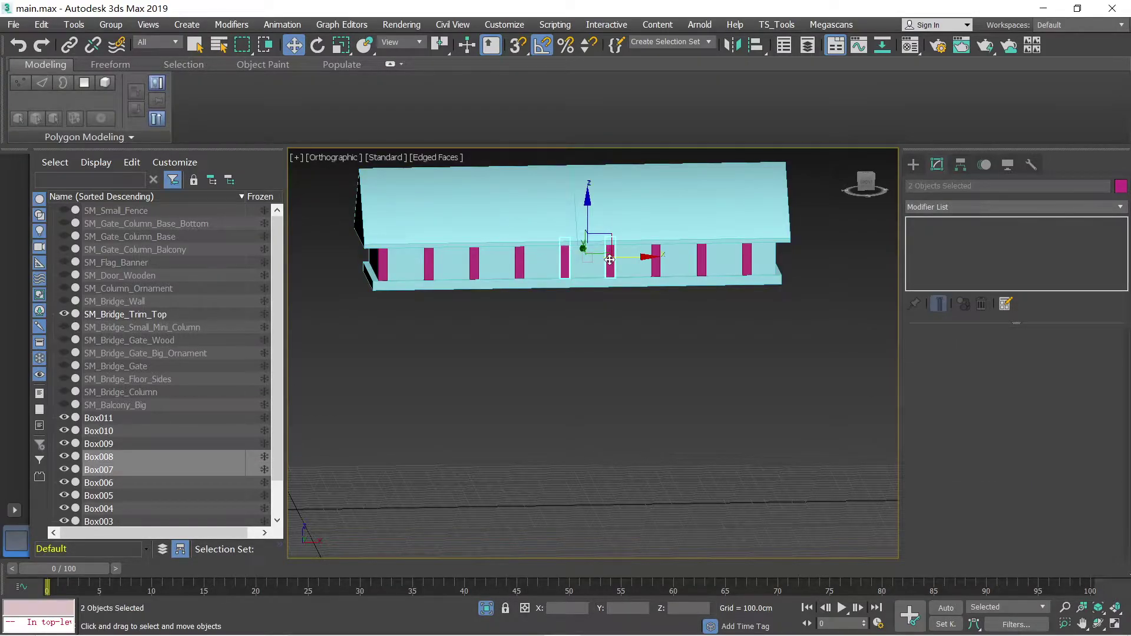
Step: Move the last two posts along X to the trim's far end and shift the two neighbouring posts the same way
{"action": "scroll", "coordinate": [740, 254], "scroll_direction": "up", "scroll_amount": 3}
{"action": "left_click", "coordinate": [750, 262]}
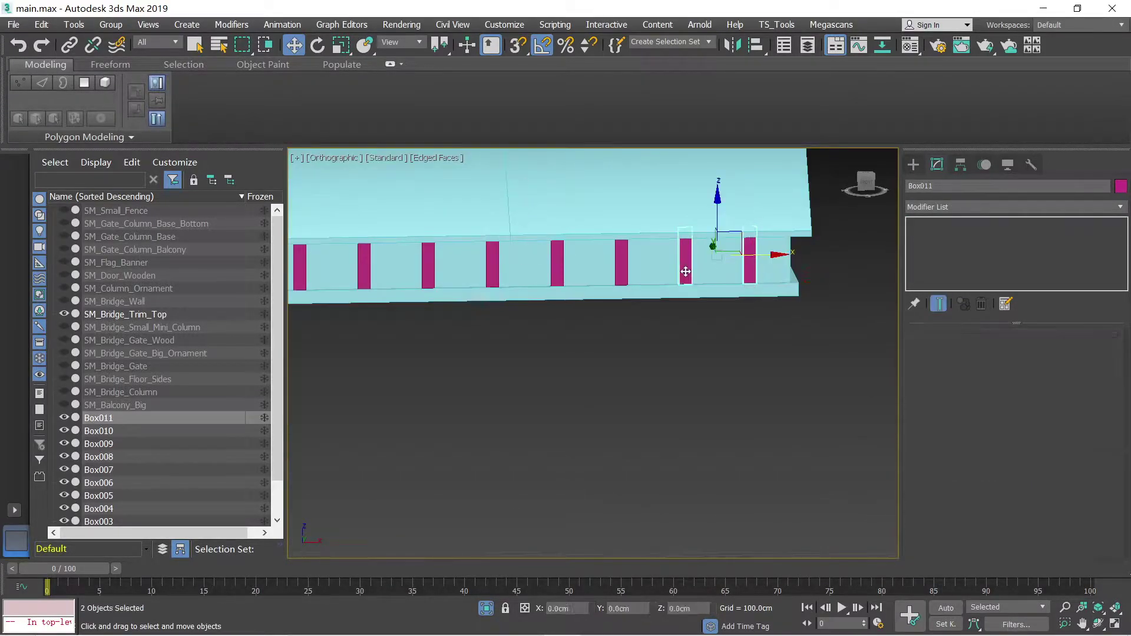
{"action": "left_click", "coordinate": [685, 263], "text": "ctrl"}
{"action": "left_click_drag", "start_coordinate": [769, 255], "coordinate": [804, 257]}
{"action": "left_click", "coordinate": [621, 262]}
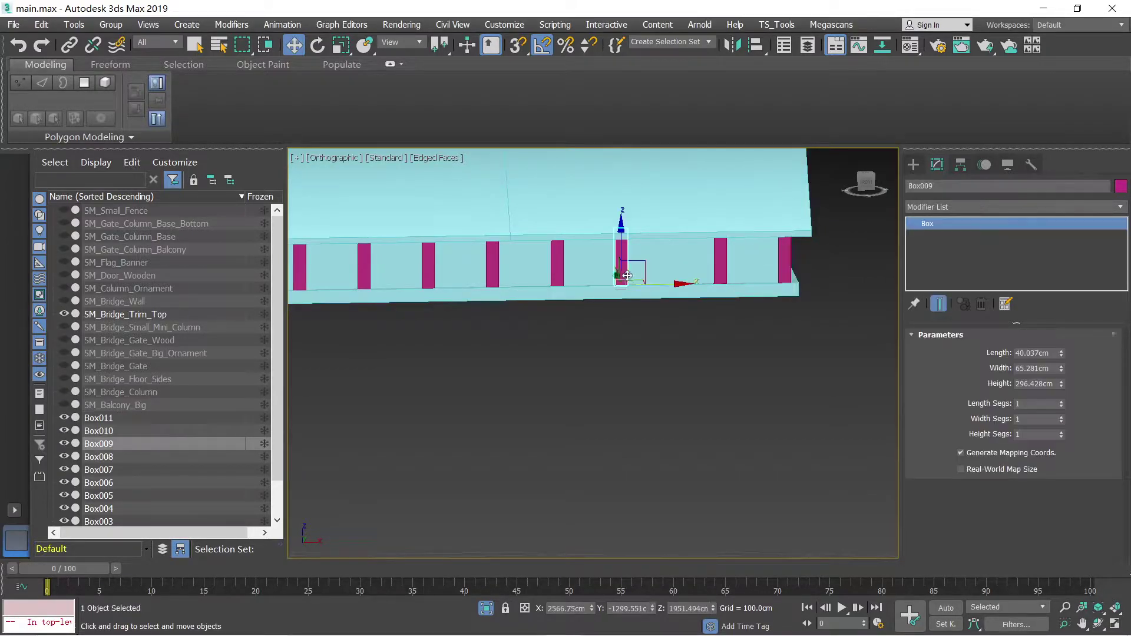
{"action": "left_click", "coordinate": [557, 262], "text": "ctrl"}
{"action": "mouse_move", "coordinate": [650, 257]}
{"action": "left_mouse_down"}
{"action": "mouse_move", "coordinate": [678, 258]}
{"action": "mouse_move", "coordinate": [654, 257]}
{"action": "left_mouse_up"}
Step: Delete the middle post near the trim's centre seam to leave a wider central gap
{"action": "middle_click_drag", "start_coordinate": [616, 282], "coordinate": [685, 307]}
{"action": "left_click", "coordinate": [652, 294]}
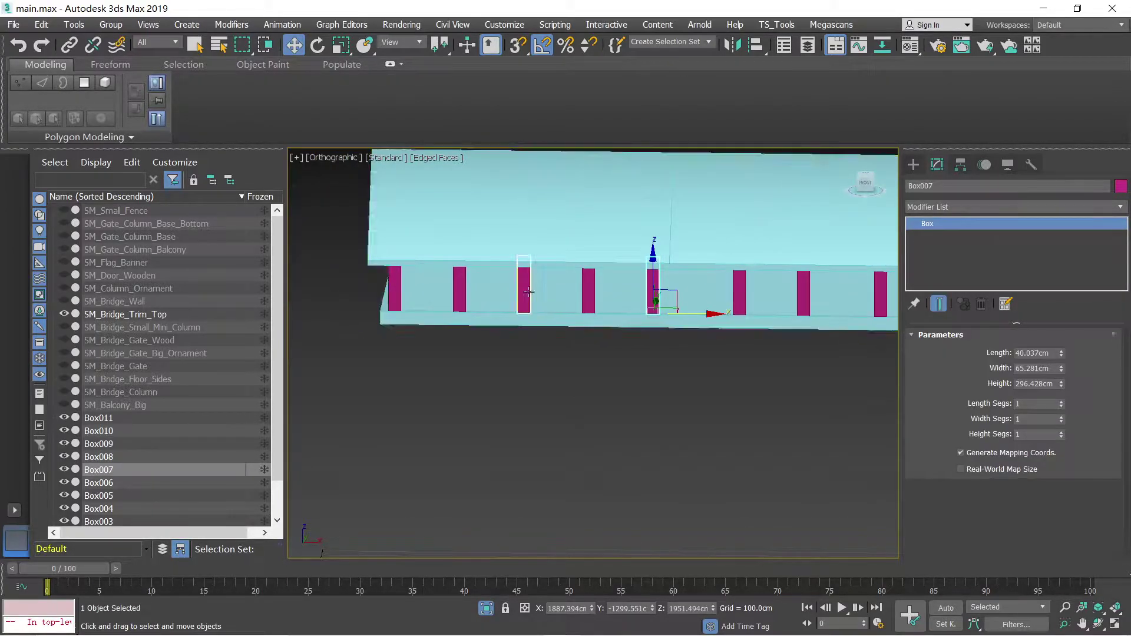
{"action": "middle_click_drag", "start_coordinate": [642, 292], "coordinate": [592, 294]}
{"action": "middle_click_drag", "start_coordinate": [668, 317], "coordinate": [669, 287]}
{"action": "scroll", "coordinate": [603, 314], "scroll_direction": "down", "scroll_amount": 2}
{"action": "key", "text": "Delete"}
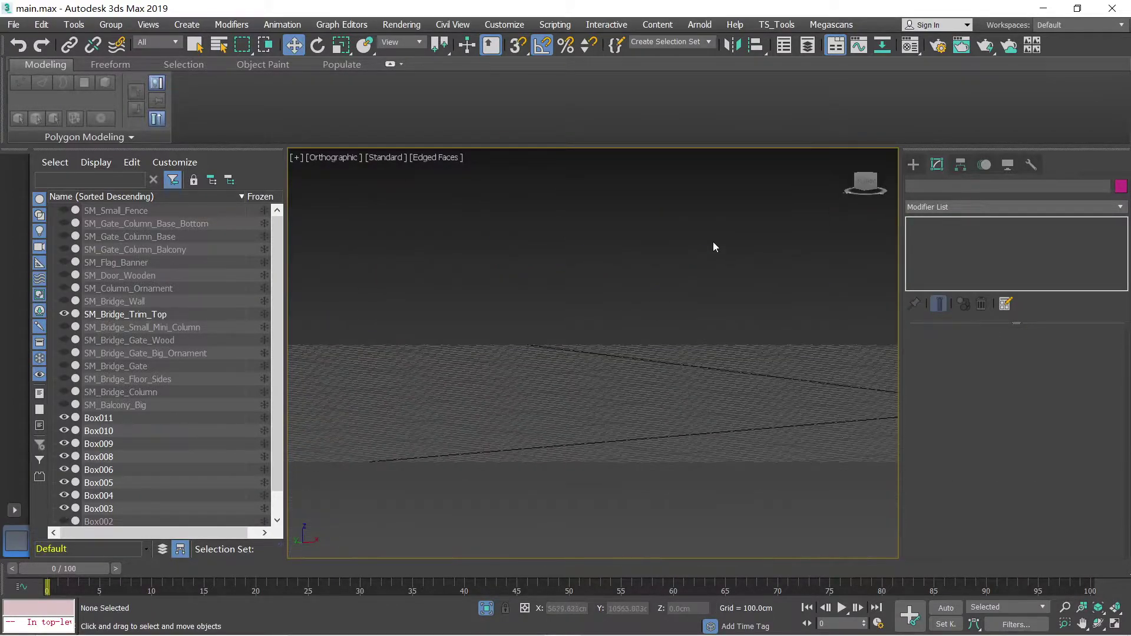
Step: Attach all the remaining front posts to SM_Bridge_Trim_Top
{"action": "middle_click_drag", "start_coordinate": [708, 246], "coordinate": [609, 387]}
{"action": "left_click", "coordinate": [808, 381]}
{"action": "middle_click_drag", "start_coordinate": [808, 381], "coordinate": [681, 356]}
{"action": "scroll", "coordinate": [955, 401], "scroll_direction": "down", "scroll_amount": 3}
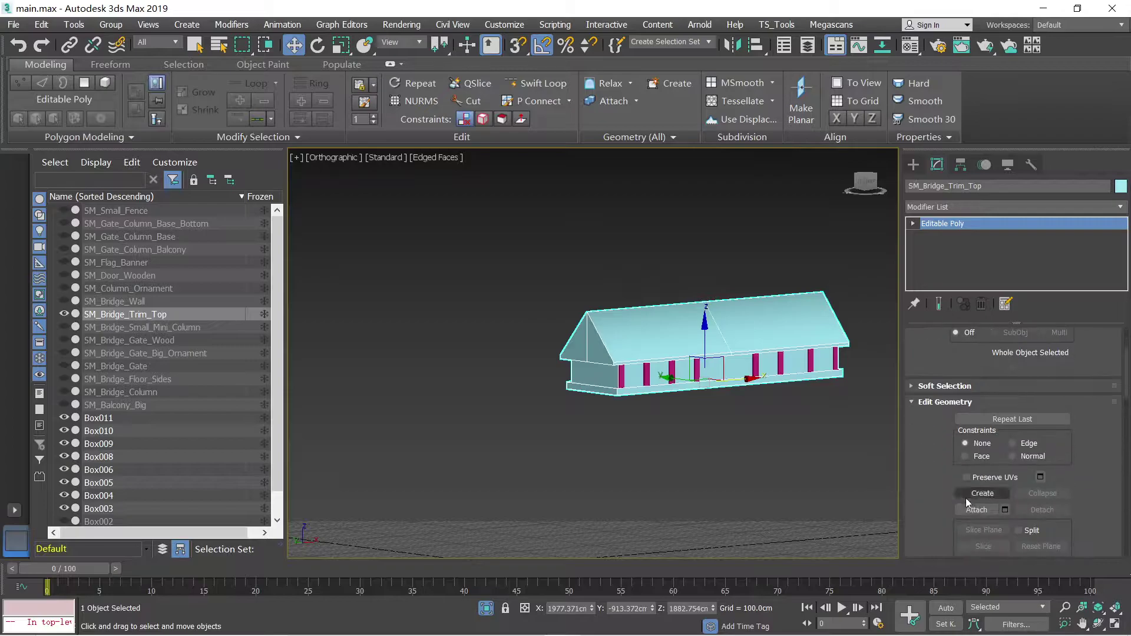
{"action": "left_click", "coordinate": [976, 509]}
{"action": "scroll", "coordinate": [617, 380], "scroll_direction": "up", "scroll_amount": 4}
{"action": "left_click", "coordinate": [659, 377]}
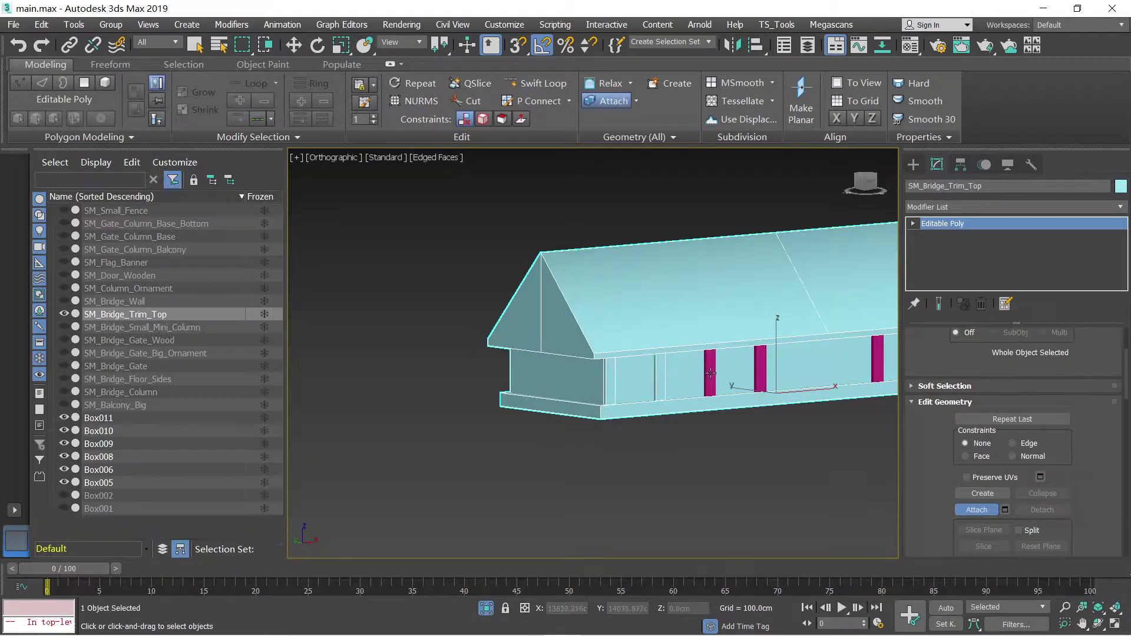
{"action": "left_click", "coordinate": [710, 371]}
{"action": "left_click", "coordinate": [760, 368]}
{"action": "scroll", "coordinate": [609, 370], "scroll_direction": "up", "scroll_amount": 2}
{"action": "left_click", "coordinate": [744, 349]}
{"action": "left_click", "coordinate": [819, 348]}
{"action": "middle_click_drag", "start_coordinate": [818, 348], "coordinate": [633, 367]}
{"action": "left_click", "coordinate": [714, 359]}
{"action": "left_click", "coordinate": [774, 352]}
{"action": "key", "text": "w"}
Step: Export SM_Bridge_Trim_Top with its posts as an FBX file using the UE4 FBX exporter
{"action": "scroll", "coordinate": [673, 367], "scroll_direction": "down", "scroll_amount": 5}
{"action": "scroll", "coordinate": [673, 366], "scroll_direction": "up", "scroll_amount": 5}
{"action": "left_click", "coordinate": [776, 25]}
{"action": "left_click", "coordinate": [789, 42]}
{"action": "left_click", "coordinate": [585, 500]}
{"action": "left_click", "coordinate": [627, 386]}
{"action": "left_click", "coordinate": [638, 456]}
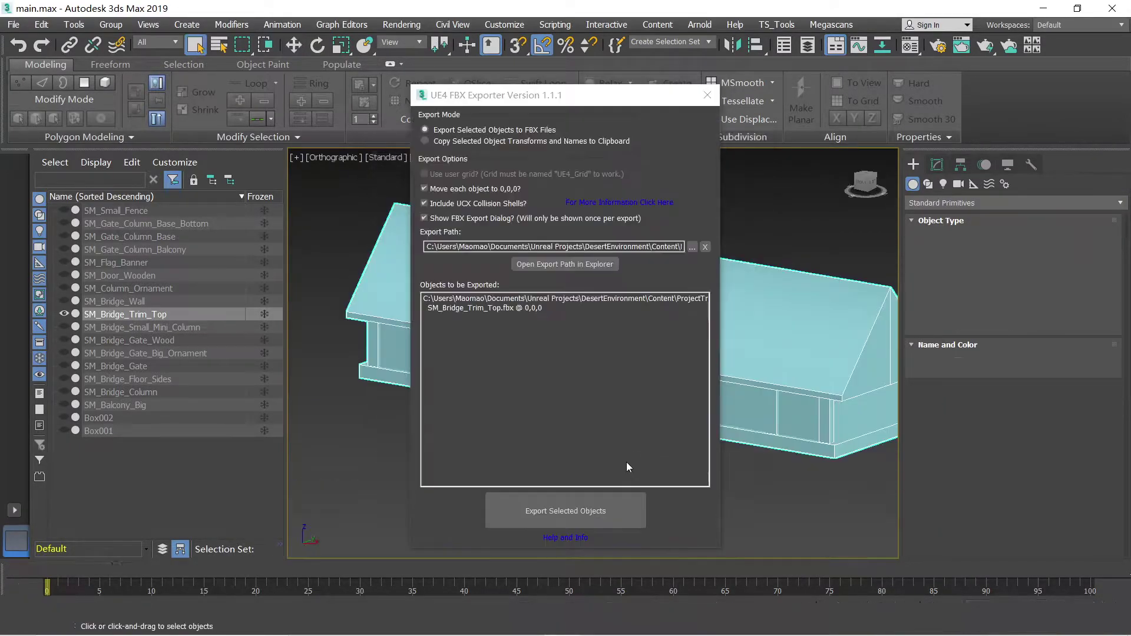
Step: Switch to Unreal Engine and review the gate with the updated top trim
{"action": "key", "text": "alt+Tab"}
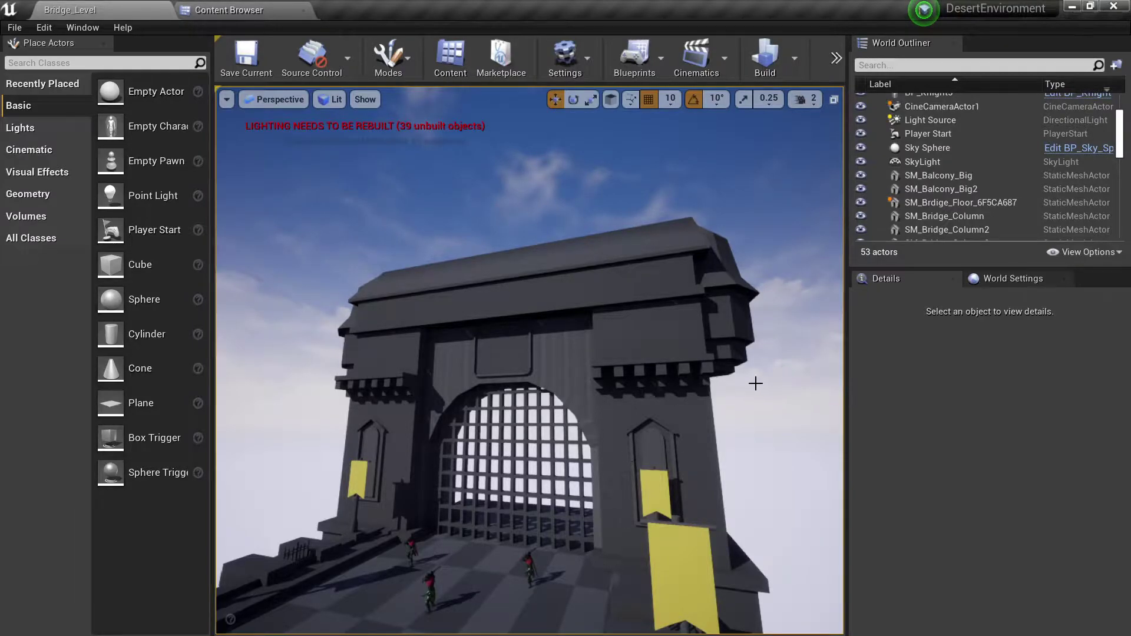
{"action": "key", "text": "w"}
{"action": "right_click_drag", "start_coordinate": [734, 416], "coordinate": [689, 401]}
{"action": "key", "text": "s"}
{"action": "right_click_drag", "start_coordinate": [589, 407], "coordinate": [625, 435]}
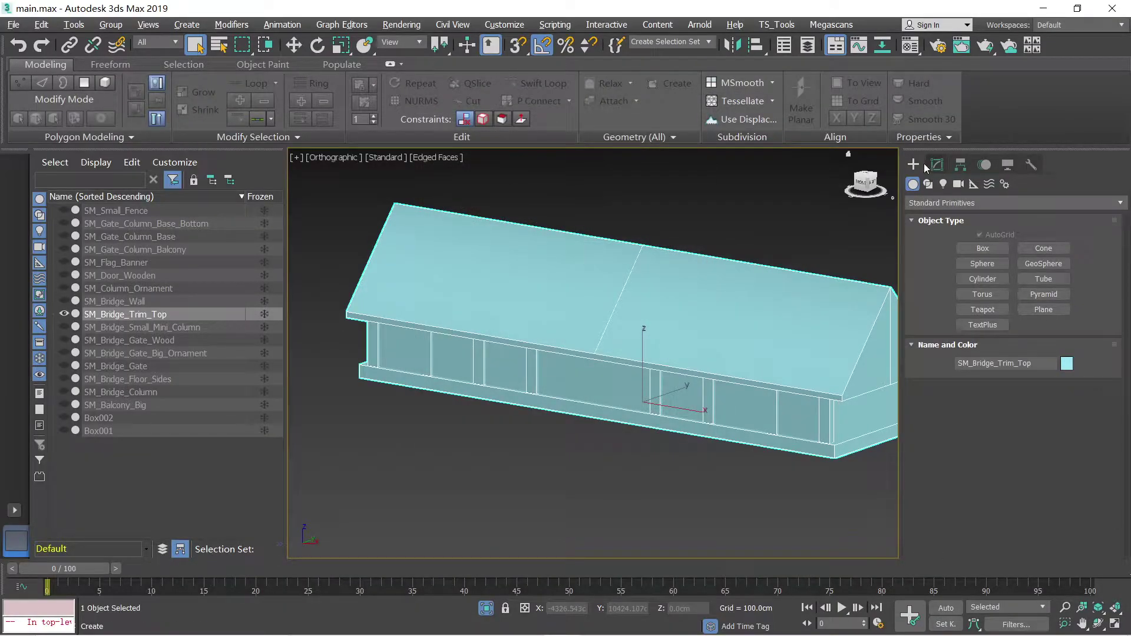
Step: Back in 3ds Max, create an AutoGrid box about 269 × 261 × 384 cm at the front middle of the trim
{"action": "middle_click_drag", "start_coordinate": [608, 371], "coordinate": [654, 409], "text": "alt"}
{"action": "scroll", "coordinate": [512, 265], "scroll_direction": "down", "scroll_amount": 5}
{"action": "scroll", "coordinate": [783, 295], "scroll_direction": "up", "scroll_amount": 5}
{"action": "left_click", "coordinate": [958, 252]}
{"action": "middle_click_drag", "start_coordinate": [754, 389], "coordinate": [818, 263]}
{"action": "scroll", "coordinate": [819, 263], "scroll_direction": "down", "scroll_amount": 4}
{"action": "middle_click_drag", "start_coordinate": [627, 257], "coordinate": [661, 294], "text": "alt"}
{"action": "scroll", "coordinate": [622, 242], "scroll_direction": "up", "scroll_amount": 5}
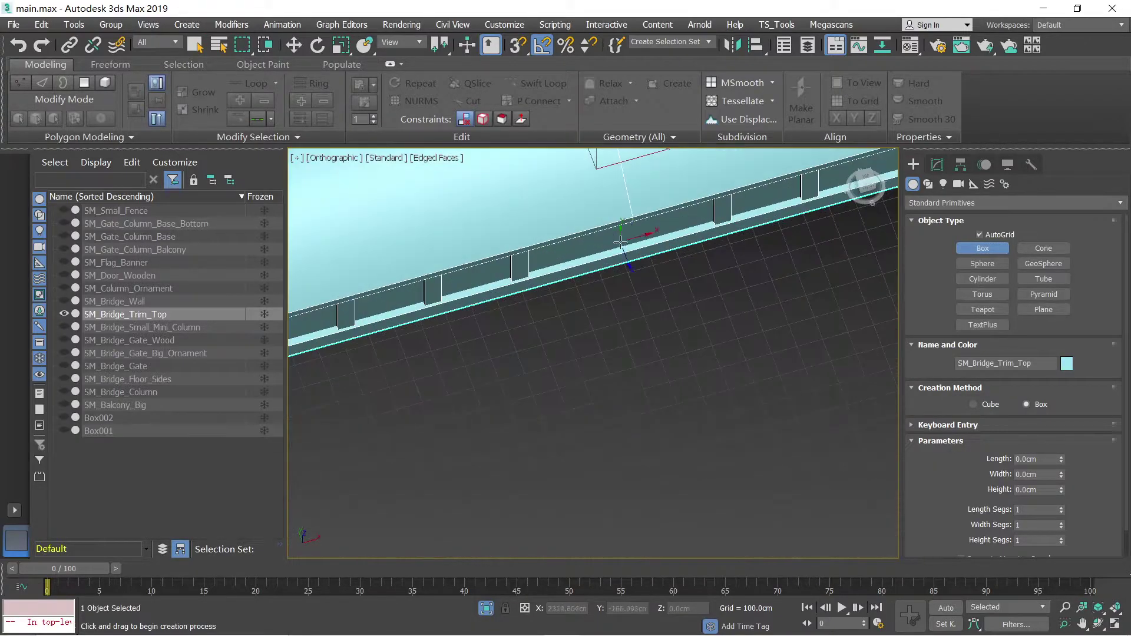
{"action": "scroll", "coordinate": [622, 241], "scroll_direction": "up", "scroll_amount": 2}
{"action": "left_click_drag", "start_coordinate": [596, 268], "coordinate": [774, 346]}
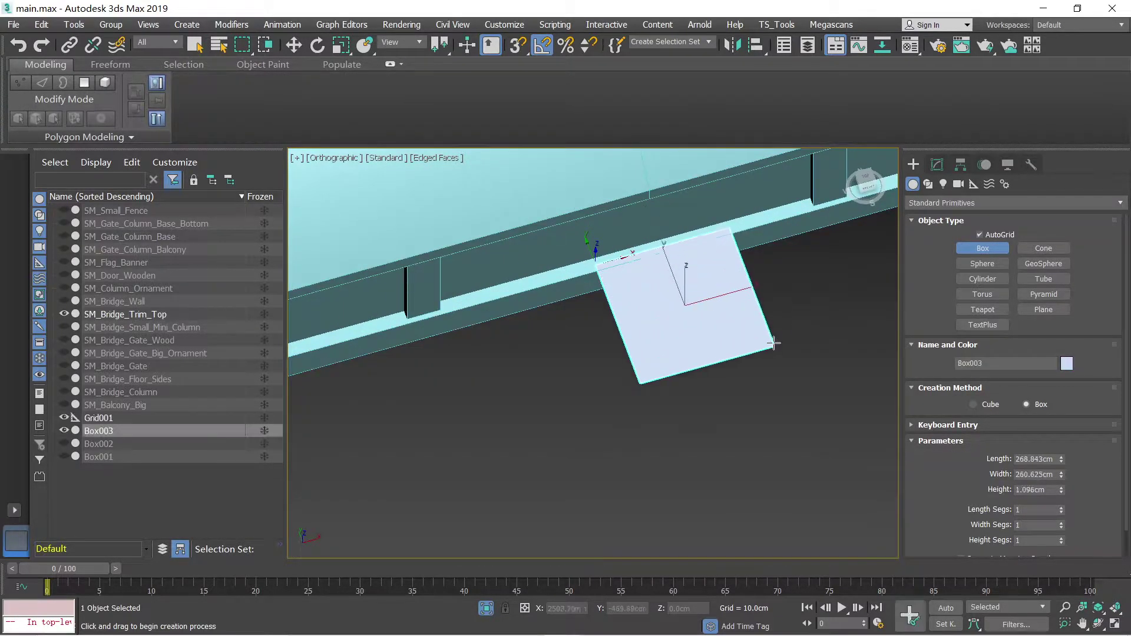
{"action": "left_click", "coordinate": [695, 242]}
{"action": "right_click", "coordinate": [694, 242]}
{"action": "scroll", "coordinate": [691, 318], "scroll_direction": "down", "scroll_amount": 5}
{"action": "middle_click_drag", "start_coordinate": [715, 324], "coordinate": [656, 373], "text": "alt"}
{"action": "scroll", "coordinate": [678, 306], "scroll_direction": "up", "scroll_amount": 4}
{"action": "key", "text": "w"}
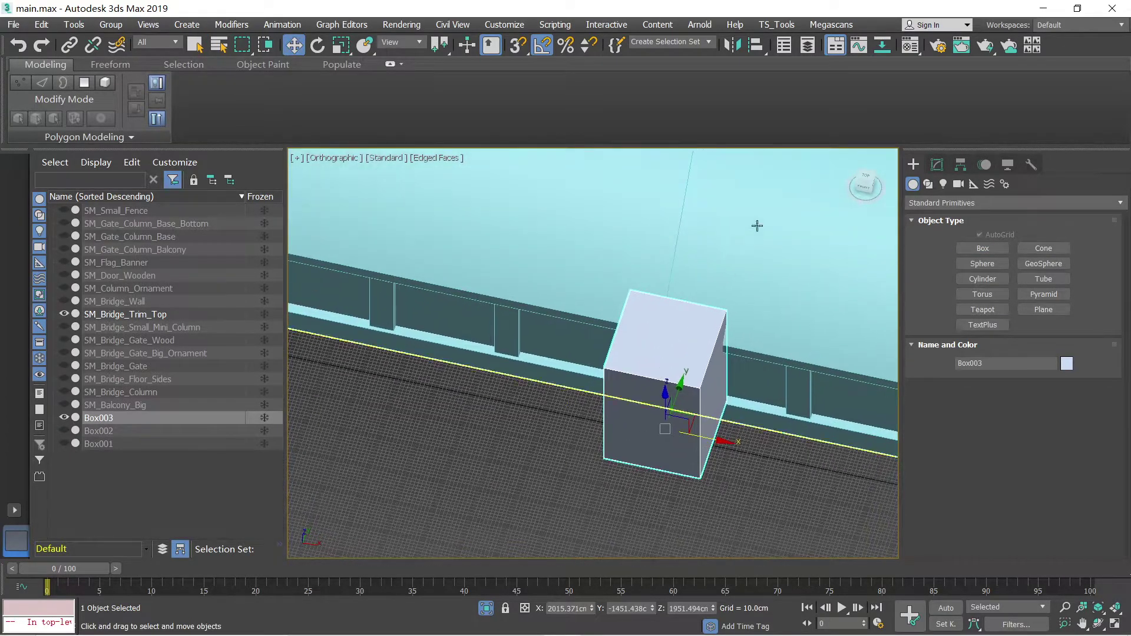
Step: Examine the new box's position against the whole trim, with the edged-faces display on and off
{"action": "left_click", "coordinate": [752, 232]}
{"action": "scroll", "coordinate": [748, 239], "scroll_direction": "down", "scroll_amount": 5}
{"action": "key", "text": "F4"}
{"action": "middle_click_drag", "start_coordinate": [748, 238], "coordinate": [664, 270]}
{"action": "key", "text": "F4"}
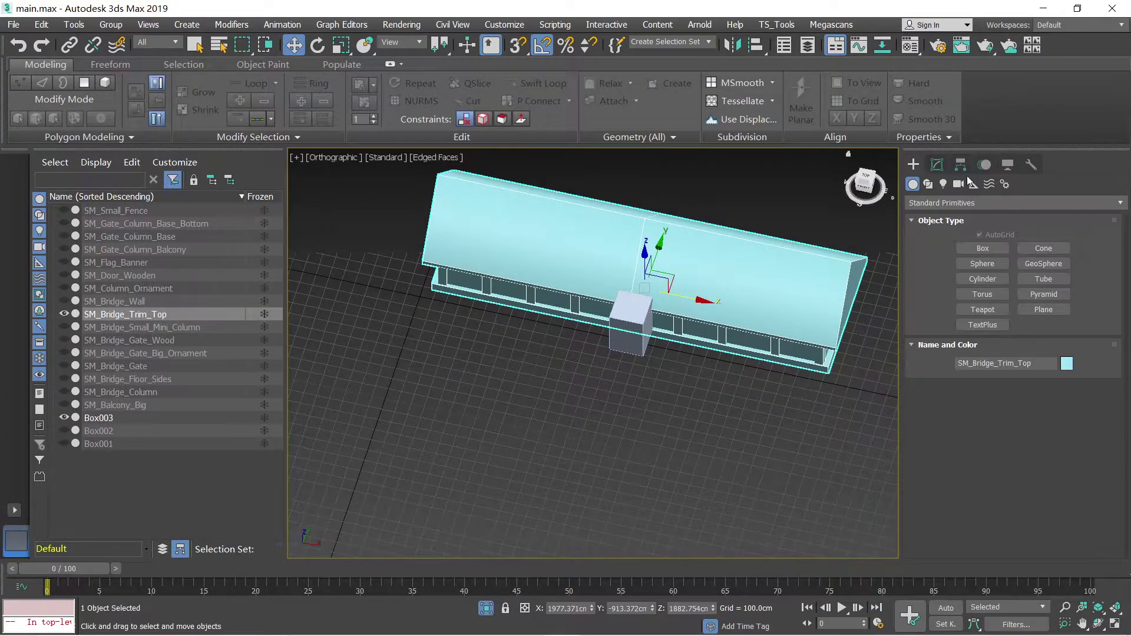
{"action": "left_click", "coordinate": [937, 165]}
{"action": "key", "text": "F4"}
{"action": "mouse_move", "coordinate": [633, 321]}
{"action": "middle_mouse_down", "text": "alt"}
{"action": "mouse_move", "coordinate": [662, 305]}
{"action": "mouse_move", "coordinate": [644, 305]}
{"action": "middle_mouse_up", "text": "alt"}
{"action": "scroll", "coordinate": [663, 303], "scroll_direction": "up", "scroll_amount": 5}
Step: Move the new box along X to about 1741 cm, on one side of the trim's centre seam
{"action": "left_click", "coordinate": [662, 304]}
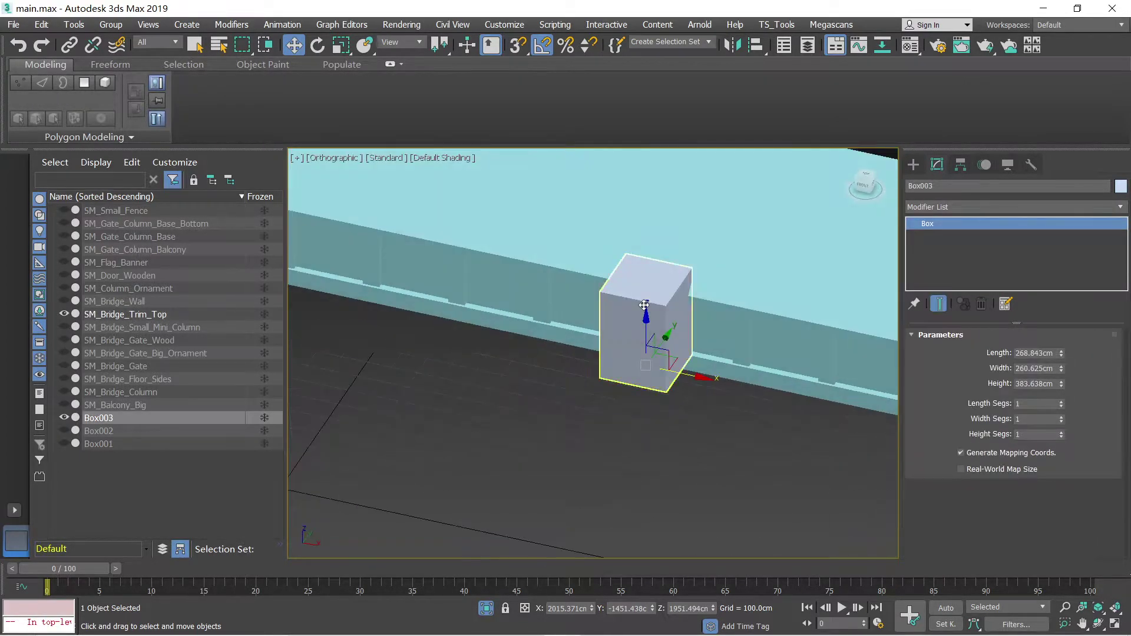
{"action": "mouse_move", "coordinate": [691, 377]}
{"action": "middle_mouse_down", "text": "alt"}
{"action": "mouse_move", "coordinate": [707, 348]}
{"action": "mouse_move", "coordinate": [663, 384]}
{"action": "mouse_move", "coordinate": [636, 369]}
{"action": "mouse_move", "coordinate": [689, 375]}
{"action": "mouse_move", "coordinate": [670, 380]}
{"action": "middle_mouse_up", "text": "alt"}
{"action": "key", "text": "F4"}
{"action": "key", "text": "F4"}
{"action": "middle_click_drag", "start_coordinate": [664, 319], "coordinate": [680, 398], "text": "alt"}
{"action": "left_click", "coordinate": [563, 351]}
{"action": "key", "text": "F4"}
{"action": "scroll", "coordinate": [577, 361], "scroll_direction": "up", "scroll_amount": 4}
{"action": "left_click", "coordinate": [680, 398]}
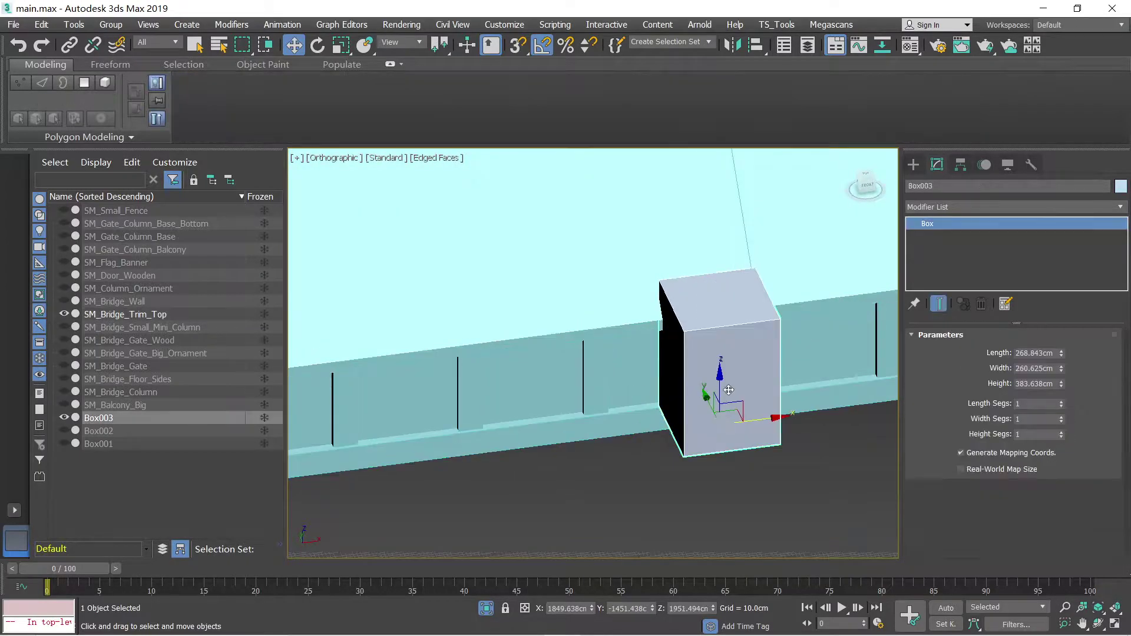
{"action": "left_click_drag", "start_coordinate": [763, 419], "coordinate": [724, 424]}
{"action": "scroll", "coordinate": [724, 424], "scroll_direction": "down", "scroll_amount": 4}
{"action": "middle_click_drag", "start_coordinate": [723, 424], "coordinate": [676, 386], "text": "alt"}
Step: Convert the box to an editable poly and pull its side face along X to widen it across the trim's central gap
{"action": "right_click", "coordinate": [676, 384]}
{"action": "mouse_move", "coordinate": [771, 546]}
{"action": "left_click", "coordinate": [848, 559]}
{"action": "key", "text": "4"}
{"action": "left_click", "coordinate": [695, 385]}
{"action": "scroll", "coordinate": [739, 397], "scroll_direction": "up", "scroll_amount": 2}
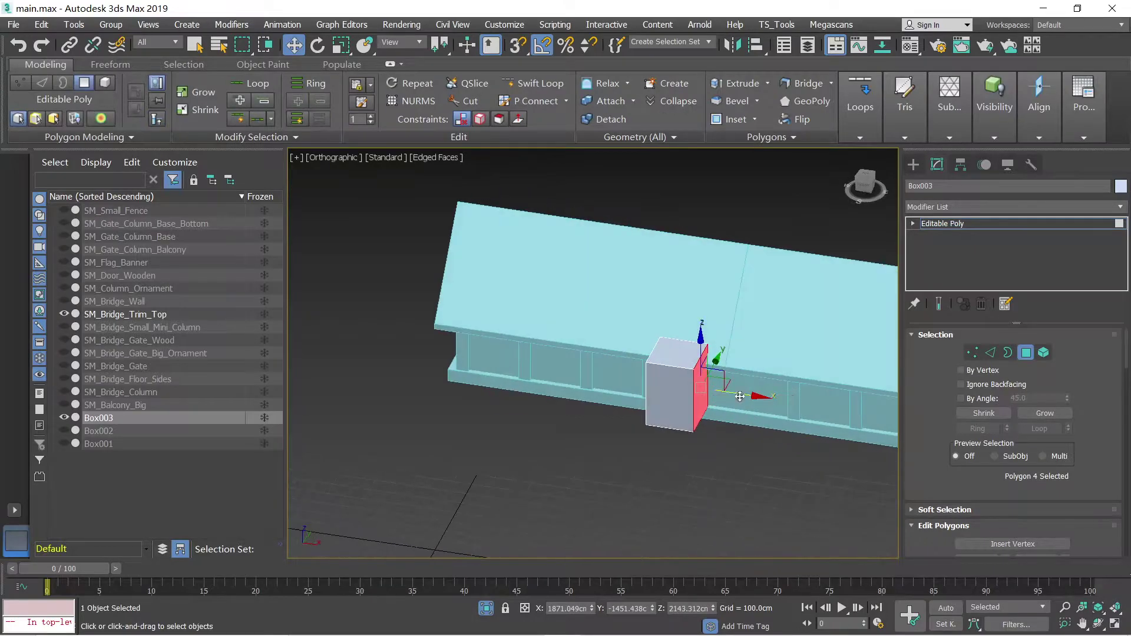
{"action": "left_click_drag", "start_coordinate": [742, 394], "coordinate": [794, 409]}
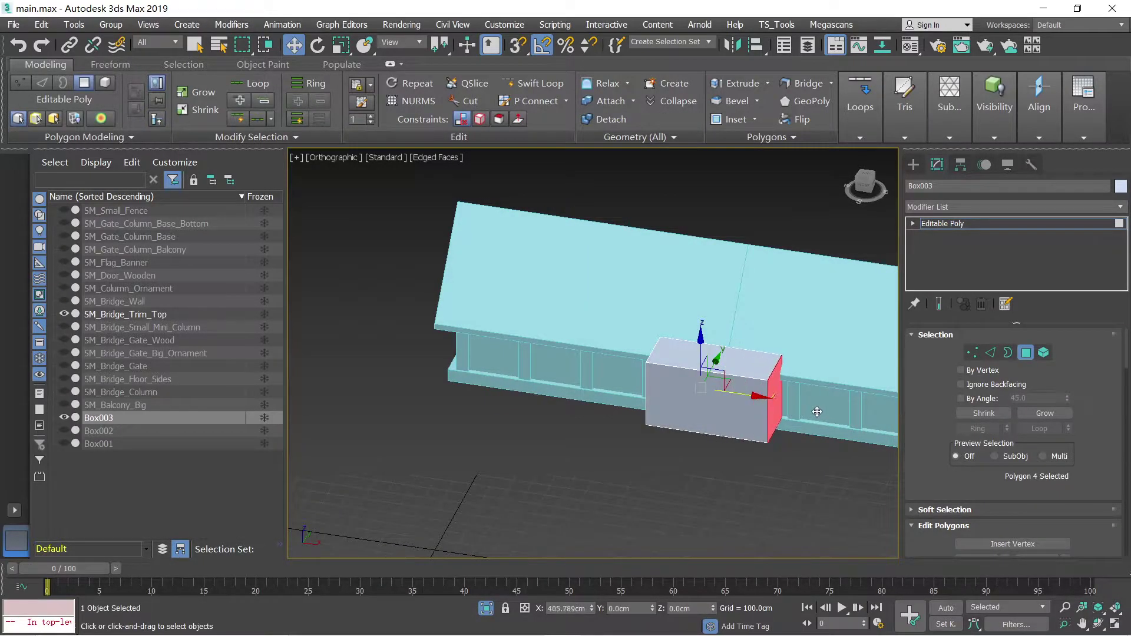
Step: Lower the box's bottom face to about 1847 cm in Z
{"action": "middle_click_drag", "start_coordinate": [819, 414], "coordinate": [769, 353], "text": "alt"}
{"action": "left_click", "coordinate": [698, 423]}
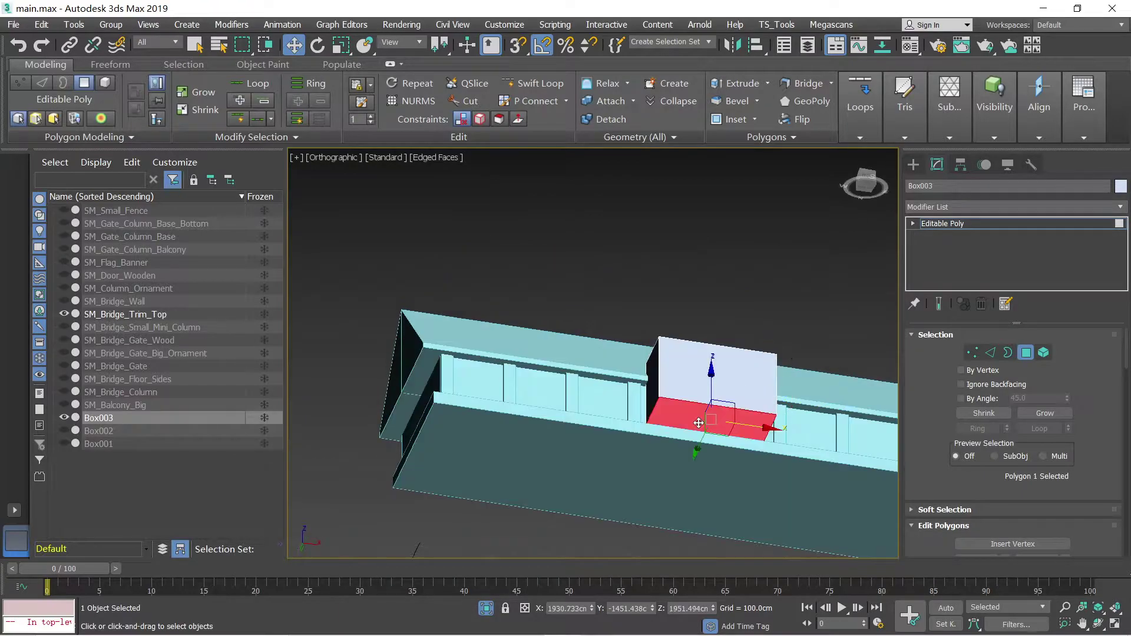
{"action": "middle_click_drag", "start_coordinate": [699, 424], "coordinate": [702, 435], "text": "alt"}
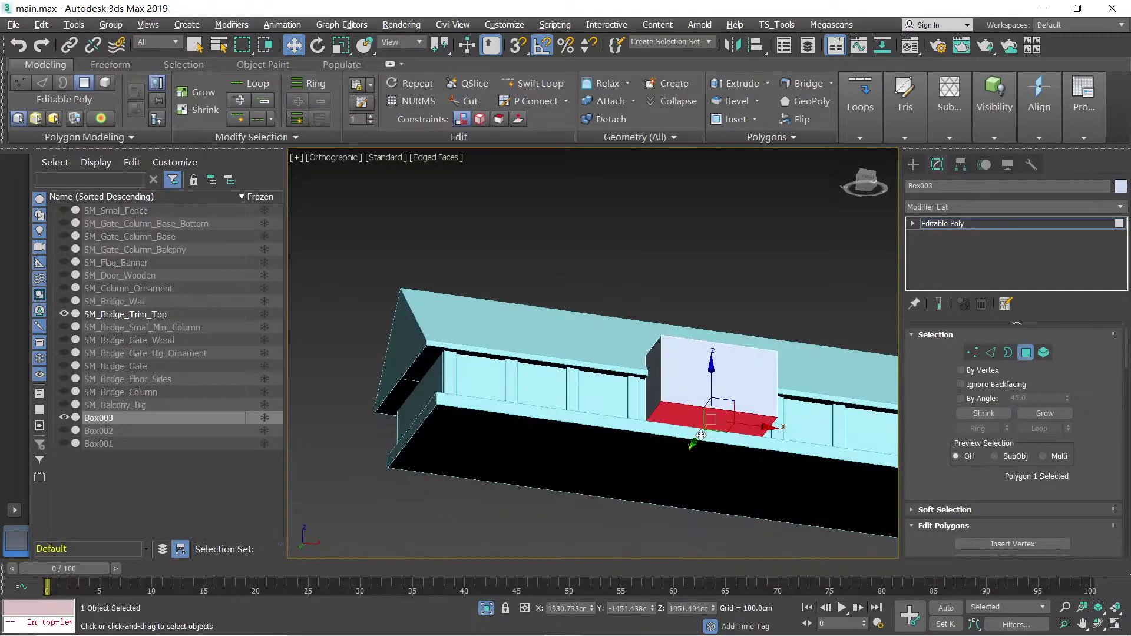
{"action": "left_click_drag", "start_coordinate": [721, 369], "coordinate": [719, 392]}
{"action": "middle_click_drag", "start_coordinate": [720, 393], "coordinate": [697, 433], "text": "alt"}
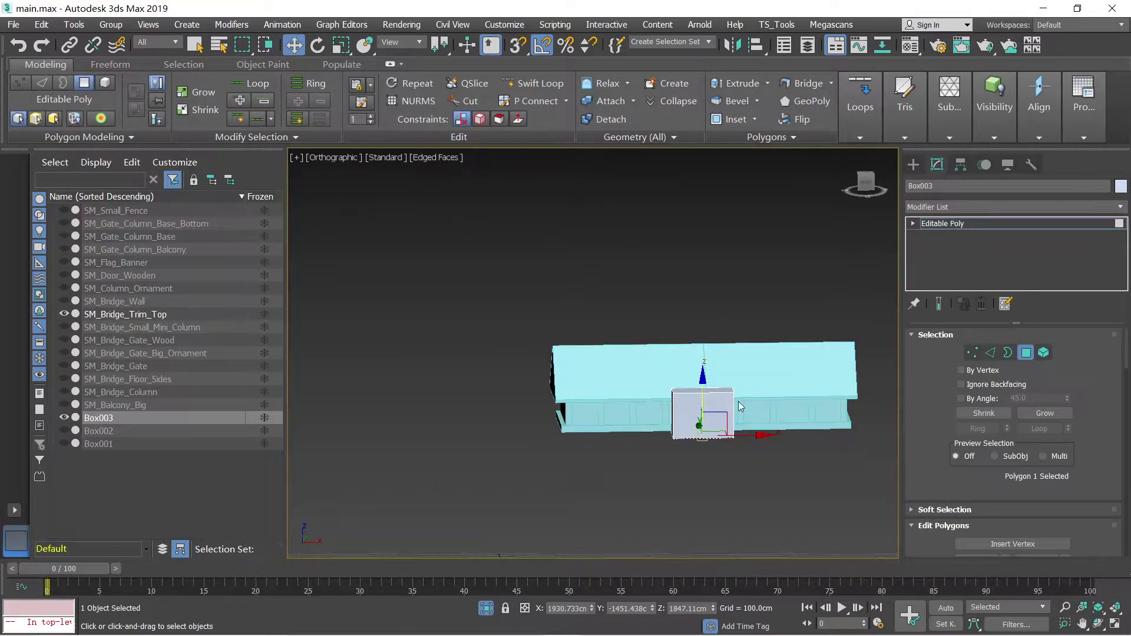
{"action": "scroll", "coordinate": [771, 377], "scroll_direction": "up", "scroll_amount": 2}
{"action": "middle_click_drag", "start_coordinate": [639, 423], "coordinate": [669, 446], "text": "alt"}
{"action": "scroll", "coordinate": [668, 445], "scroll_direction": "up", "scroll_amount": 4}
{"action": "key", "text": "4"}
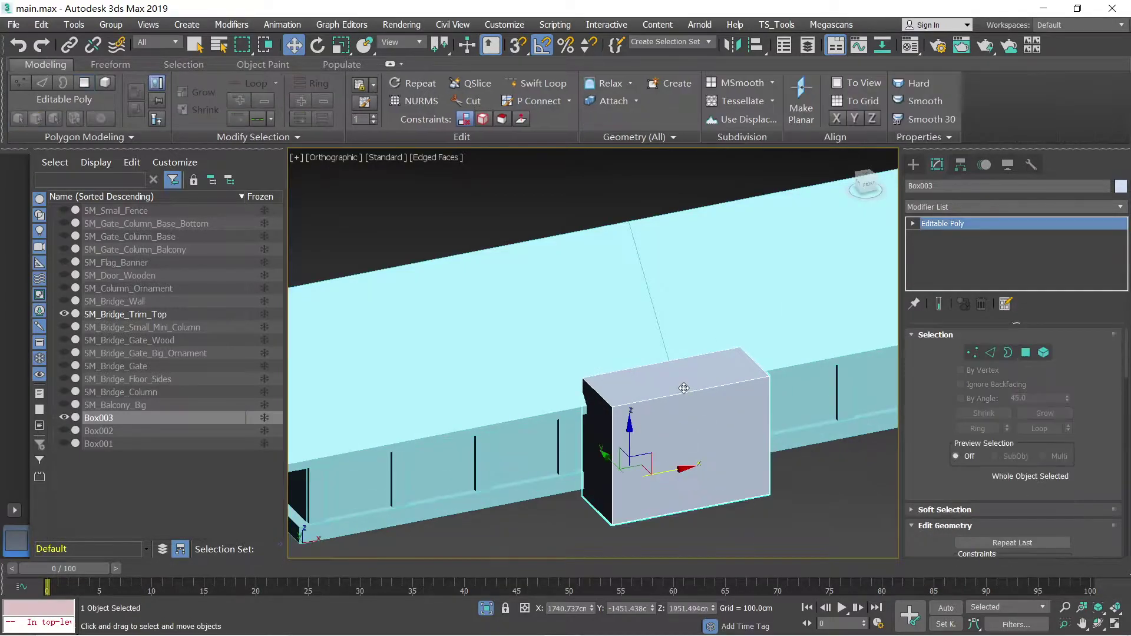
Step: Clone the box's element upward within the same object so the copy stacks on the original
{"action": "key", "text": "5"}
{"action": "left_click", "coordinate": [684, 387]}
{"action": "left_click_drag", "start_coordinate": [678, 392], "coordinate": [679, 275], "text": "shift"}
{"action": "left_click", "coordinate": [627, 338]}
{"action": "middle_click_drag", "start_coordinate": [660, 354], "coordinate": [694, 348], "text": "alt"}
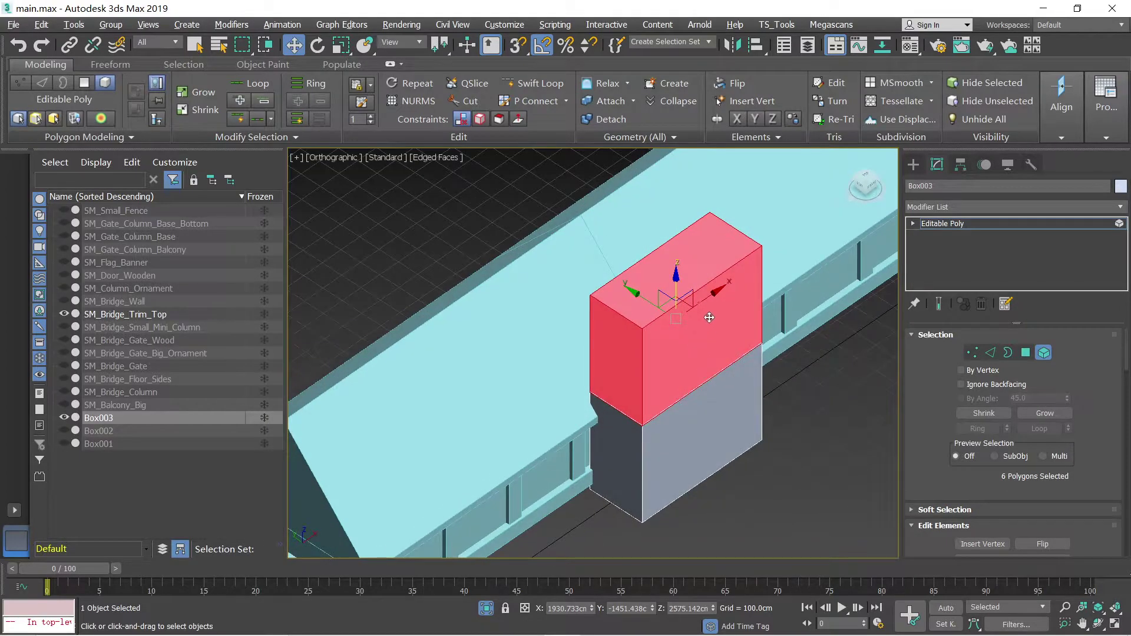
Step: Try to split the upper box along its length by connecting the ring of its short edges
{"action": "key", "text": "2"}
{"action": "left_click", "coordinate": [740, 232]}
{"action": "key", "text": "alt+r"}
{"action": "left_click", "coordinate": [532, 90]}
{"action": "key", "text": "w"}
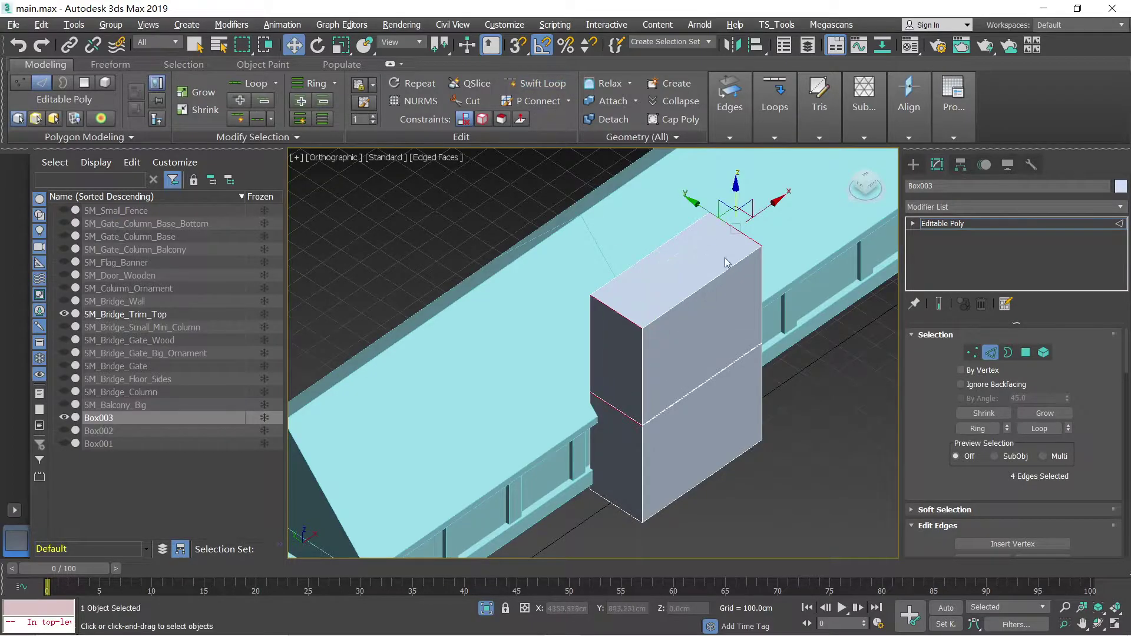
{"action": "scroll", "coordinate": [1122, 501], "scroll_direction": "down", "scroll_amount": 3}
{"action": "left_click", "coordinate": [1036, 451]}
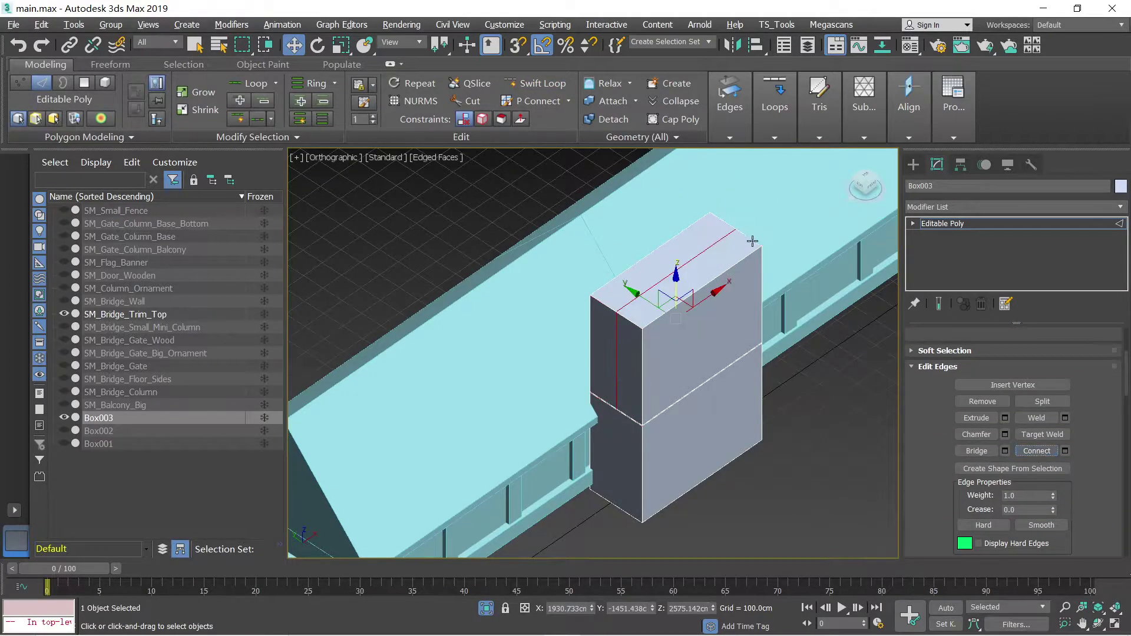
{"action": "middle_click_drag", "start_coordinate": [690, 288], "coordinate": [771, 333], "text": "alt"}
{"action": "key", "text": "ctrl+z"}
{"action": "left_click", "coordinate": [1029, 449]}
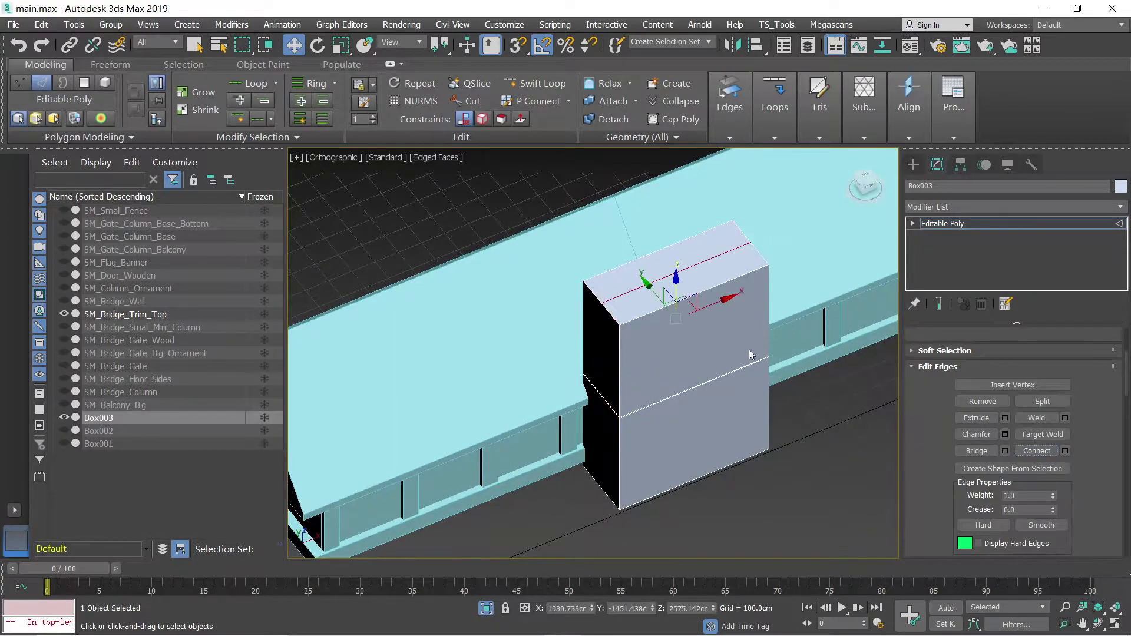
{"action": "key", "text": "ctrl+z"}
Step: Connect the upper box's long edges with a centre loop and raise the top middle edge to about 3288 cm in Z to form a gable
{"action": "left_click", "coordinate": [700, 293]}
{"action": "left_click", "coordinate": [1034, 450]}
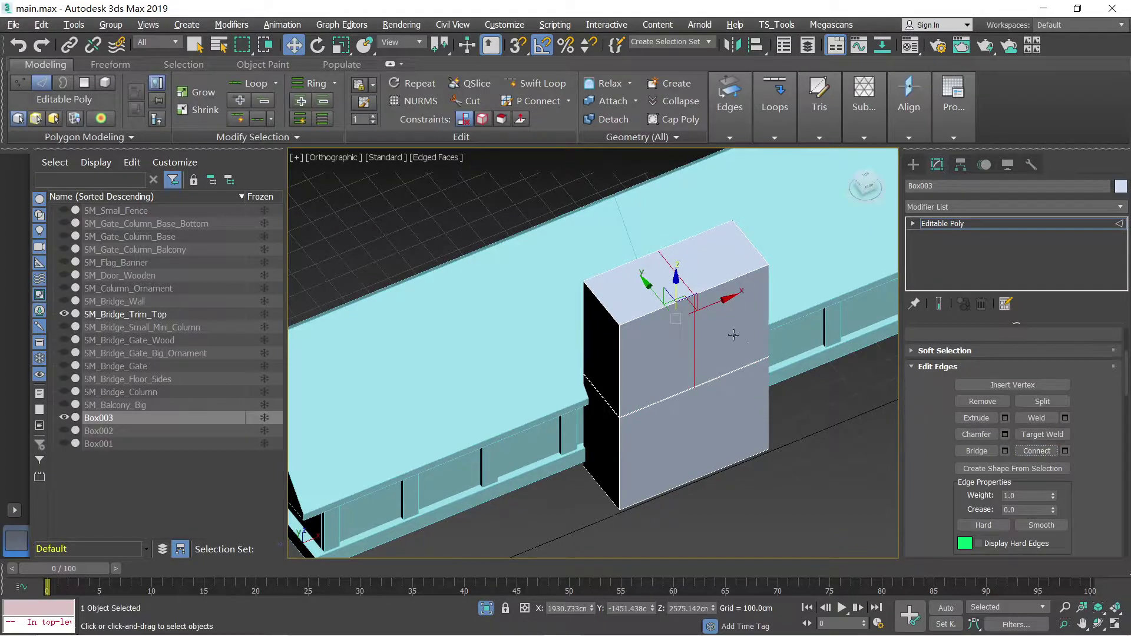
{"action": "key", "text": "2"}
{"action": "key", "text": "2"}
{"action": "left_click", "coordinate": [674, 271]}
{"action": "mouse_move", "coordinate": [674, 270]}
{"action": "middle_mouse_down", "text": "alt"}
{"action": "mouse_move", "coordinate": [647, 238]}
{"action": "mouse_move", "coordinate": [671, 292]}
{"action": "mouse_move", "coordinate": [693, 280]}
{"action": "middle_mouse_up", "text": "alt"}
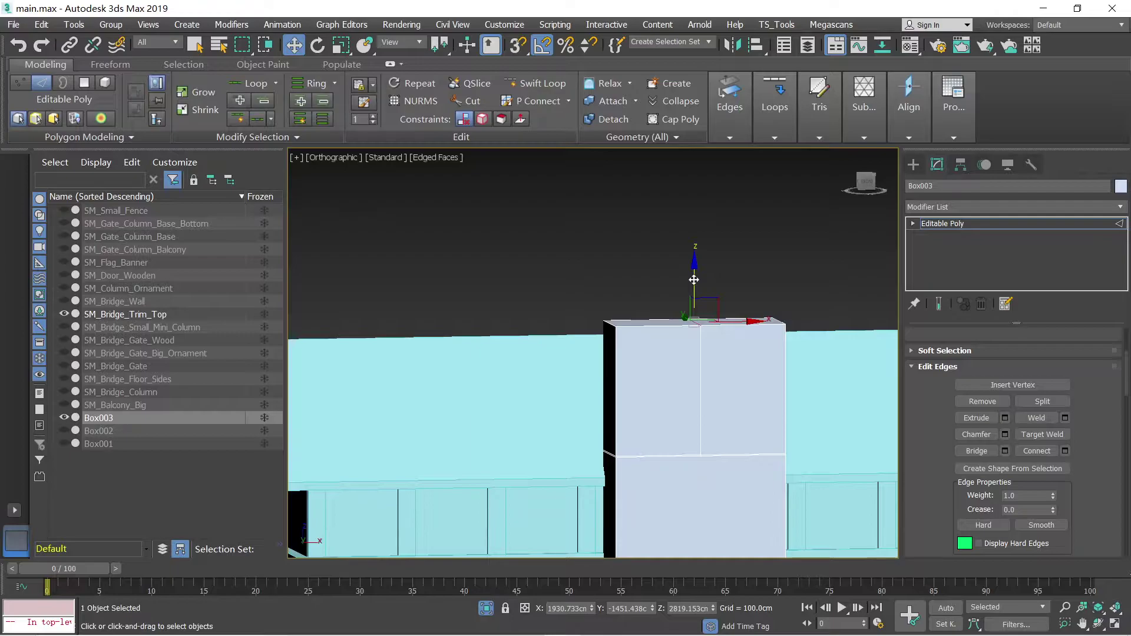
{"action": "left_click_drag", "start_coordinate": [694, 280], "coordinate": [692, 154]}
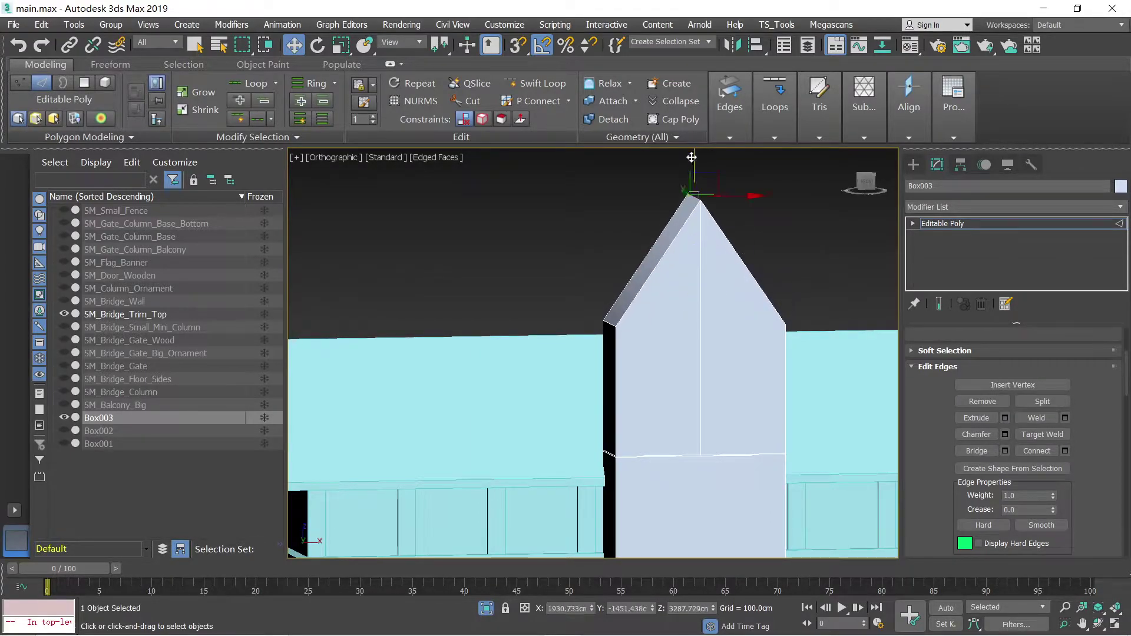
{"action": "scroll", "coordinate": [657, 284], "scroll_direction": "down", "scroll_amount": 3}
Step: Raise the gable element's bottom vertices to just below its eaves, and lower the element to about 2430 cm in Z onto the box
{"action": "key", "text": "1"}
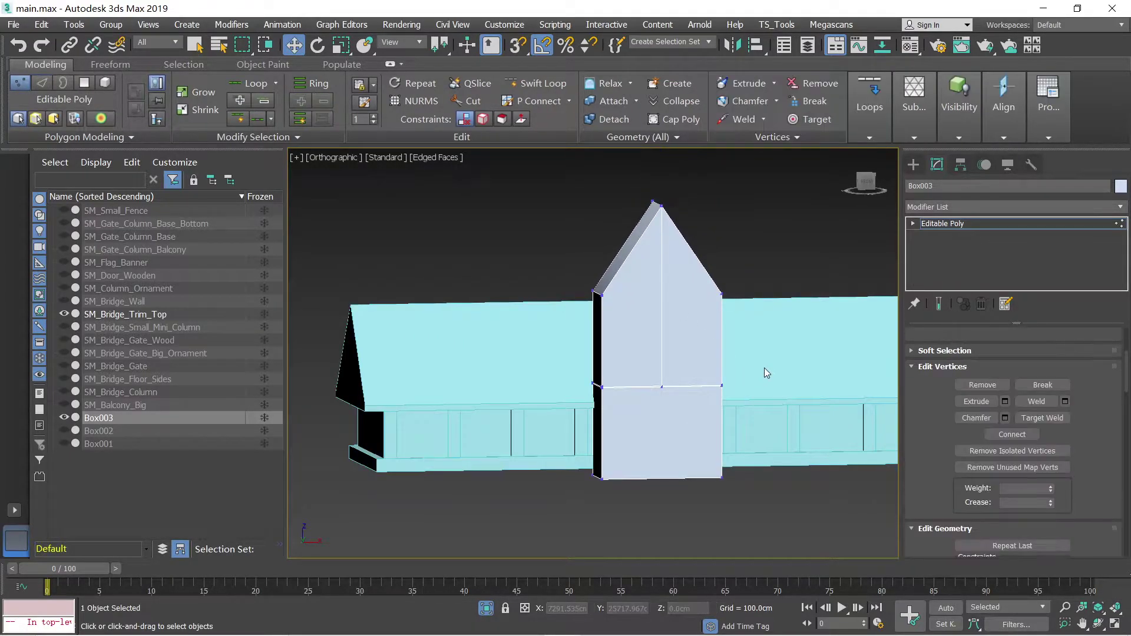
{"action": "key", "text": "5"}
{"action": "left_click", "coordinate": [681, 338]}
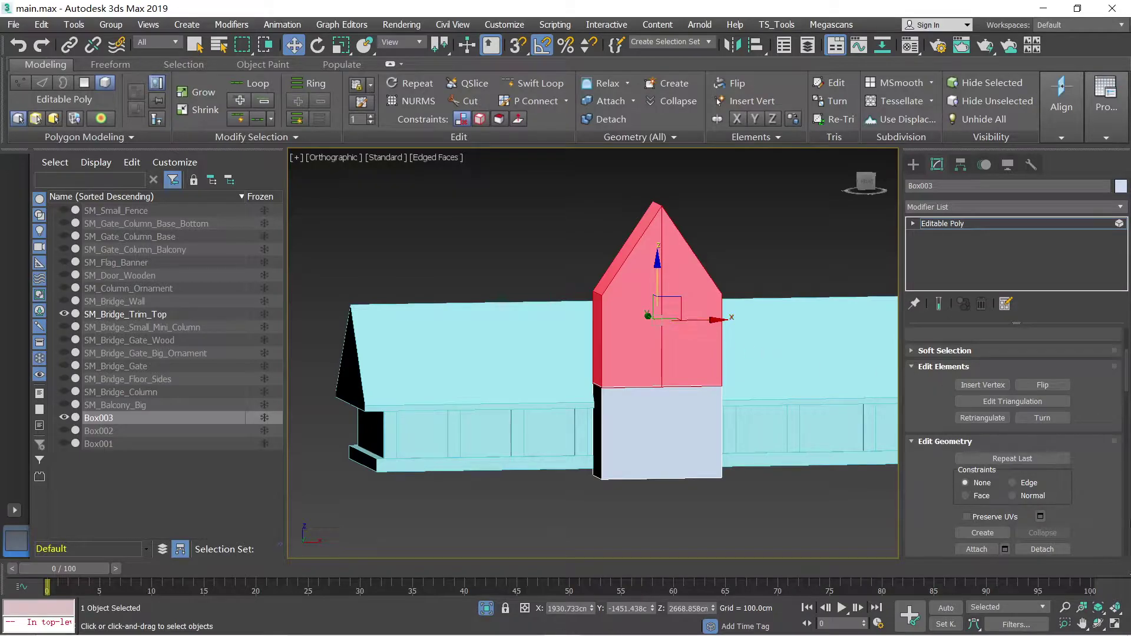
{"action": "left_click", "coordinate": [971, 354]}
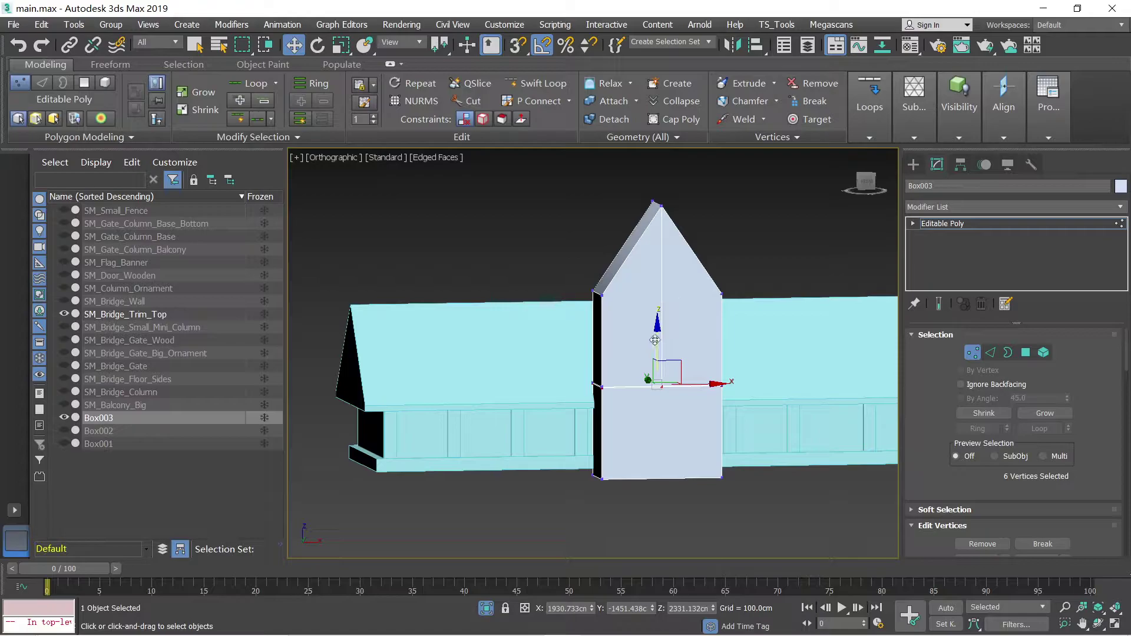
{"action": "left_click_drag", "start_coordinate": [654, 339], "coordinate": [660, 269]}
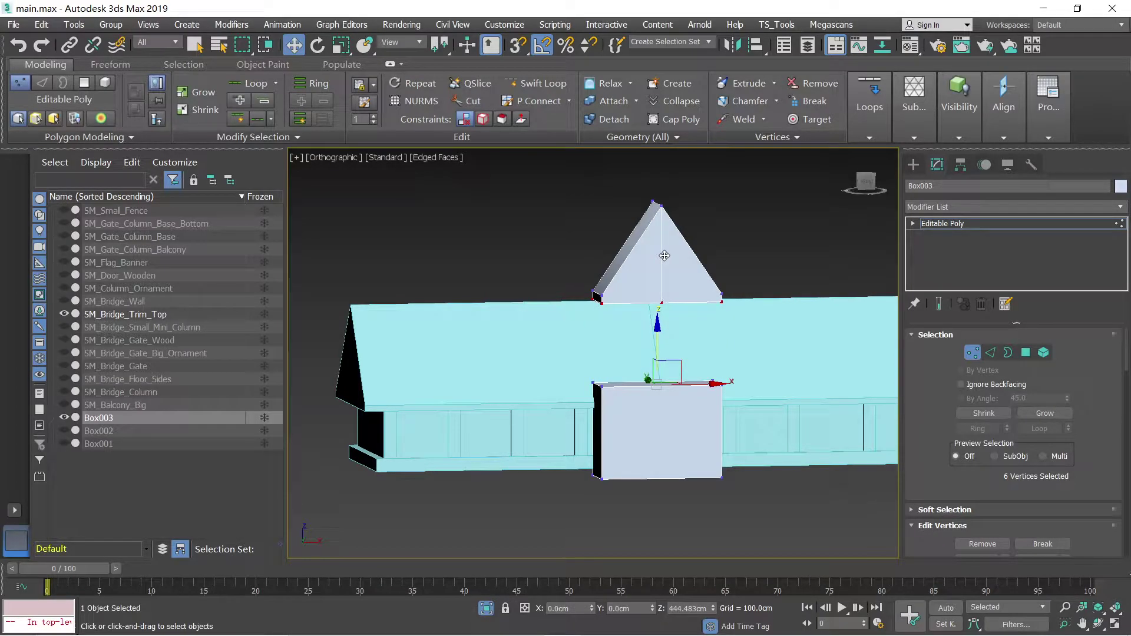
{"action": "key", "text": "1"}
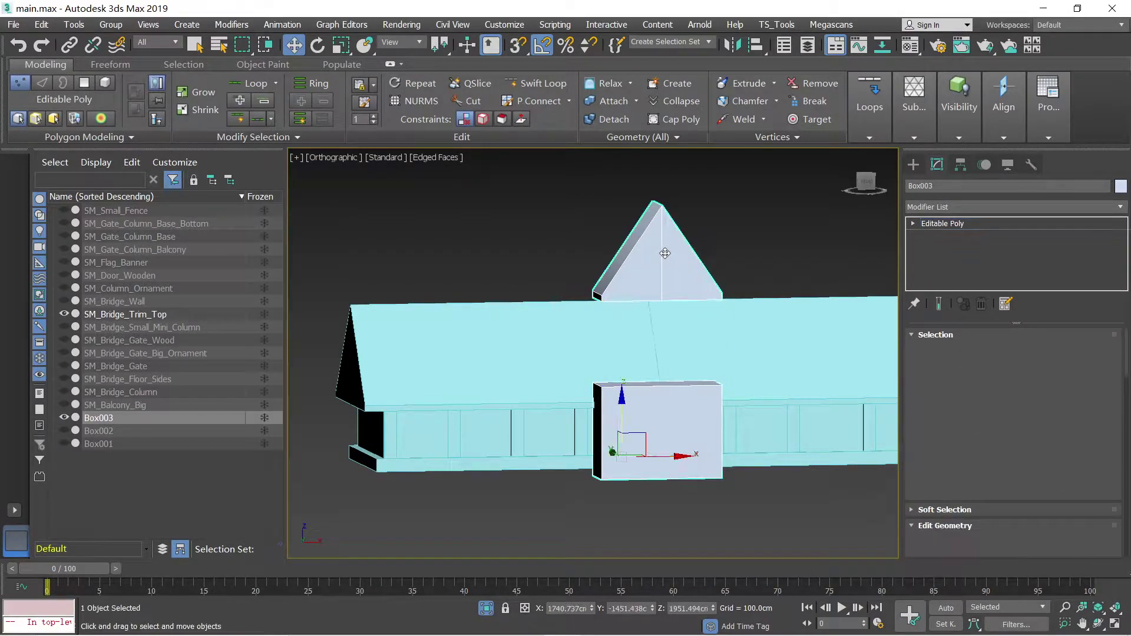
{"action": "key", "text": "5"}
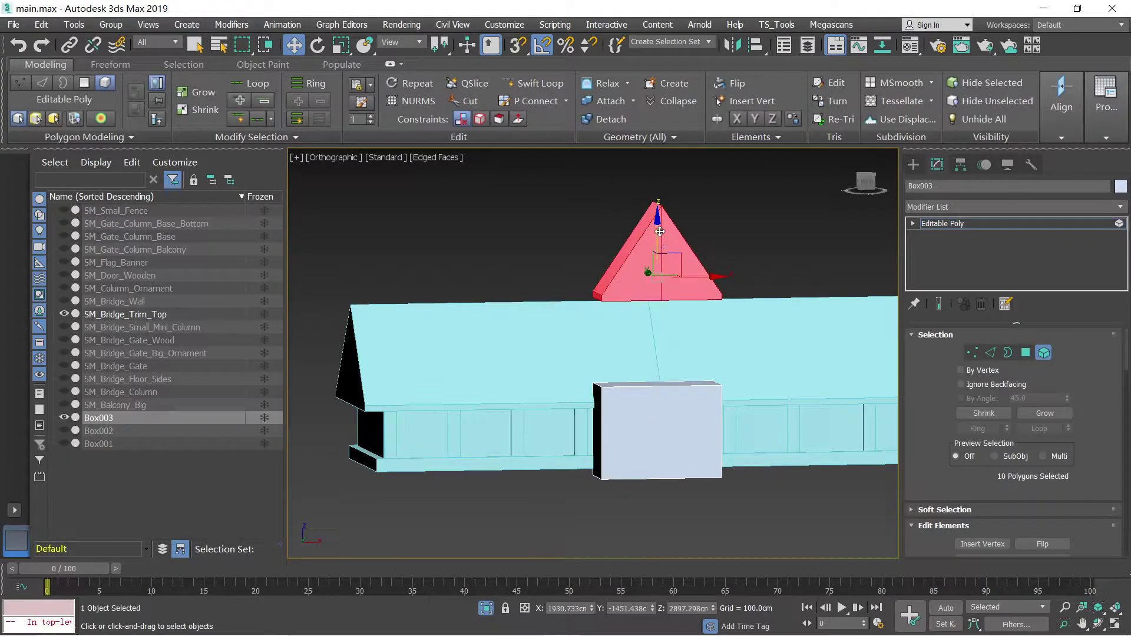
{"action": "left_click_drag", "start_coordinate": [659, 231], "coordinate": [660, 318]}
Step: Pull the gable's two back faces along Y into the trim's roof, to about -1003 cm
{"action": "middle_click_drag", "start_coordinate": [660, 318], "coordinate": [699, 375], "text": "alt"}
{"action": "scroll", "coordinate": [633, 351], "scroll_direction": "up", "scroll_amount": 3}
{"action": "scroll", "coordinate": [633, 361], "scroll_direction": "up", "scroll_amount": 3}
{"action": "key", "text": "4"}
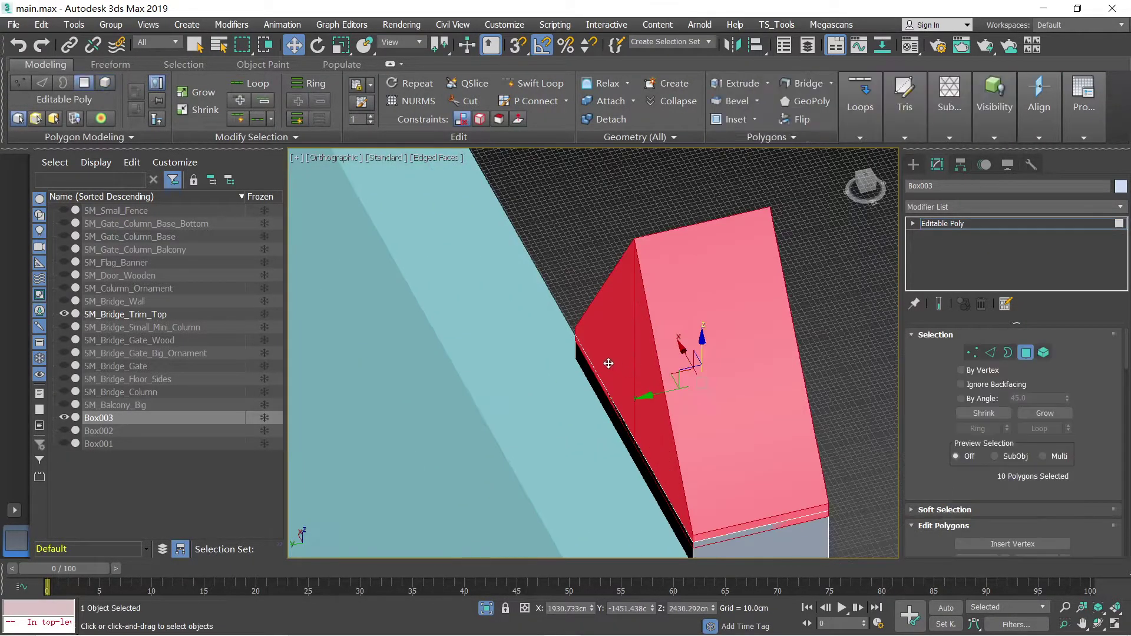
{"action": "left_click", "coordinate": [610, 364]}
{"action": "left_click", "coordinate": [649, 387], "text": "ctrl"}
{"action": "middle_click_drag", "start_coordinate": [643, 398], "coordinate": [648, 343]}
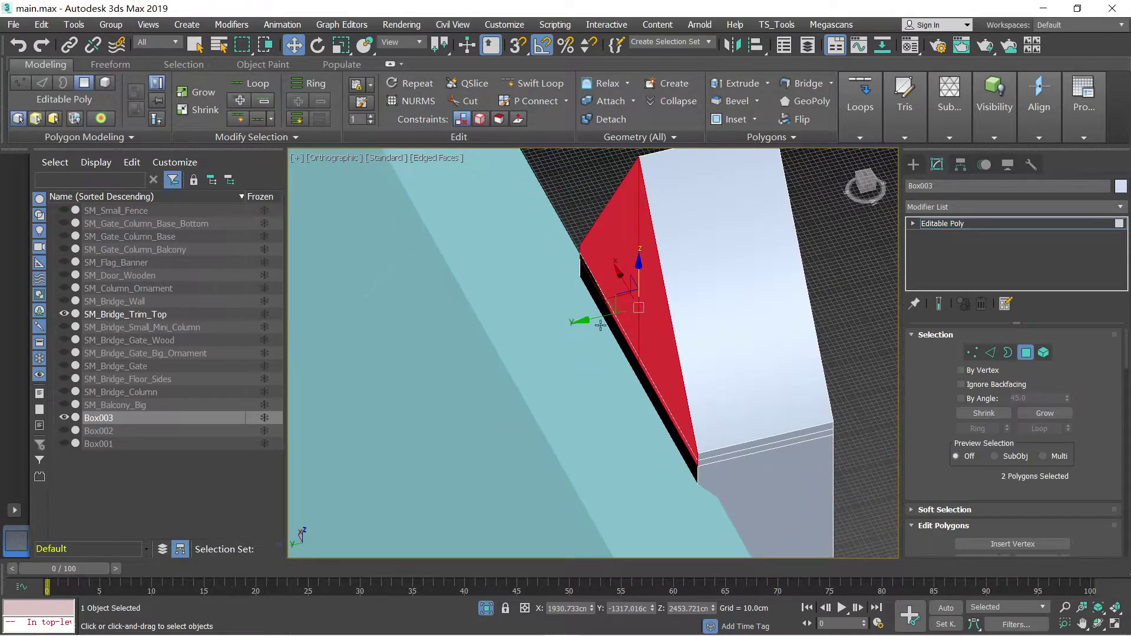
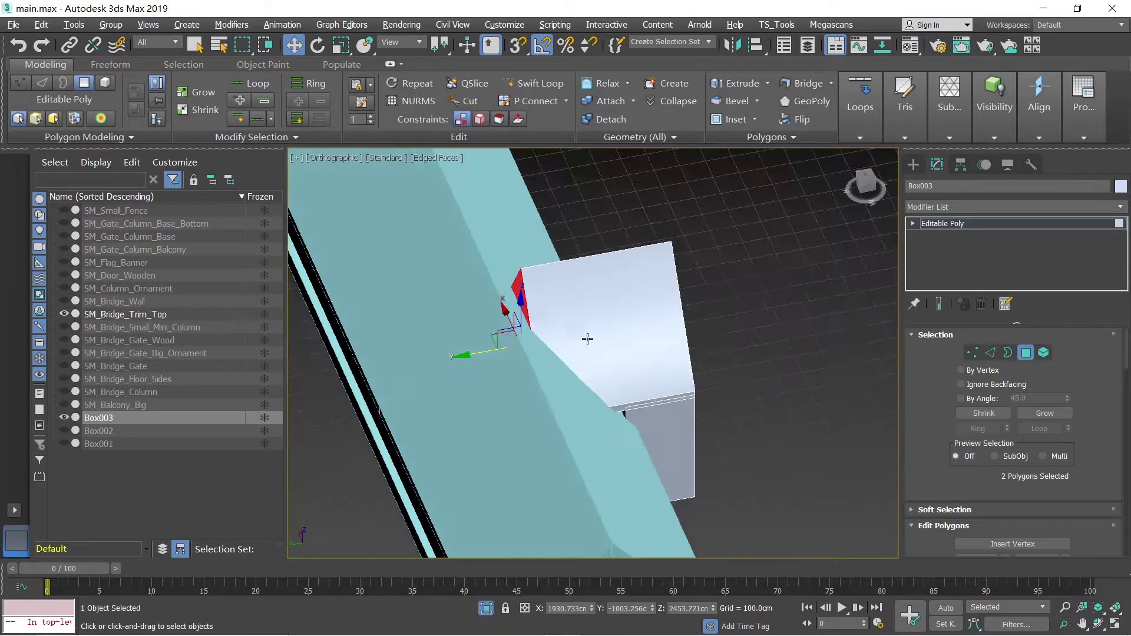
Step: Lower the gable's two ridge vertices to about 2695 cm in Z, below the trim's roof ridge
{"action": "key", "text": "1"}
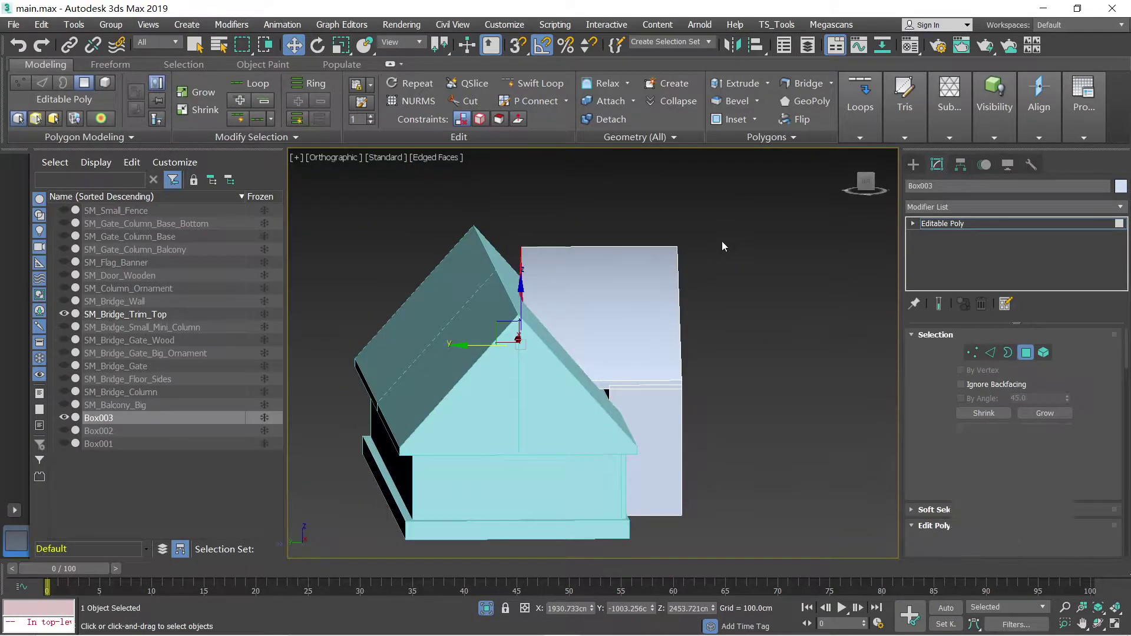
{"action": "left_click_drag", "start_coordinate": [725, 217], "coordinate": [396, 311]}
{"action": "middle_click_drag", "start_coordinate": [396, 311], "coordinate": [365, 286], "text": "alt"}
{"action": "left_click_drag", "start_coordinate": [597, 201], "coordinate": [594, 232]}
{"action": "scroll", "coordinate": [573, 261], "scroll_direction": "up", "scroll_amount": 2}
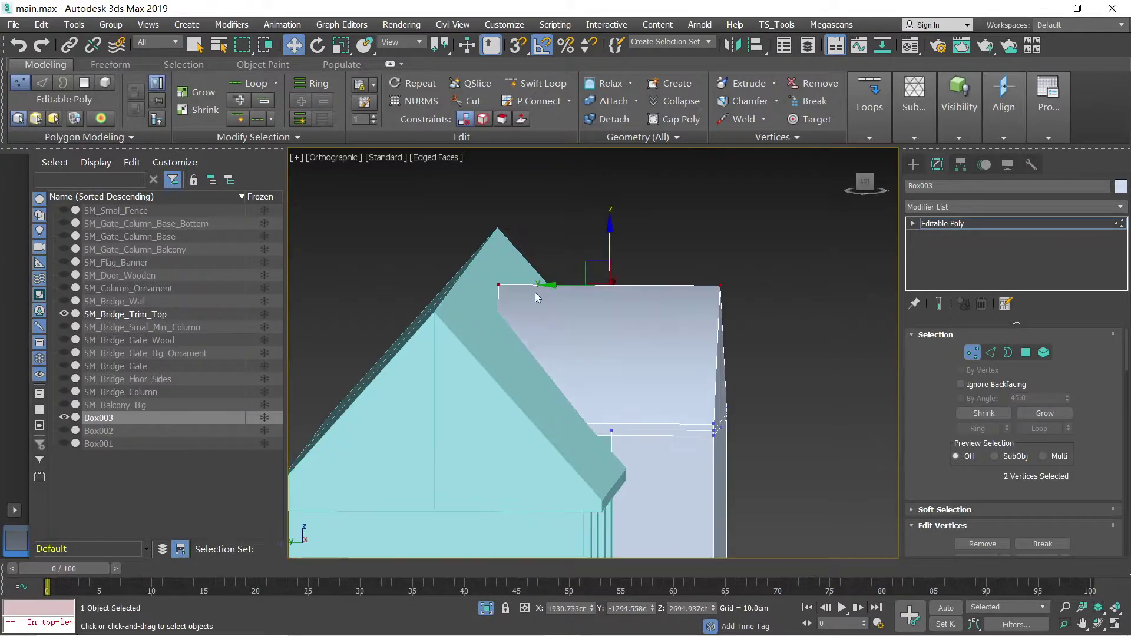
Step: Pull the gable's back faces further along Y into the trim's roof, to about -922 cm
{"action": "key", "text": "1"}
{"action": "key", "text": "4"}
{"action": "middle_click_drag", "start_coordinate": [524, 349], "coordinate": [451, 391], "text": "alt"}
{"action": "left_click_drag", "start_coordinate": [434, 400], "coordinate": [407, 403]}
Step: Pull the lower box's back face along Y to about -922 cm, snapping it to the gable's back vertices
{"action": "middle_click_drag", "start_coordinate": [618, 318], "coordinate": [594, 337], "text": "alt"}
{"action": "scroll", "coordinate": [593, 338], "scroll_direction": "down", "scroll_amount": 3}
{"action": "scroll", "coordinate": [602, 338], "scroll_direction": "up", "scroll_amount": 4}
{"action": "left_click", "coordinate": [596, 330]}
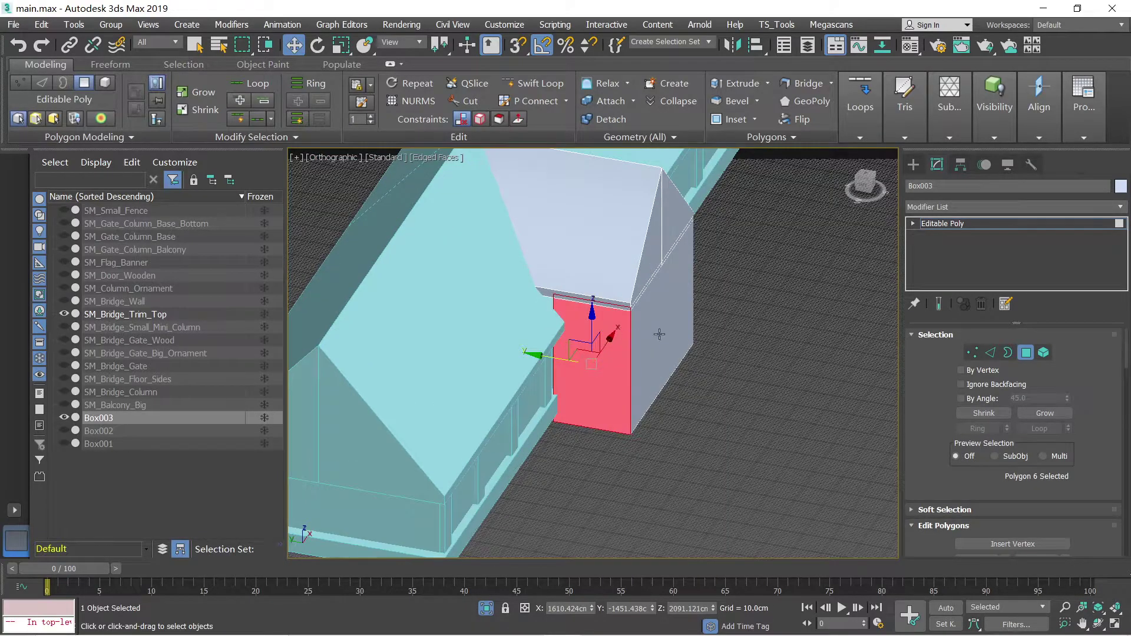
{"action": "key", "text": "5"}
{"action": "left_click", "coordinate": [1025, 353]}
{"action": "middle_click_drag", "start_coordinate": [689, 415], "coordinate": [741, 432], "text": "alt"}
{"action": "key", "text": "F3"}
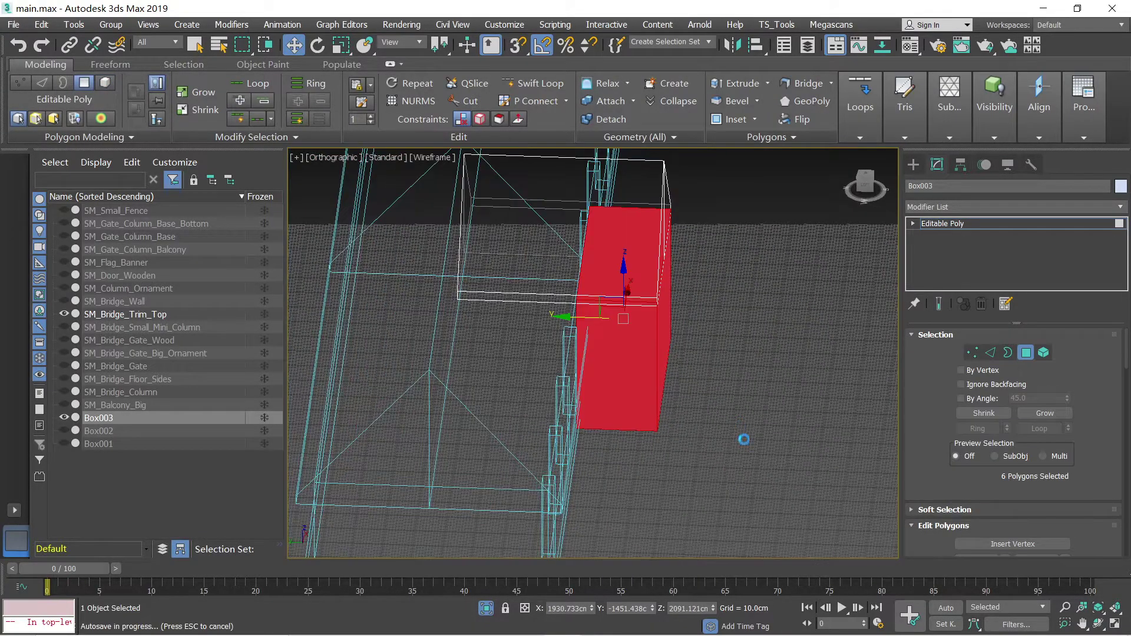
{"action": "left_click", "coordinate": [583, 325]}
{"action": "key", "text": "F3"}
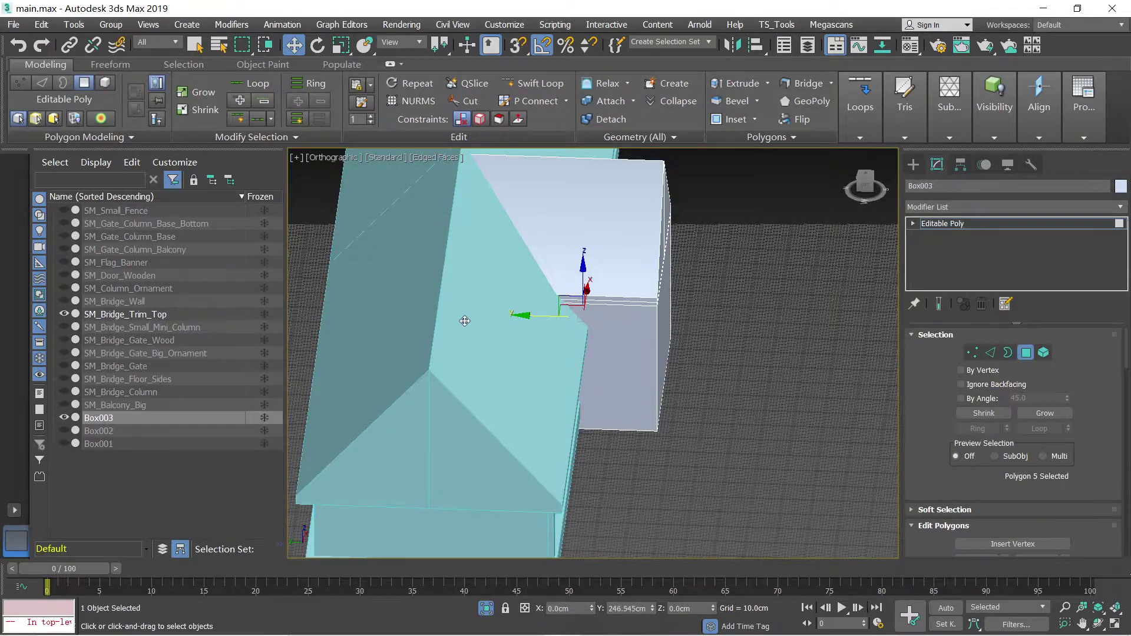
{"action": "key", "text": "F3"}
{"action": "left_click_drag", "start_coordinate": [459, 291], "coordinate": [458, 291]}
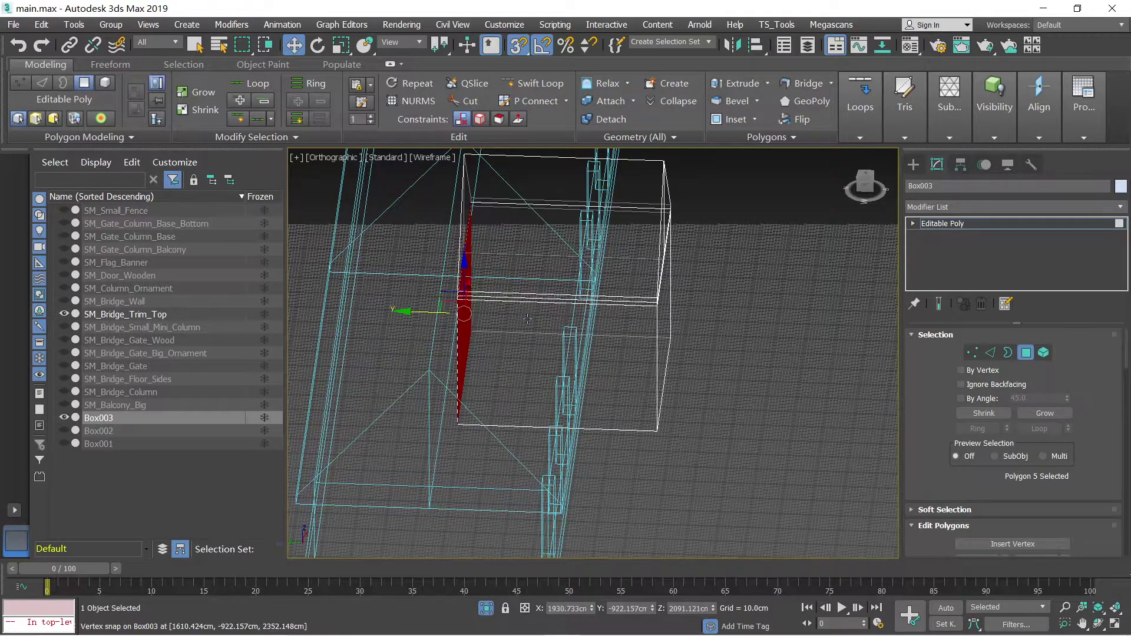
{"action": "scroll", "coordinate": [538, 325], "scroll_direction": "down", "scroll_amount": 3}
{"action": "key", "text": "4"}
{"action": "key", "text": "F3"}
{"action": "mouse_move", "coordinate": [577, 361]}
{"action": "middle_mouse_down", "text": "alt"}
{"action": "mouse_move", "coordinate": [521, 339]}
{"action": "mouse_move", "coordinate": [518, 348]}
{"action": "middle_mouse_up", "text": "alt"}
{"action": "scroll", "coordinate": [569, 295], "scroll_direction": "up", "scroll_amount": 4}
{"action": "scroll", "coordinate": [580, 291], "scroll_direction": "down", "scroll_amount": 3}
{"action": "left_click", "coordinate": [953, 186]}
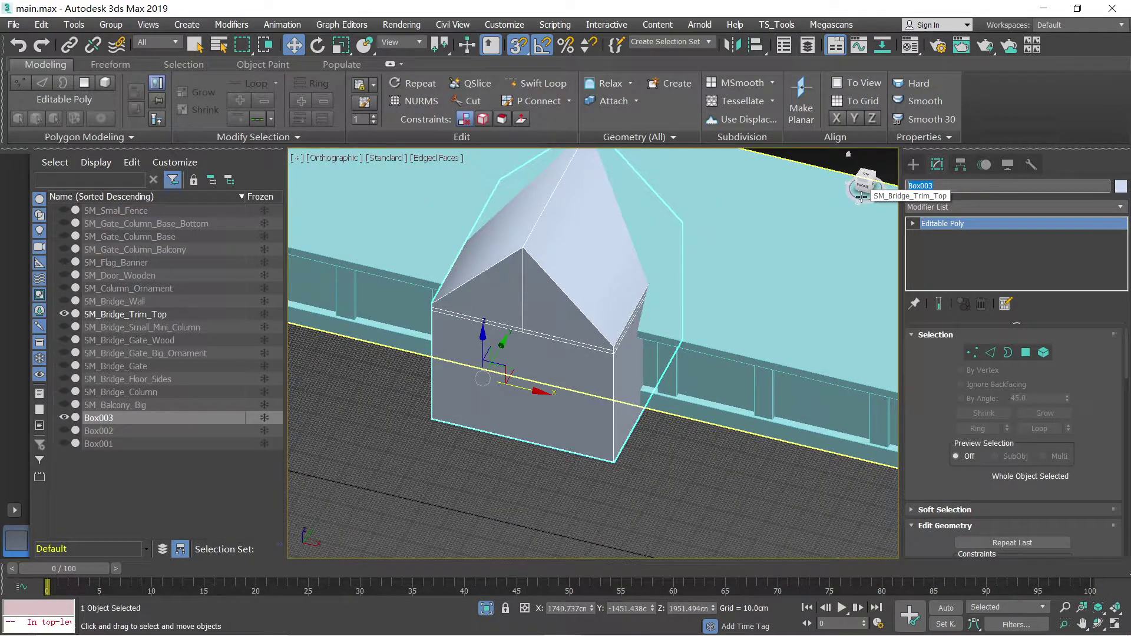
{"action": "middle_click_drag", "start_coordinate": [578, 377], "coordinate": [612, 342], "text": "alt"}
{"action": "scroll", "coordinate": [592, 358], "scroll_direction": "down", "scroll_amount": 5}
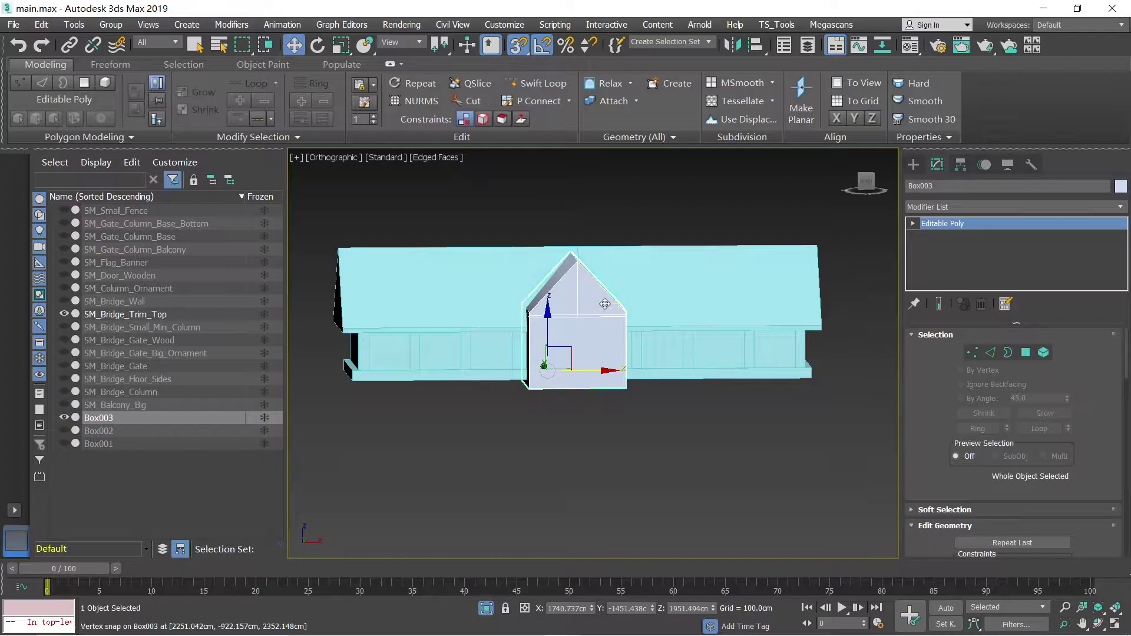
Step: Lower the gable's base vertices together with the box's top vertices to about 2215 cm in Z
{"action": "scroll", "coordinate": [612, 342], "scroll_direction": "up", "scroll_amount": 3}
{"action": "key", "text": "1"}
{"action": "key", "text": "F4"}
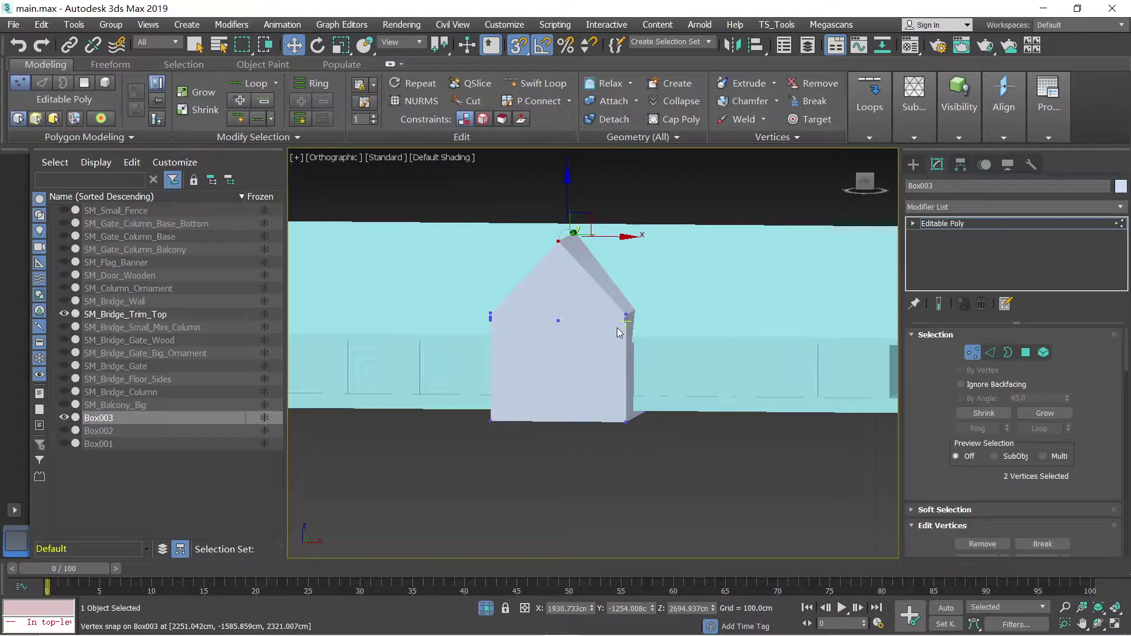
{"action": "key", "text": "F3"}
{"action": "middle_click_drag", "start_coordinate": [616, 328], "coordinate": [625, 327], "text": "alt"}
{"action": "left_click_drag", "start_coordinate": [661, 337], "coordinate": [413, 272]}
{"action": "key", "text": "F3"}
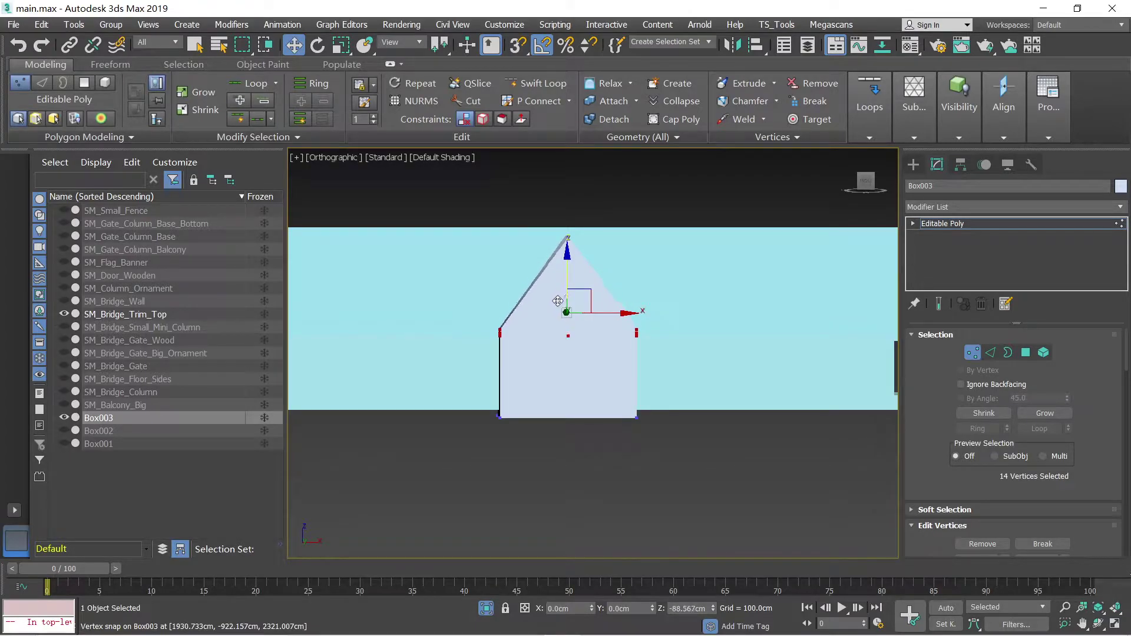
{"action": "left_click_drag", "start_coordinate": [557, 307], "coordinate": [556, 308]}
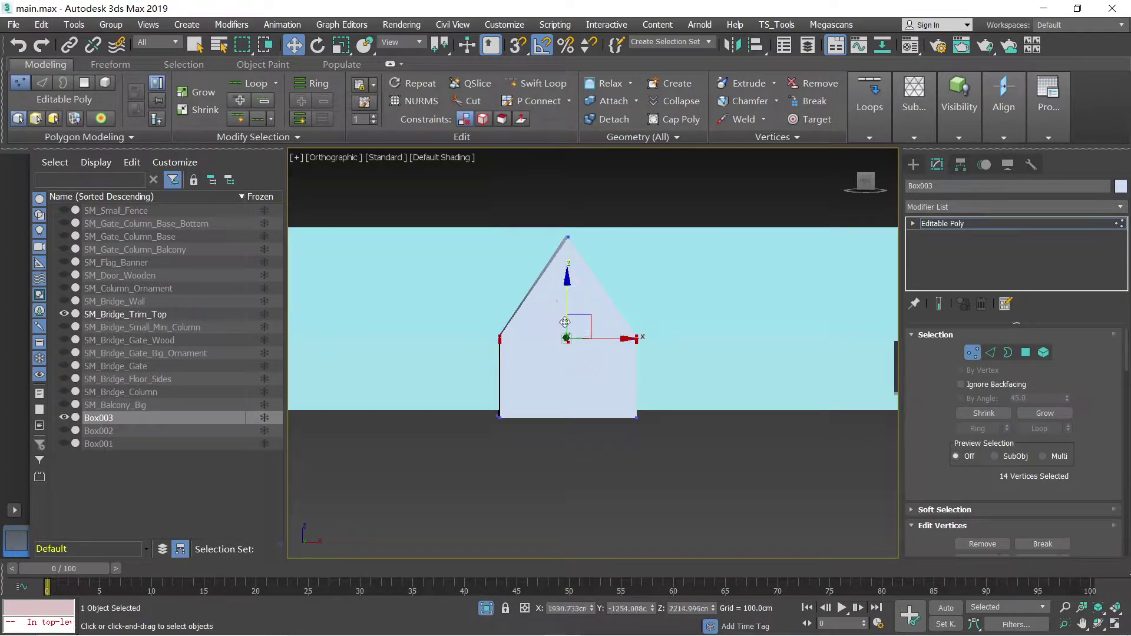
Step: Scale the lower box element uniformly to about 87% so the gable roof overhangs it
{"action": "key", "text": "5"}
{"action": "left_click", "coordinate": [582, 385]}
{"action": "middle_click_drag", "start_coordinate": [581, 385], "coordinate": [572, 374], "text": "alt"}
{"action": "key", "text": "r"}
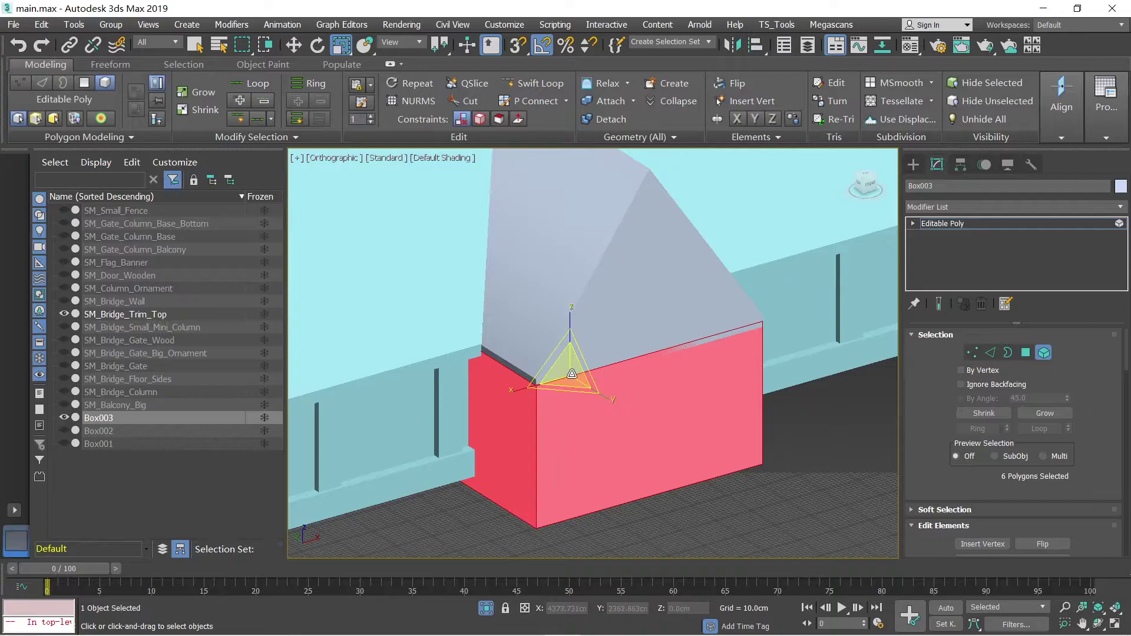
{"action": "left_click_drag", "start_coordinate": [571, 374], "coordinate": [569, 382]}
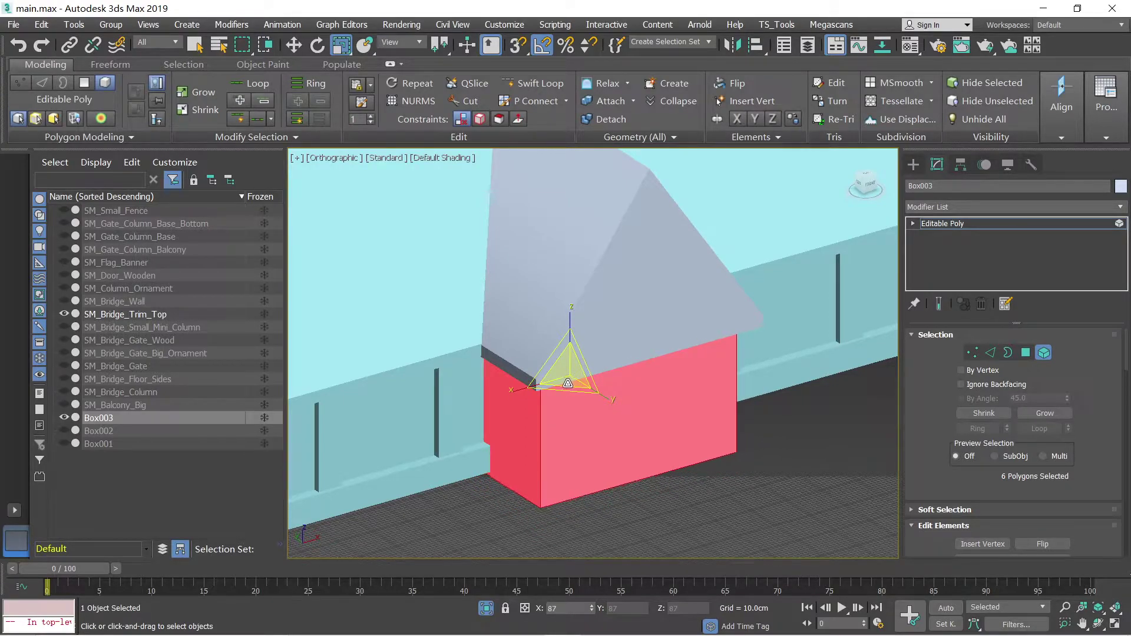
Step: Raise the scaled box element to about 2052 cm in Z so it meets the underside of the gable
{"action": "middle_click_drag", "start_coordinate": [569, 382], "coordinate": [570, 317], "text": "alt"}
{"action": "key", "text": "w"}
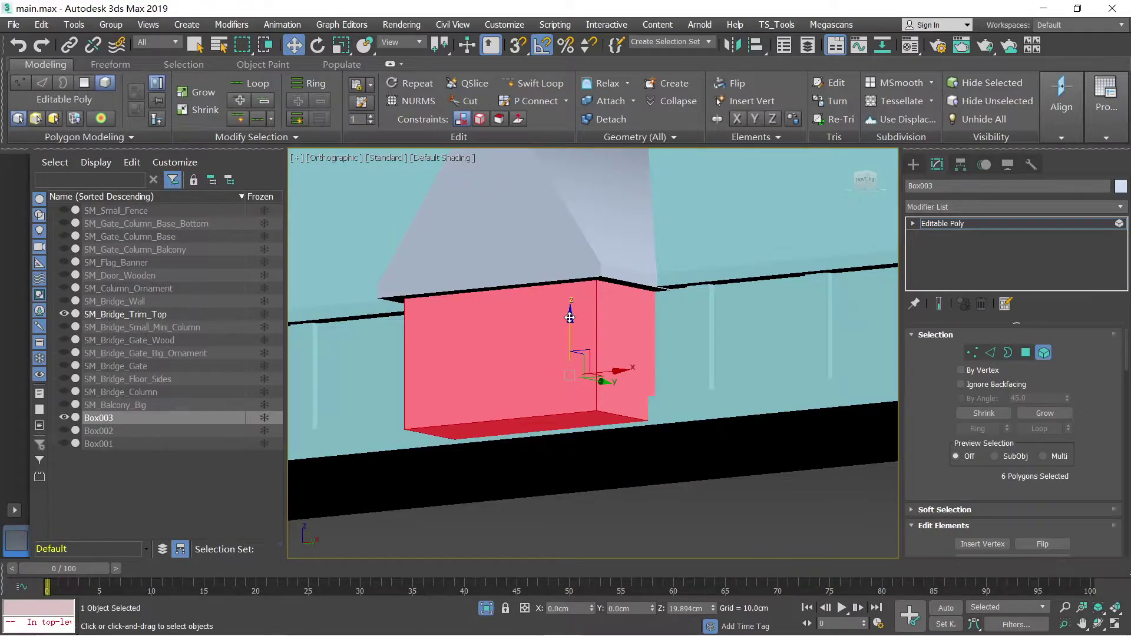
{"action": "left_click_drag", "start_coordinate": [569, 317], "coordinate": [570, 318]}
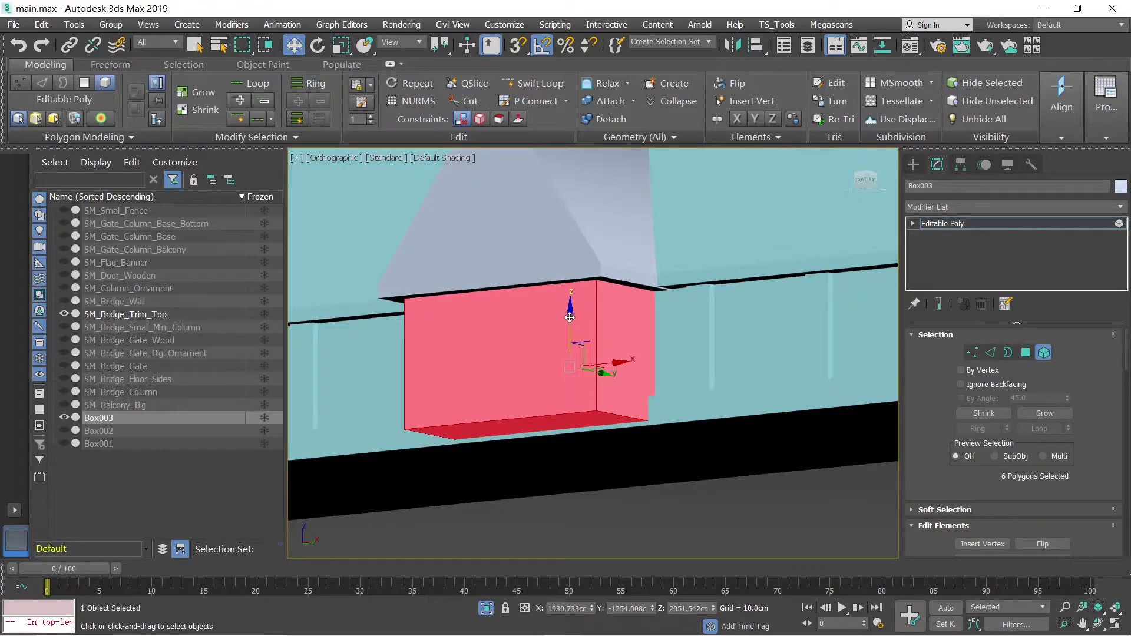
{"action": "key", "text": "r"}
{"action": "middle_click_drag", "start_coordinate": [572, 324], "coordinate": [569, 277], "text": "alt"}
{"action": "key", "text": "w"}
Step: Rename the gabled box object as SM_Roof_Top_Balcony_Front
{"action": "key", "text": "4"}
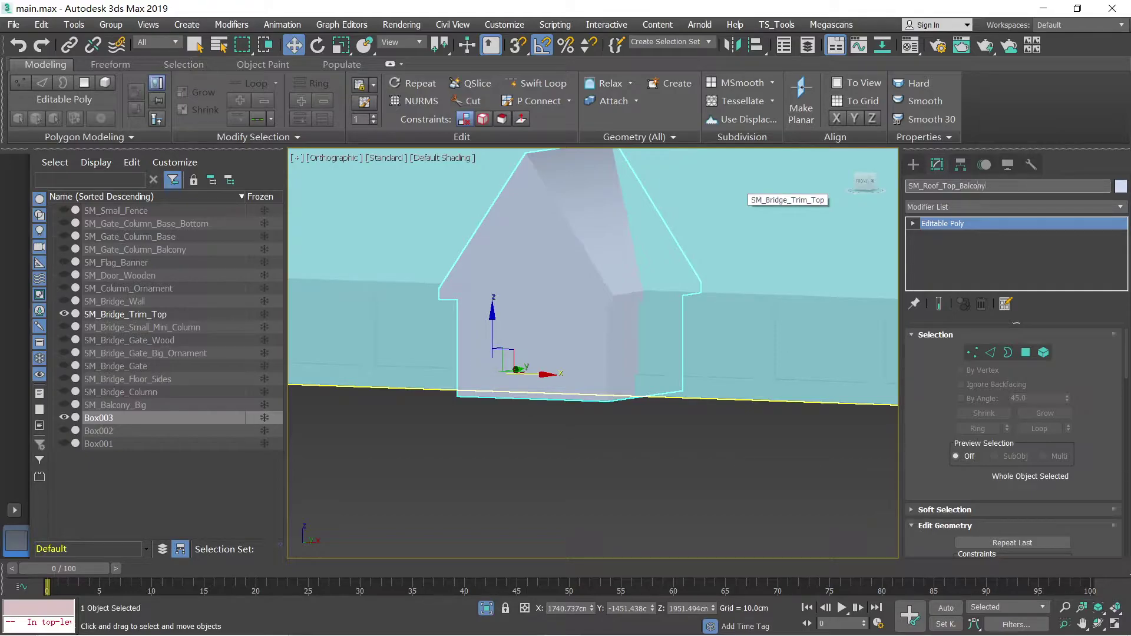
{"action": "type", "text": "ront"}
{"action": "key", "text": "Return"}
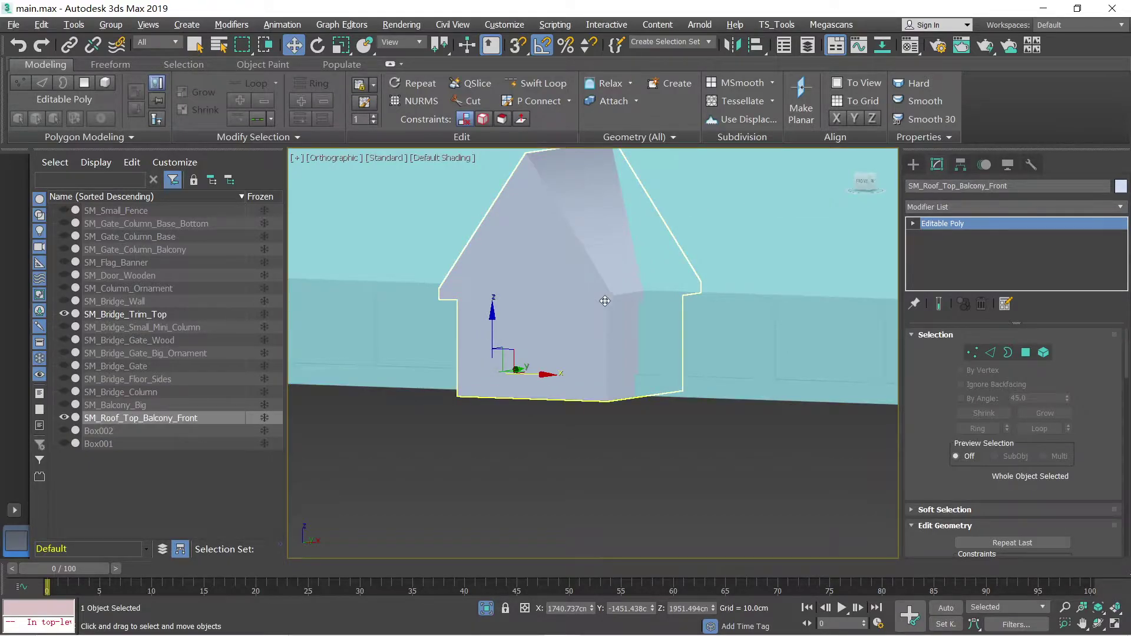
Step: Export the selected roof balcony as SM_Roof_Top_Balcony_Front.fbx to the Unreal project's content folder with the UE4 FBX Exporter
{"action": "middle_click_drag", "start_coordinate": [587, 289], "coordinate": [631, 297], "text": "alt"}
{"action": "key", "text": "F4"}
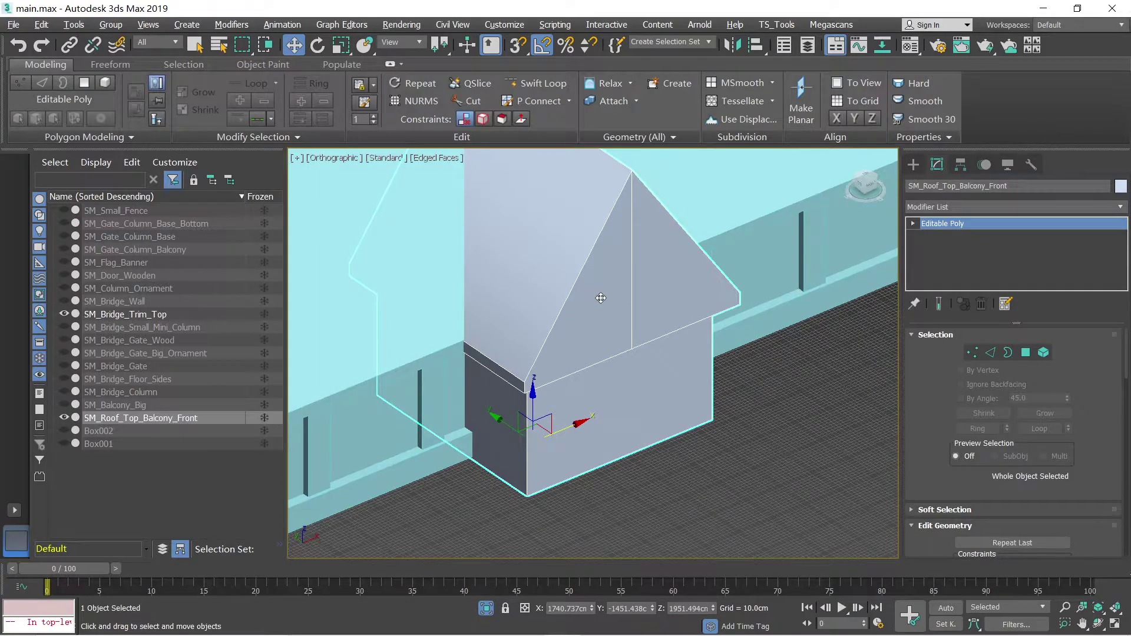
{"action": "left_click", "coordinate": [776, 25]}
{"action": "left_click", "coordinate": [807, 45]}
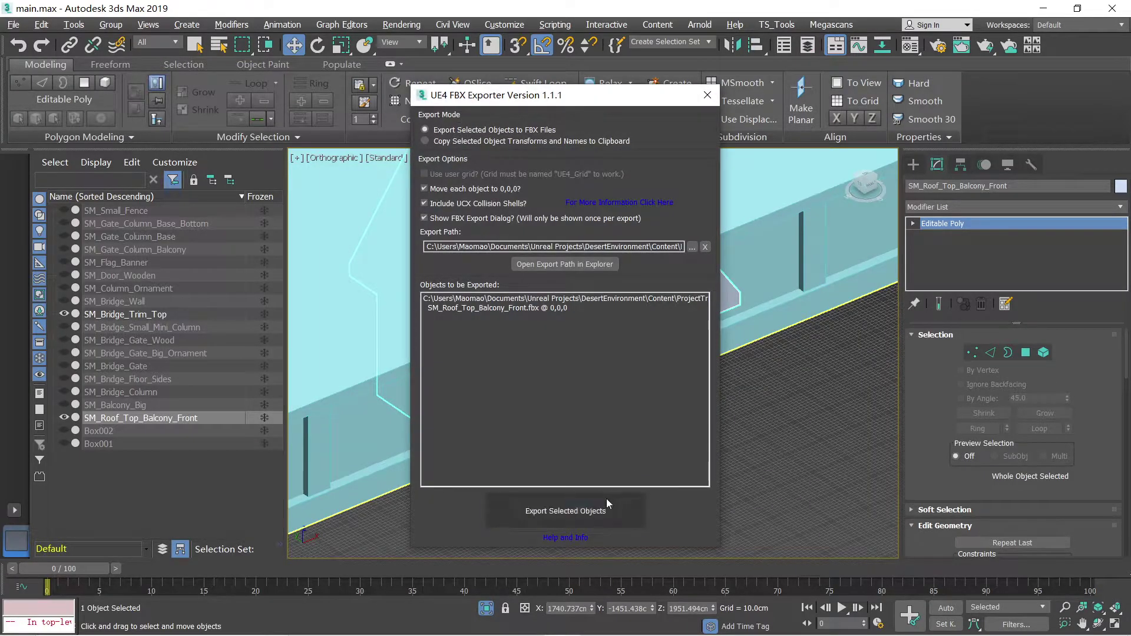
{"action": "left_click", "coordinate": [607, 501]}
{"action": "left_click", "coordinate": [641, 463]}
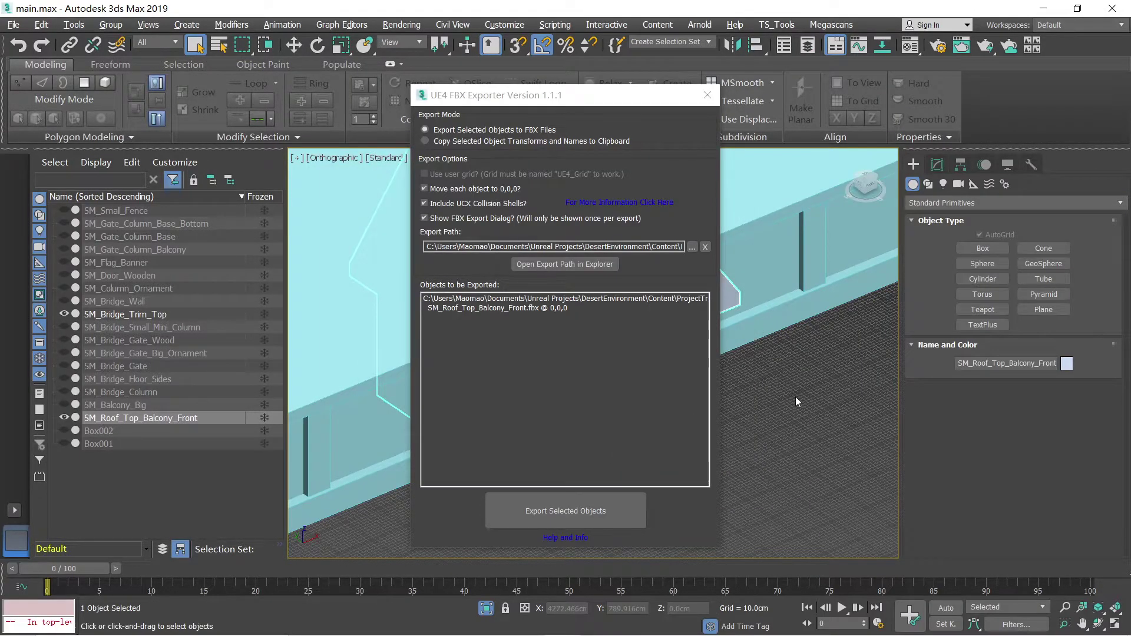
Step: Switch to the Unreal Editor to view the castle gate during the roof balcony import, and return to 3ds Max
{"action": "key", "text": "alt+Tab"}
{"action": "left_click_drag", "start_coordinate": [652, 404], "coordinate": [565, 413], "text": "alt"}
{"action": "right_click_drag", "start_coordinate": [642, 435], "coordinate": [573, 441]}
{"action": "left_click", "coordinate": [643, 543]}
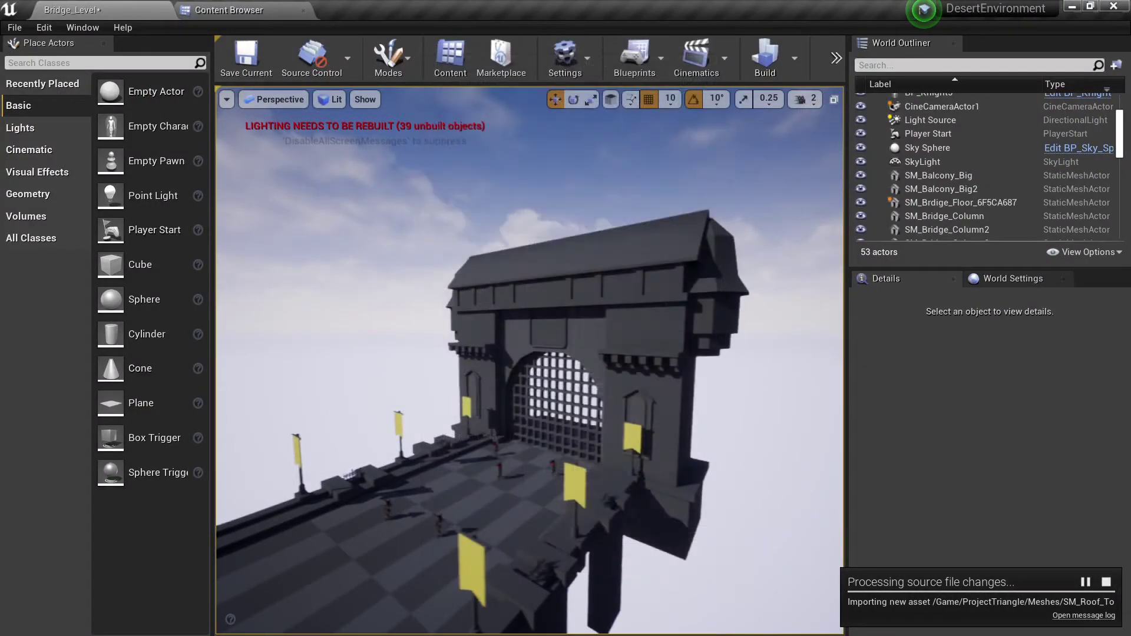
{"action": "key", "text": "alt+Tab"}
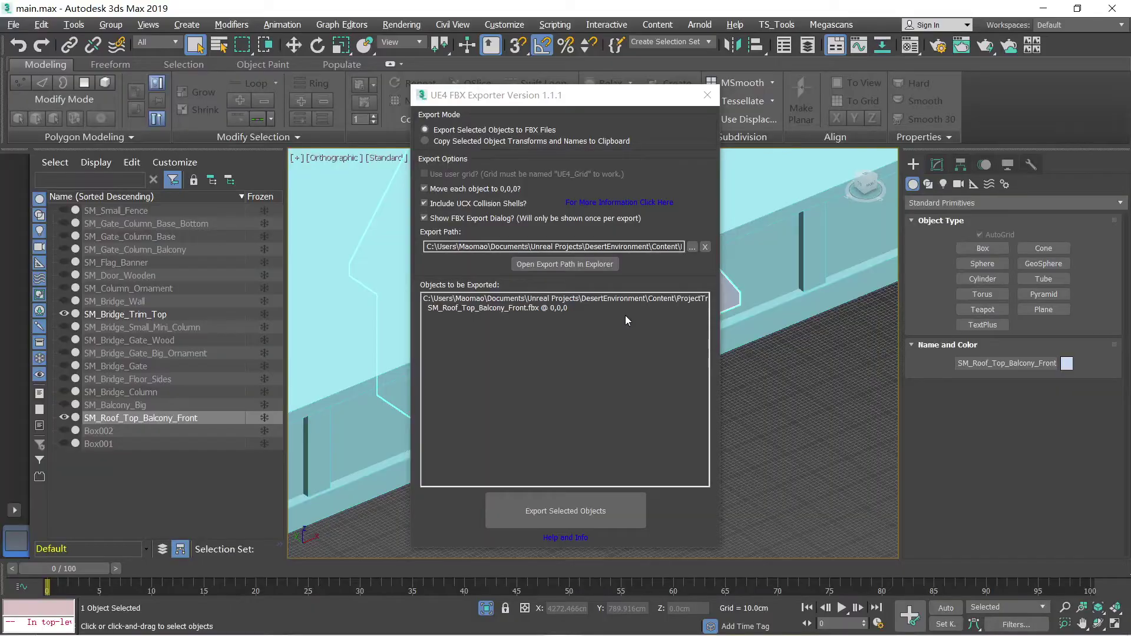
Step: Export SM_Bridge_Trim_Top with the UE4 FBX Exporter, replacing the existing SM_Bridge_Trim_Top.fbx in the Unreal project
{"action": "left_click", "coordinate": [721, 85]}
{"action": "left_click", "coordinate": [770, 26]}
{"action": "left_click", "coordinate": [785, 49]}
{"action": "left_click", "coordinate": [616, 508]}
{"action": "left_click", "coordinate": [641, 398]}
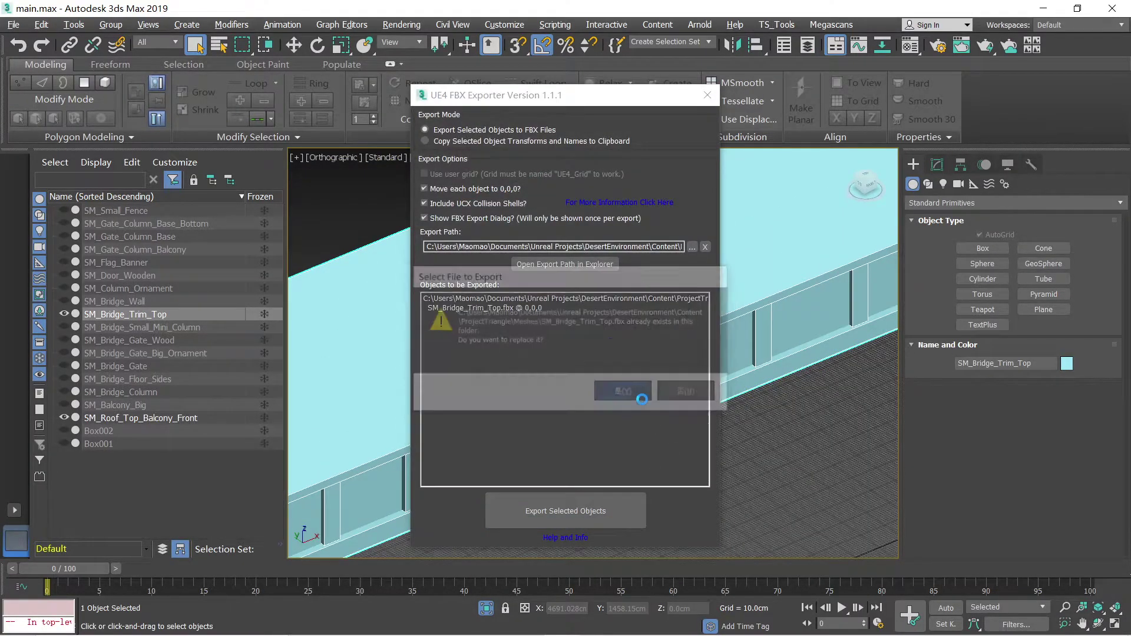
{"action": "left_click", "coordinate": [652, 463]}
Step: Place SM_Roof_Top_Balcony_Front in the Unreal level near the gate at about 370, -30, 1790, and close the exporter in 3ds Max
{"action": "key", "text": "alt+Tab"}
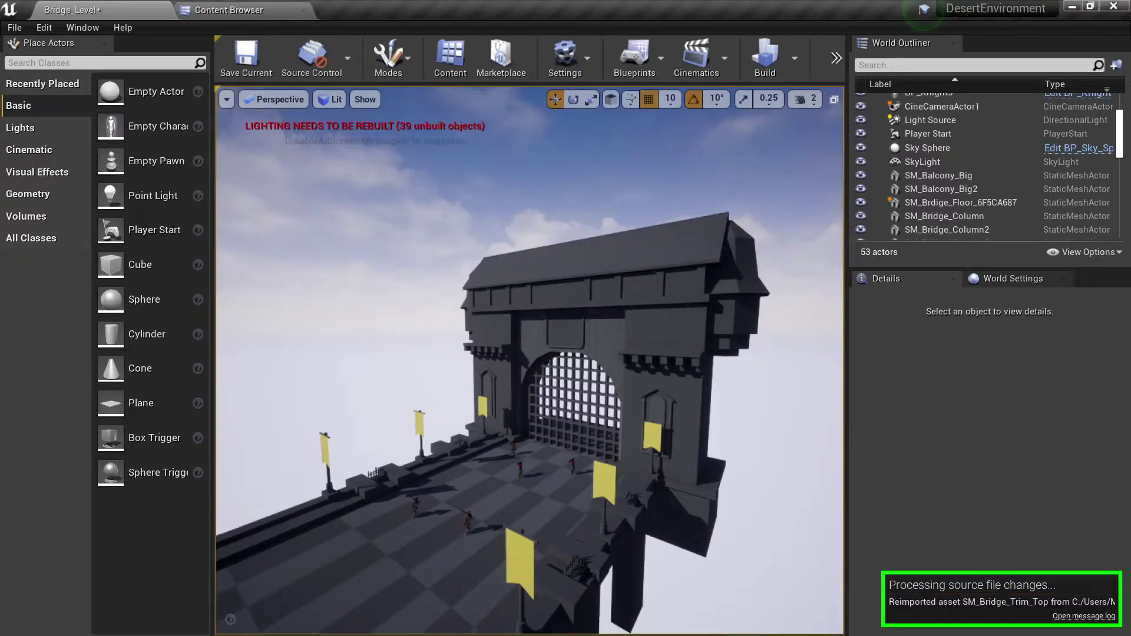
{"action": "right_click_drag", "start_coordinate": [529, 361], "coordinate": [513, 345]}
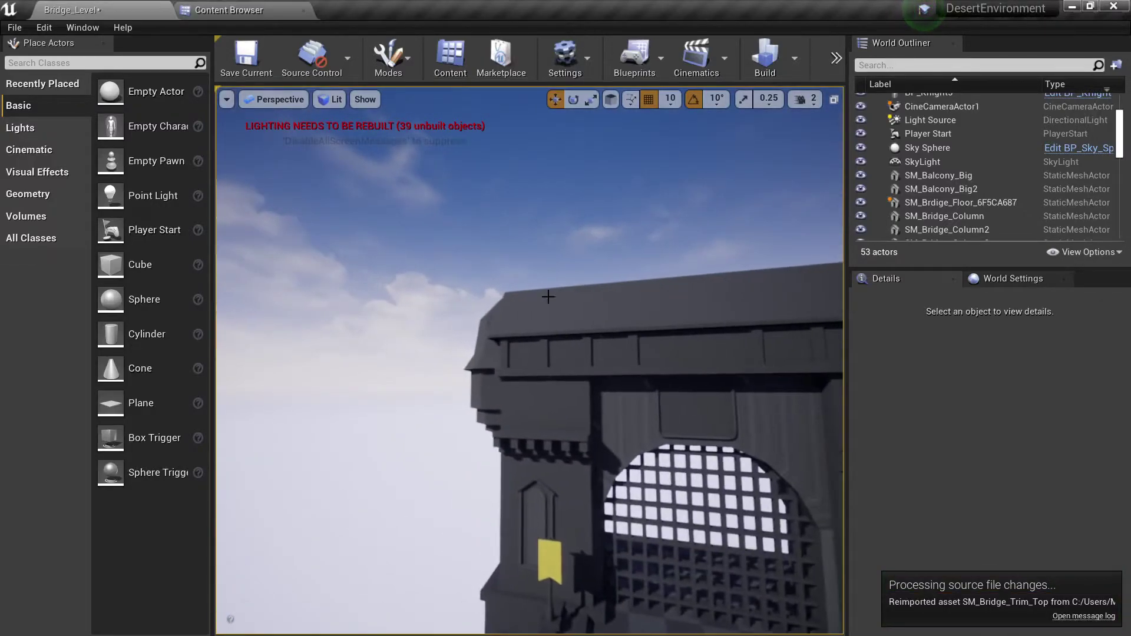
{"action": "left_click", "coordinate": [242, 10]}
{"action": "left_click", "coordinate": [1100, 115]}
{"action": "left_click_drag", "start_coordinate": [1100, 115], "coordinate": [735, 337]}
{"action": "right_click_drag", "start_coordinate": [734, 337], "coordinate": [695, 383]}
{"action": "right_click_drag", "start_coordinate": [518, 277], "coordinate": [530, 280]}
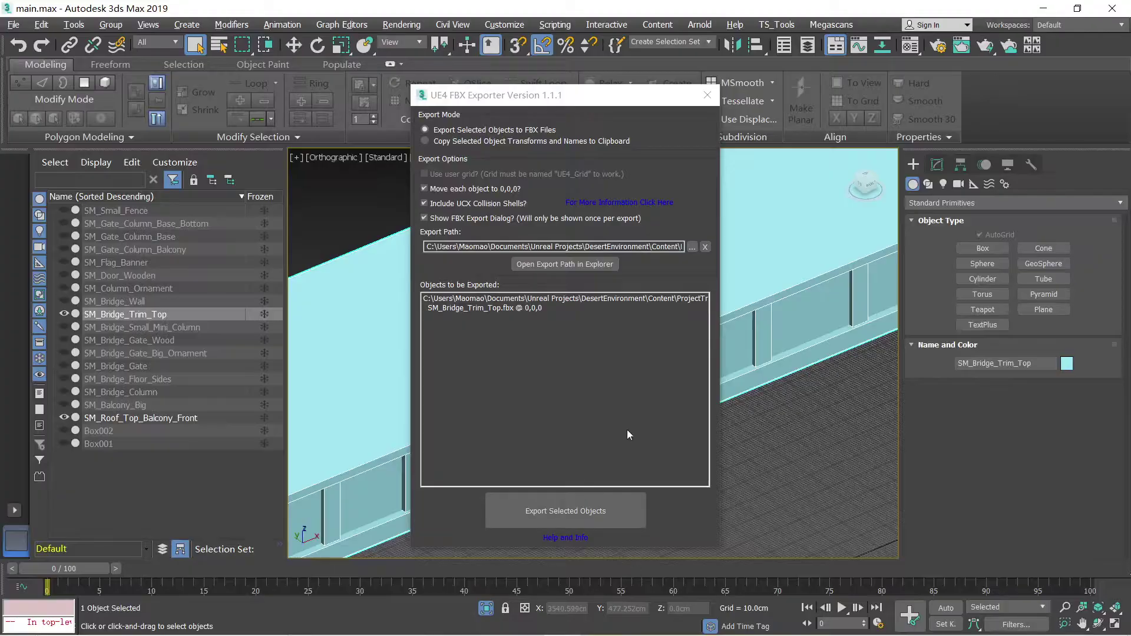
{"action": "left_click", "coordinate": [712, 85]}
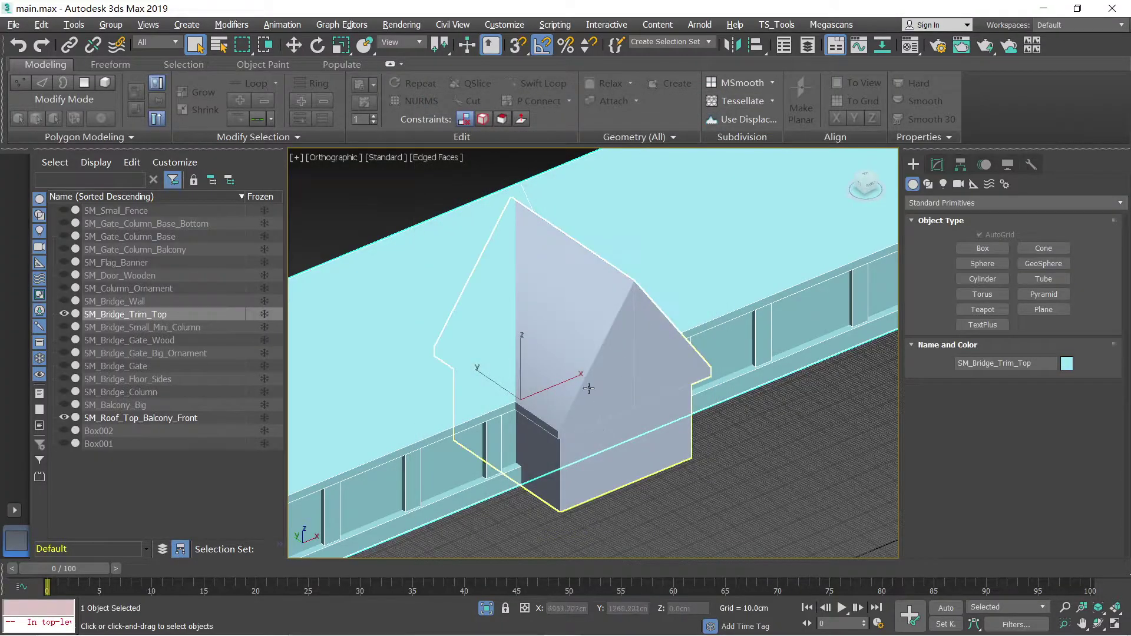
{"action": "key", "text": "w"}
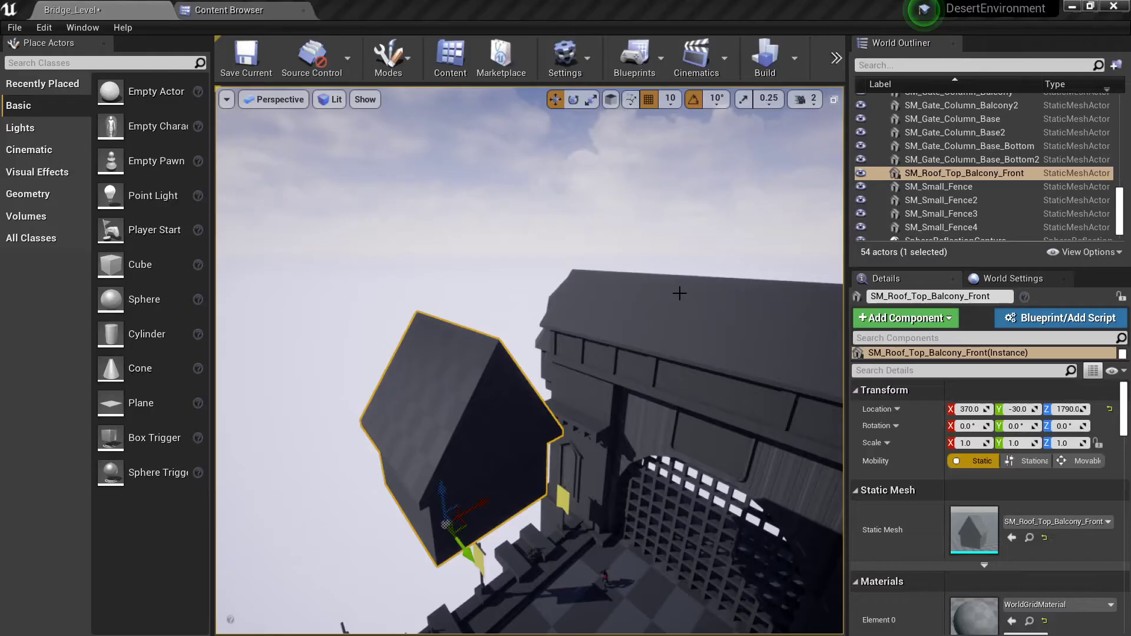
Step: Set the roof balcony mesh's pivot to its bottom with the Edit Pivot tool in the Unreal Editor's Modeling mode and accept it
{"action": "left_click", "coordinate": [388, 56]}
{"action": "left_click", "coordinate": [416, 184]}
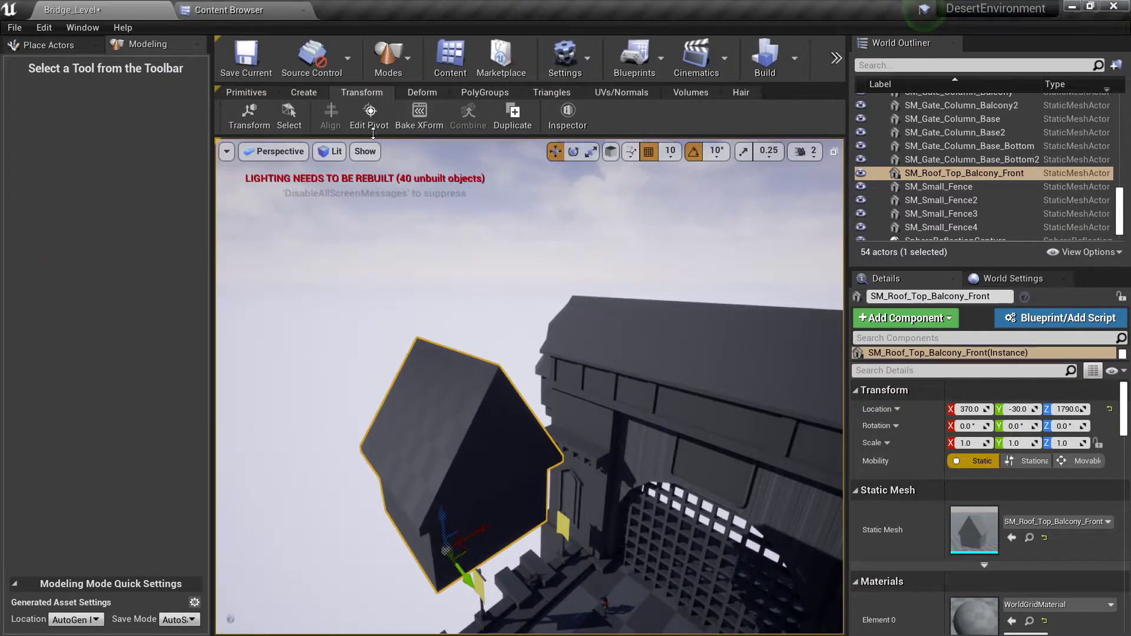
{"action": "left_click", "coordinate": [370, 118]}
{"action": "left_click", "coordinate": [34, 292]}
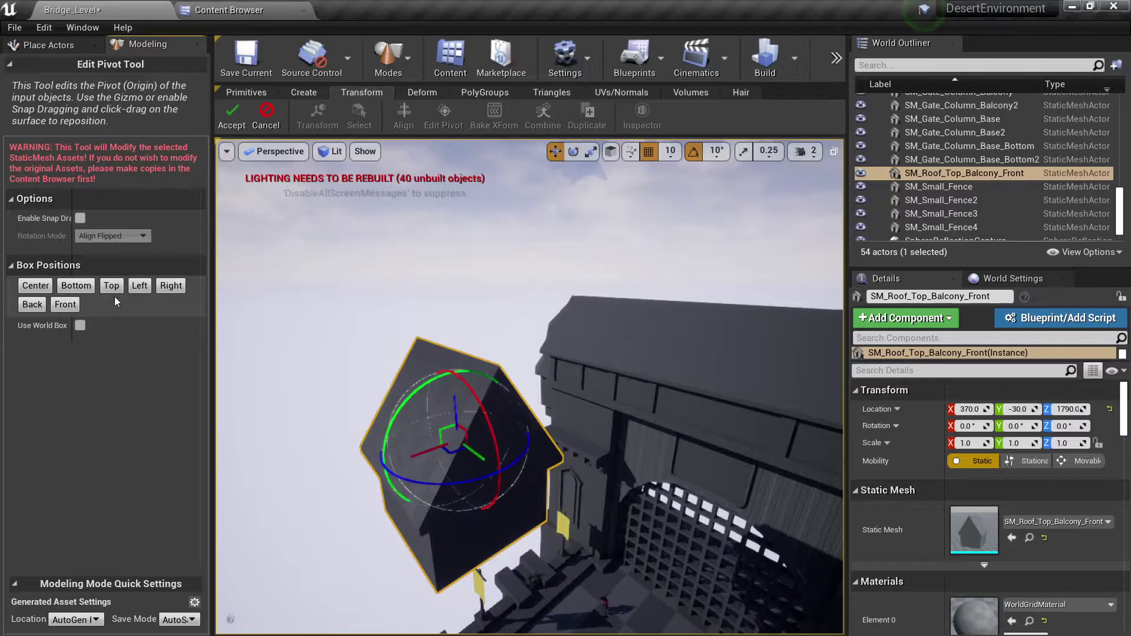
{"action": "left_click", "coordinate": [78, 288]}
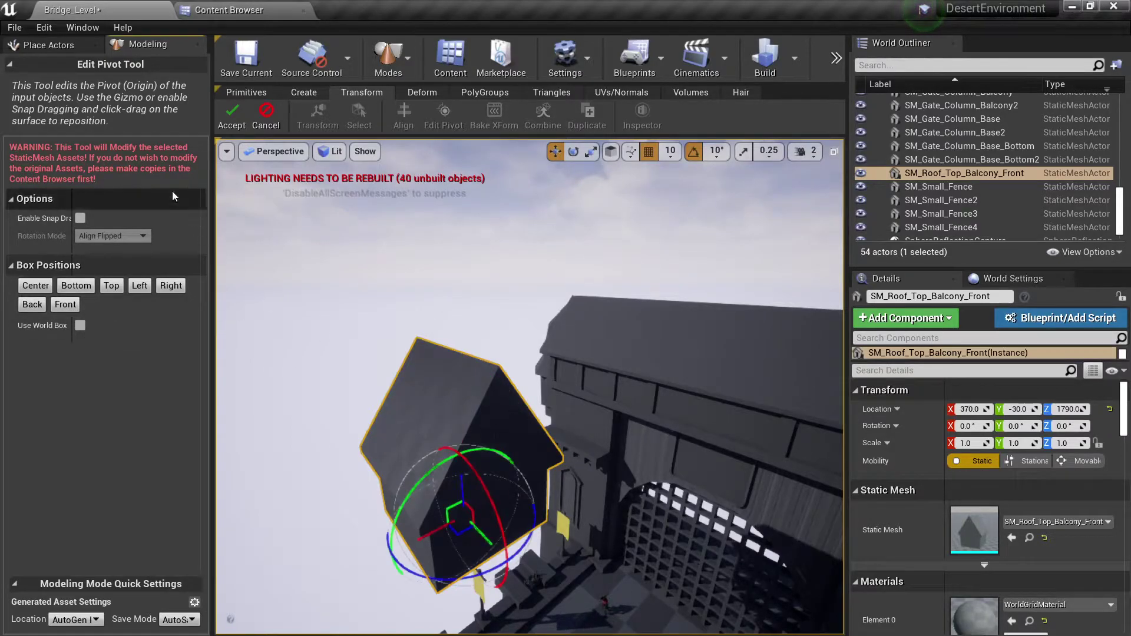
{"action": "left_click", "coordinate": [232, 118]}
Step: Move the roof balcony to the front of the gate and rotate it 90° about Z
{"action": "left_click_drag", "start_coordinate": [486, 517], "coordinate": [765, 437]}
{"action": "key", "text": "e"}
{"action": "key", "text": "w"}
{"action": "mouse_move", "coordinate": [562, 414]}
{"action": "left_mouse_down"}
{"action": "mouse_move", "coordinate": [580, 420]}
{"action": "mouse_move", "coordinate": [565, 413]}
{"action": "left_mouse_up"}
{"action": "key", "text": "alt+Tab"}
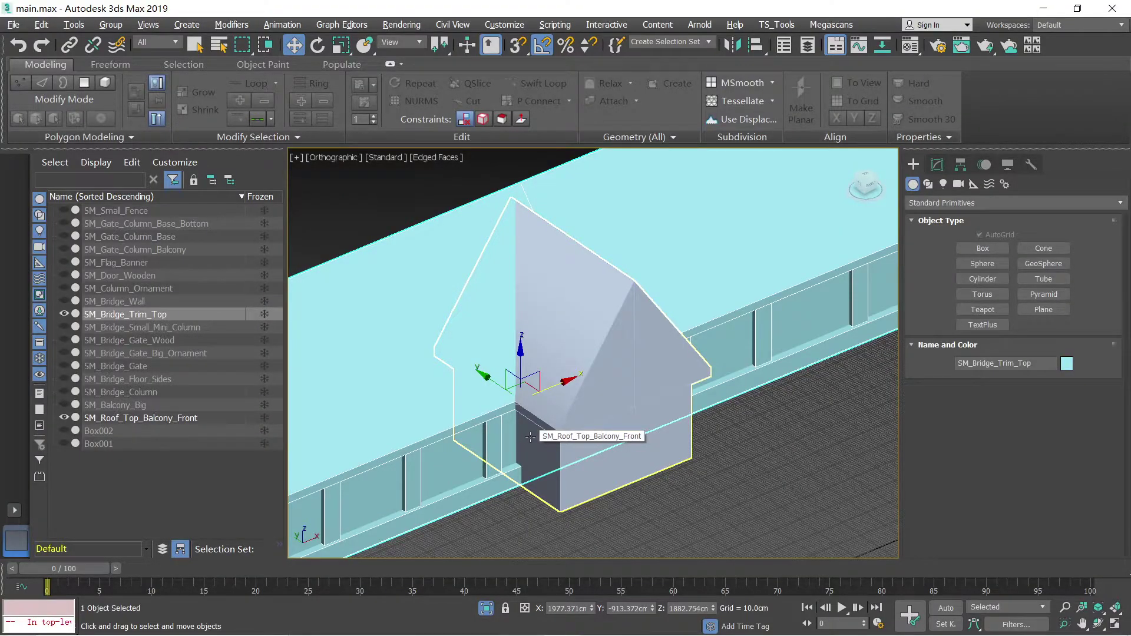
{"action": "key", "text": "alt+Tab"}
Step: Push the balcony into the gate roof at about X 2190, Y 212.6, Z 1756 and deselect it
{"action": "right_click_drag", "start_coordinate": [578, 434], "coordinate": [579, 435]}
{"action": "left_click_drag", "start_coordinate": [578, 434], "coordinate": [596, 439]}
{"action": "right_click_drag", "start_coordinate": [596, 440], "coordinate": [498, 433]}
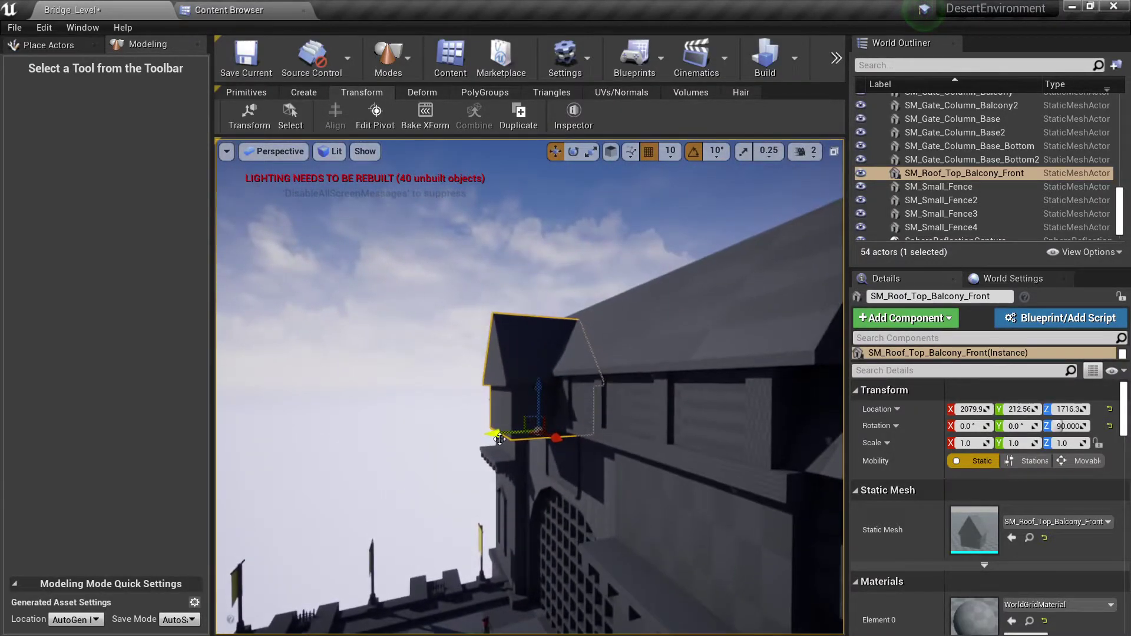
{"action": "left_click_drag", "start_coordinate": [498, 433], "coordinate": [511, 435]}
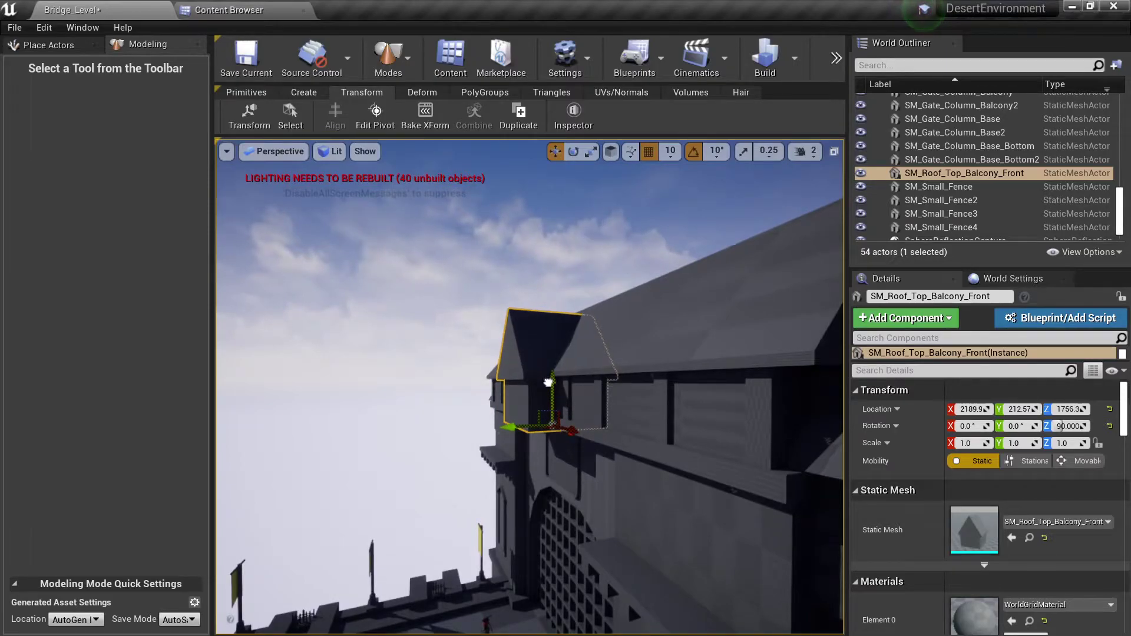
{"action": "key", "text": "Escape"}
{"action": "right_click_drag", "start_coordinate": [568, 409], "coordinate": [561, 435]}
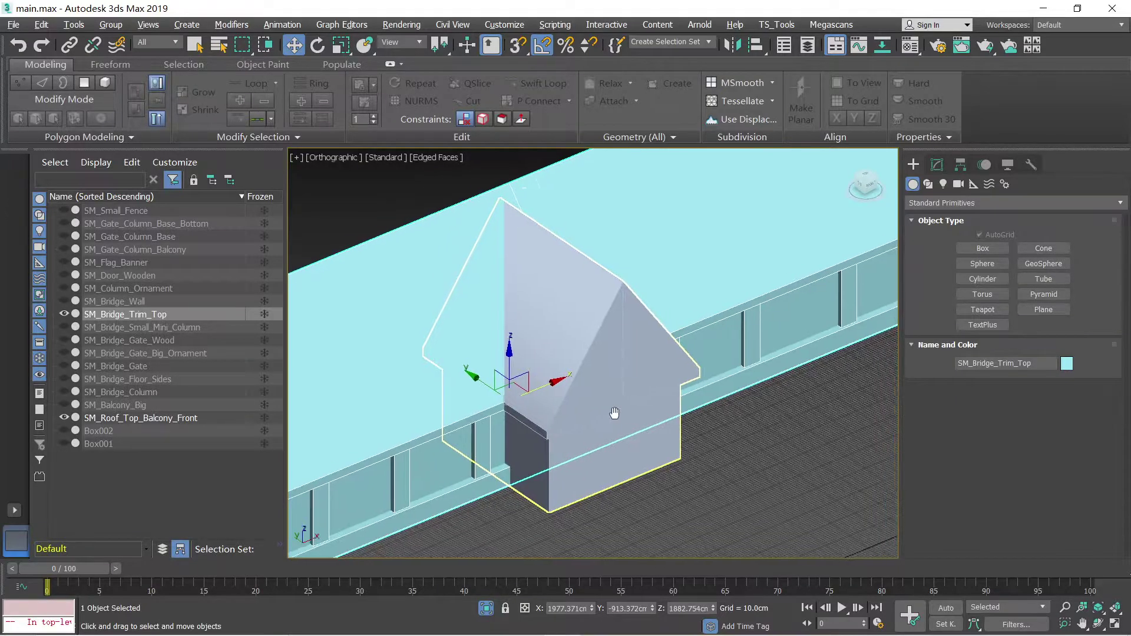
Step: In 3ds Max, lower the top vertices of SM_Roof_Top_Balcony_Front's lower box to form a thin base slab
{"action": "left_click", "coordinate": [612, 412]}
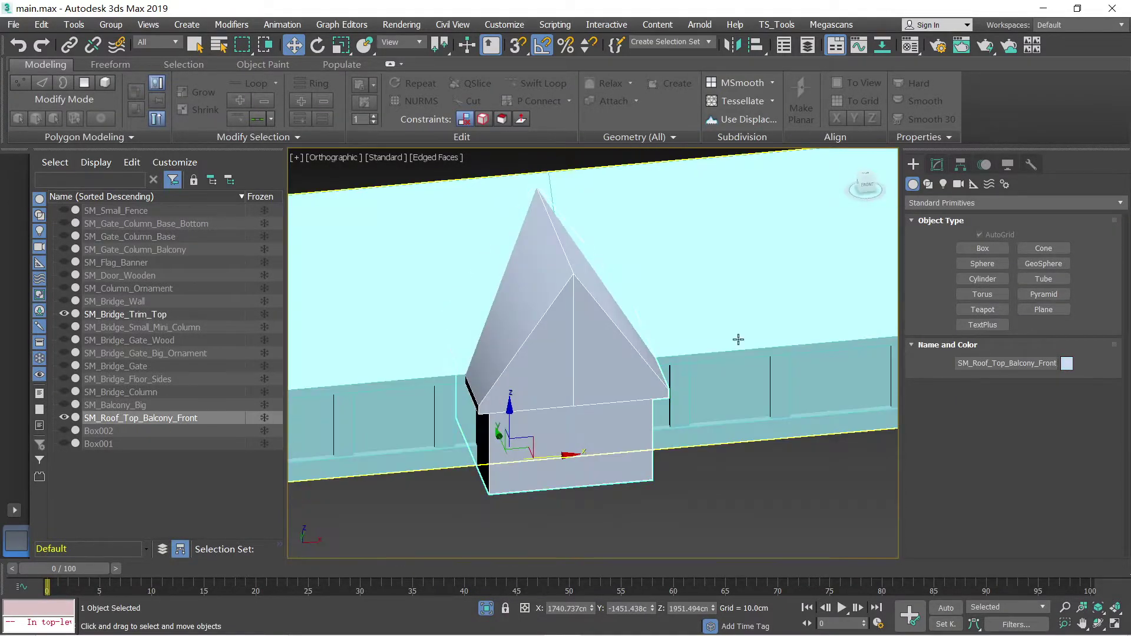
{"action": "left_click", "coordinate": [937, 165]}
{"action": "middle_click_drag", "start_coordinate": [614, 365], "coordinate": [646, 351], "text": "alt"}
{"action": "middle_click_drag", "start_coordinate": [589, 420], "coordinate": [606, 386]}
{"action": "scroll", "coordinate": [606, 387], "scroll_direction": "up", "scroll_amount": 3}
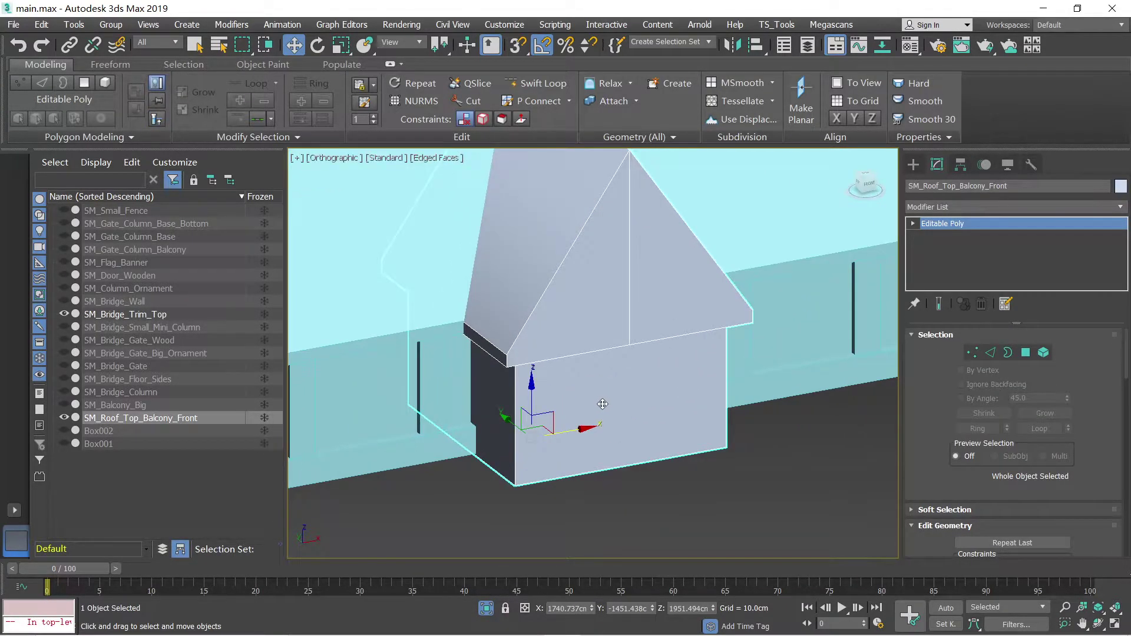
{"action": "key", "text": "5"}
{"action": "left_click", "coordinate": [600, 405]}
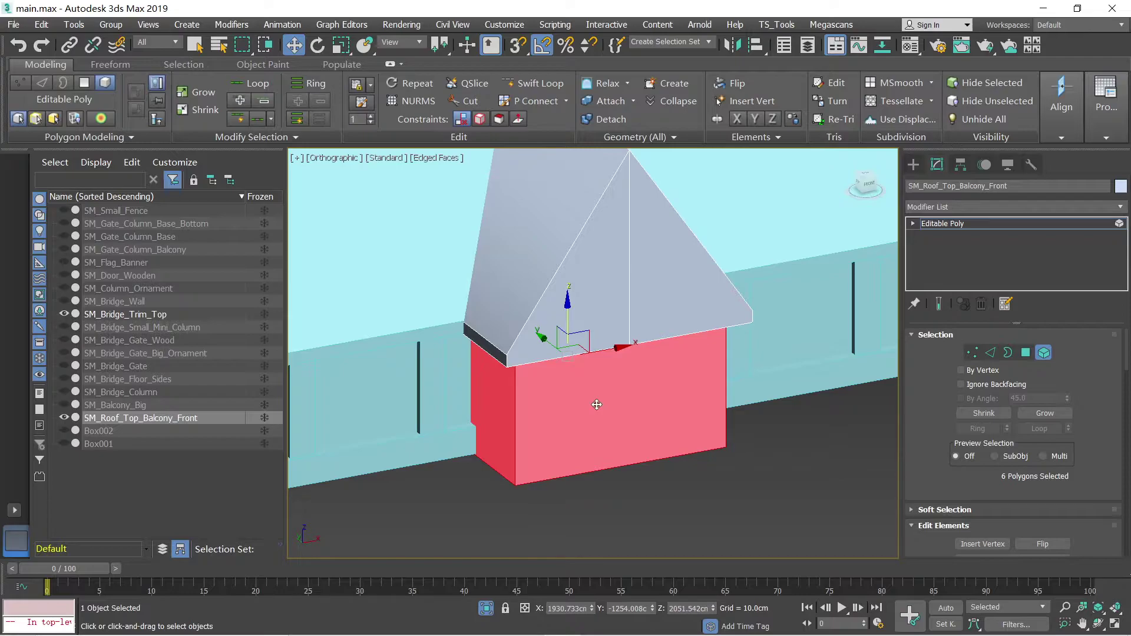
{"action": "left_click", "coordinate": [970, 353]}
{"action": "key", "text": "f"}
{"action": "key", "text": "F3"}
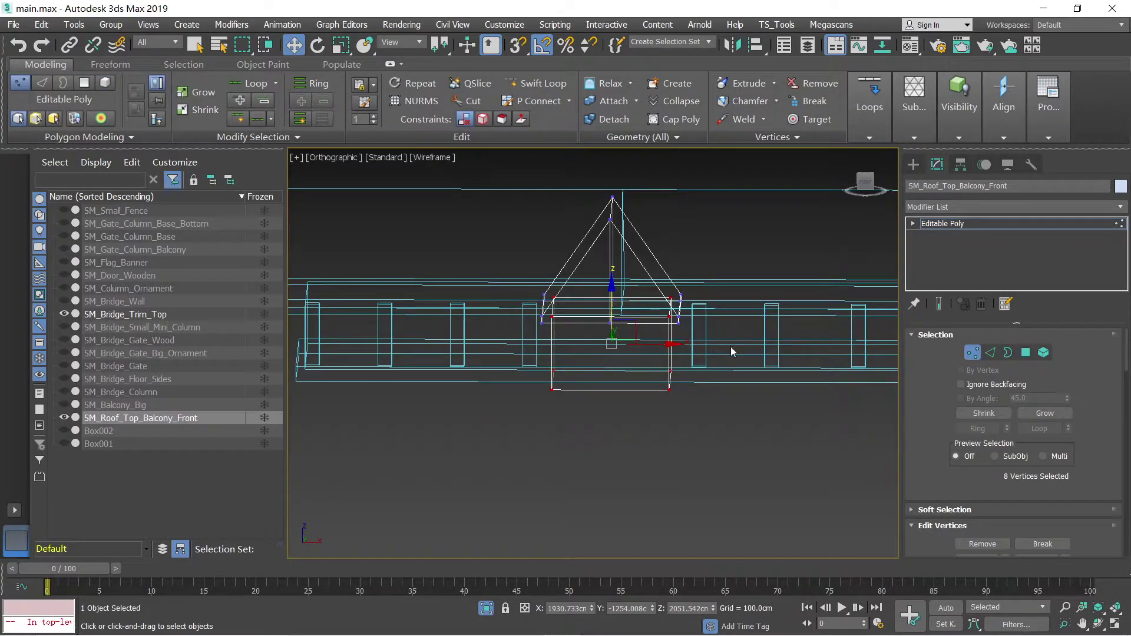
{"action": "key", "text": "F3"}
{"action": "left_click_drag", "start_coordinate": [611, 273], "coordinate": [609, 334]}
{"action": "scroll", "coordinate": [598, 389], "scroll_direction": "up", "scroll_amount": 3}
{"action": "middle_click_drag", "start_coordinate": [598, 389], "coordinate": [635, 389], "text": "alt"}
Step: Clone the base slab element directly above itself within the roof balcony object
{"action": "key", "text": "5"}
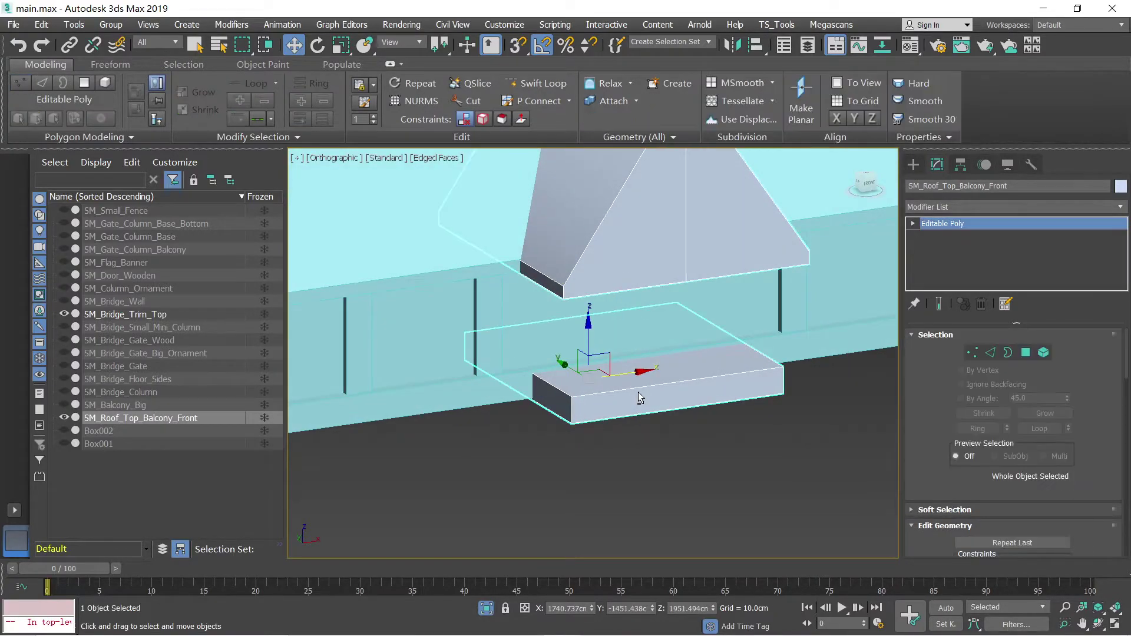
{"action": "left_click", "coordinate": [644, 372]}
{"action": "left_click_drag", "start_coordinate": [626, 317], "coordinate": [626, 288], "text": "shift"}
{"action": "left_click", "coordinate": [641, 344]}
Step: Raise the cloned slab's top polygon to about 2216 cm in Z so the wall box reaches the gable
{"action": "left_click", "coordinate": [1025, 353]}
{"action": "left_click", "coordinate": [688, 344]}
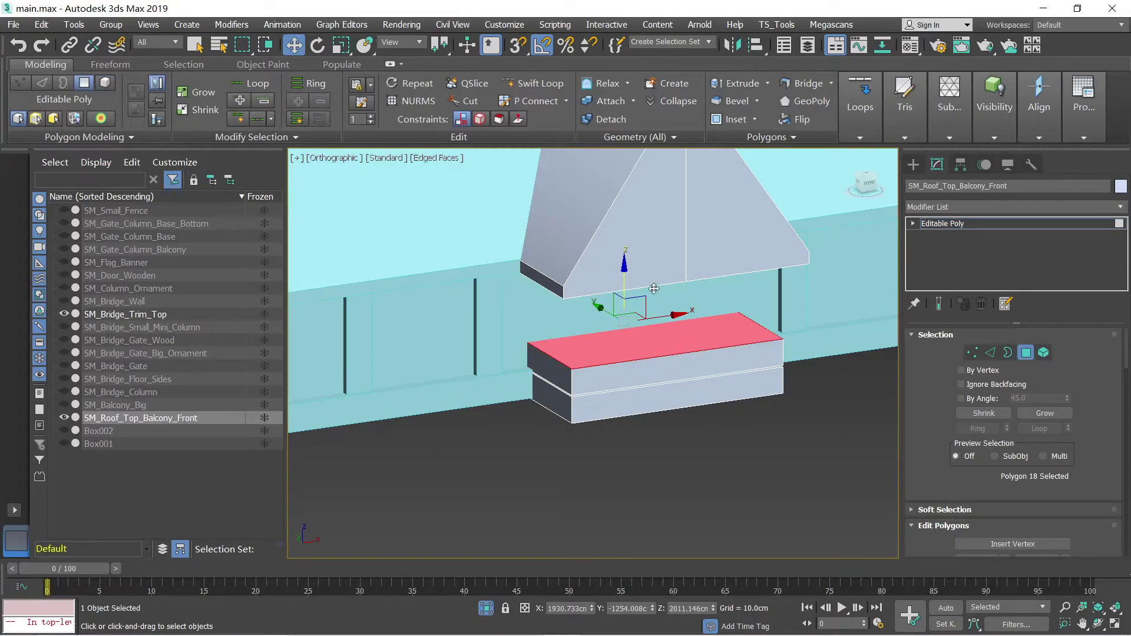
{"action": "left_click_drag", "start_coordinate": [624, 278], "coordinate": [641, 192]}
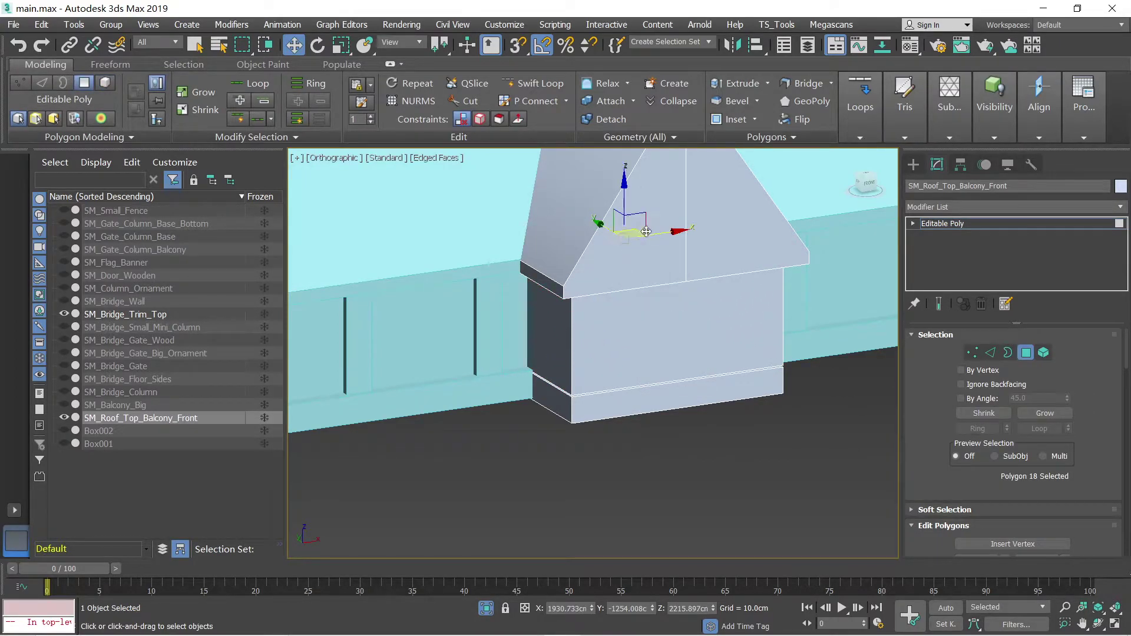
Step: Scale the wall box element down slightly so the base slab projects beyond it
{"action": "key", "text": "5"}
{"action": "left_click", "coordinate": [651, 348]}
{"action": "middle_click_drag", "start_coordinate": [650, 346], "coordinate": [641, 349], "text": "alt"}
{"action": "key", "text": "r"}
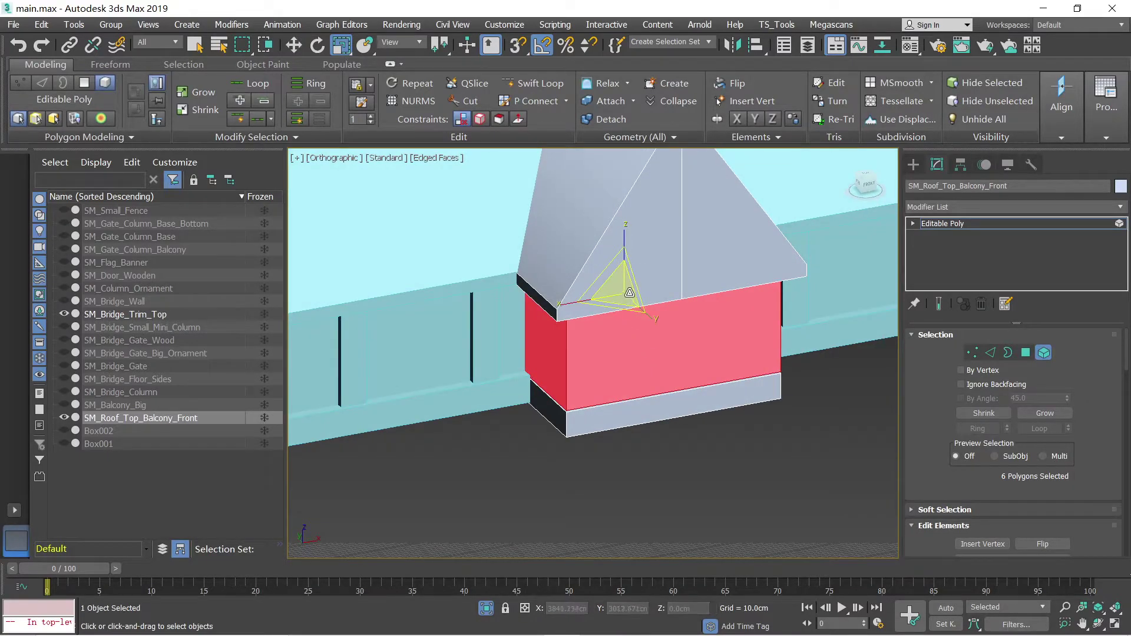
{"action": "key", "text": "w"}
Step: Raise the base slab element slightly so it meets the underside of the wall box
{"action": "middle_click_drag", "start_coordinate": [625, 289], "coordinate": [619, 313], "text": "alt"}
{"action": "left_click", "coordinate": [635, 385]}
{"action": "middle_click_drag", "start_coordinate": [635, 385], "coordinate": [645, 370], "text": "alt"}
{"action": "left_click_drag", "start_coordinate": [625, 316], "coordinate": [625, 306]}
{"action": "mouse_move", "coordinate": [629, 321]}
{"action": "middle_mouse_down", "text": "alt"}
{"action": "mouse_move", "coordinate": [564, 350]}
{"action": "mouse_move", "coordinate": [638, 318]}
{"action": "middle_mouse_up", "text": "alt"}
Step: Select the wall box and base slab elements together and raise them further into the gable
{"action": "key", "text": "6"}
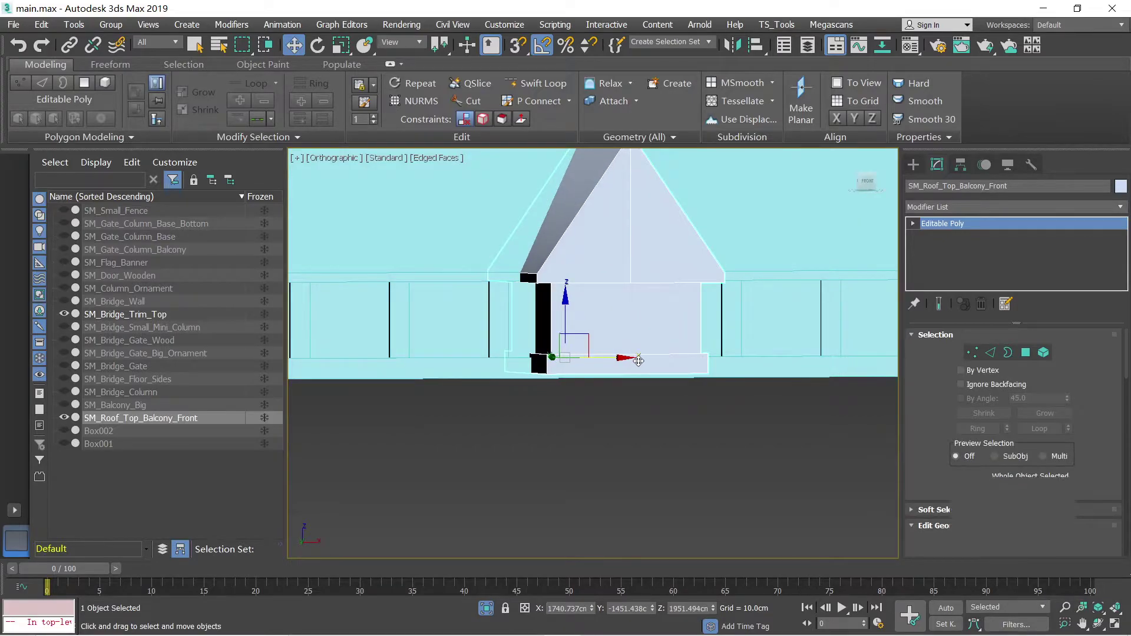
{"action": "key", "text": "5"}
{"action": "left_click", "coordinate": [622, 328], "text": "ctrl"}
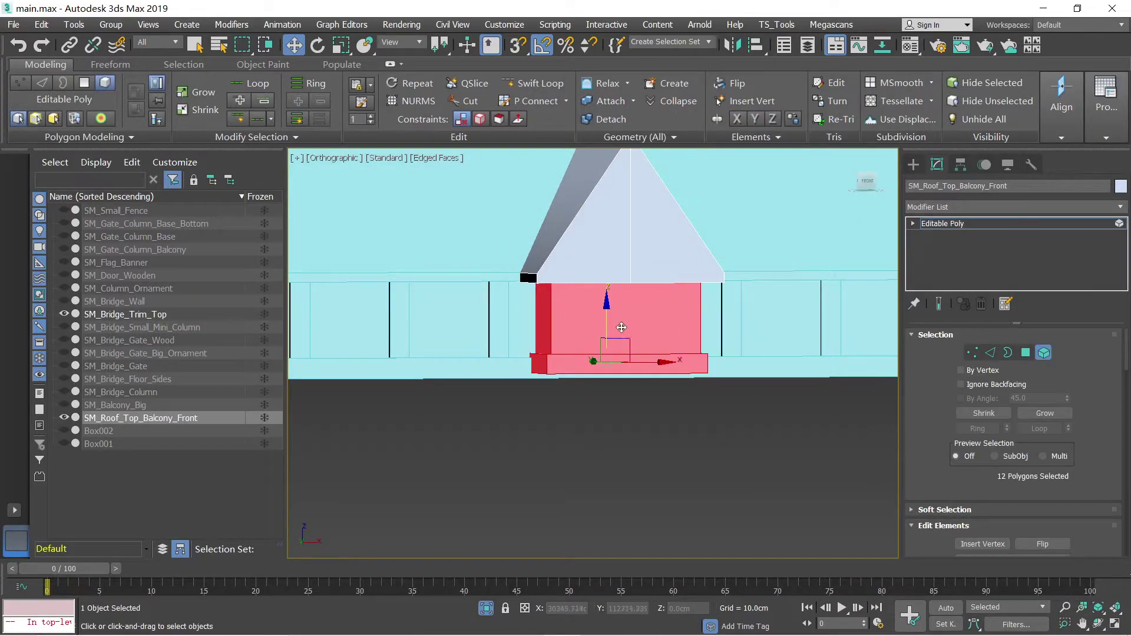
{"action": "left_click_drag", "start_coordinate": [611, 323], "coordinate": [612, 303]}
Step: Add the gable element to the selection and lower all three balcony elements slightly against the roof trim
{"action": "left_click", "coordinate": [641, 260], "text": "ctrl"}
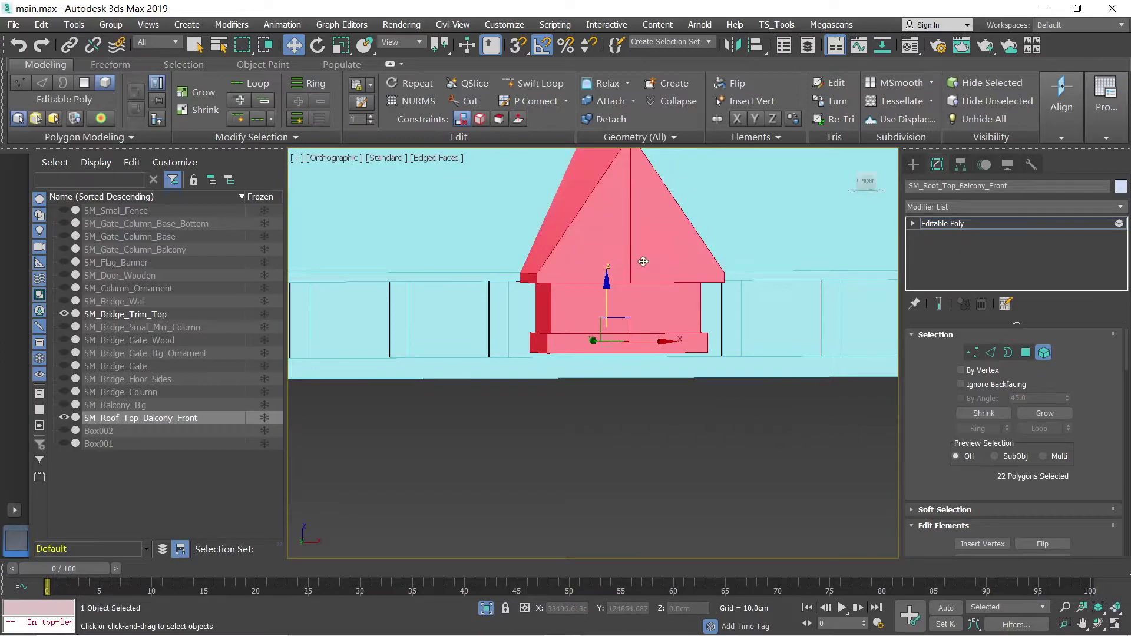
{"action": "scroll", "coordinate": [627, 277], "scroll_direction": "down", "scroll_amount": 3}
{"action": "left_click", "coordinate": [611, 287]}
{"action": "key", "text": "ctrl+z"}
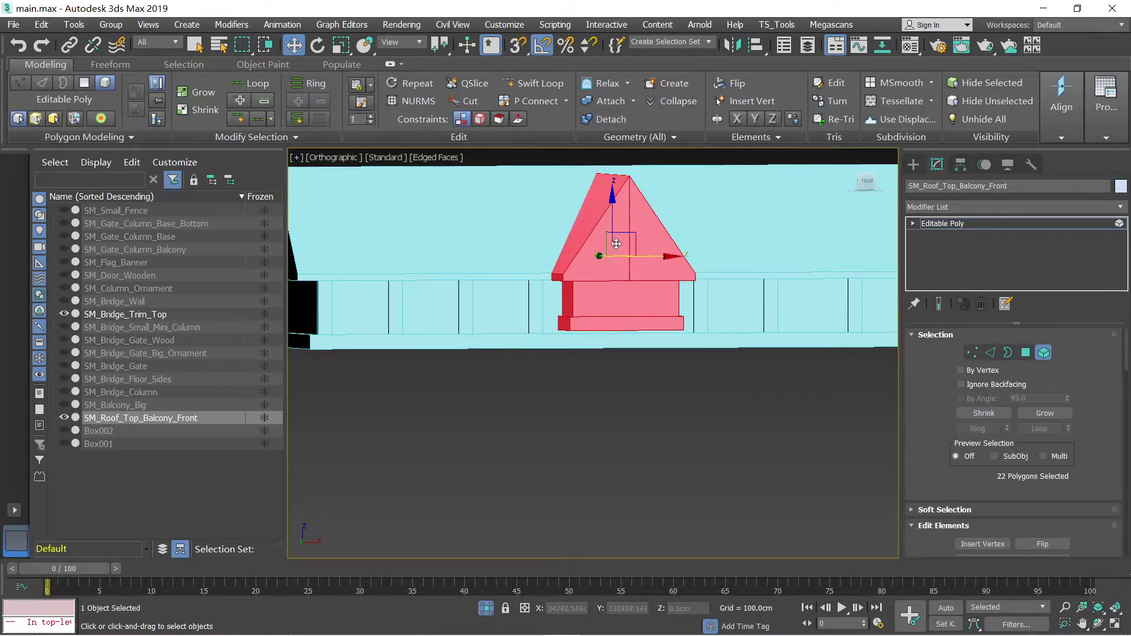
{"action": "left_click_drag", "start_coordinate": [611, 225], "coordinate": [610, 237]}
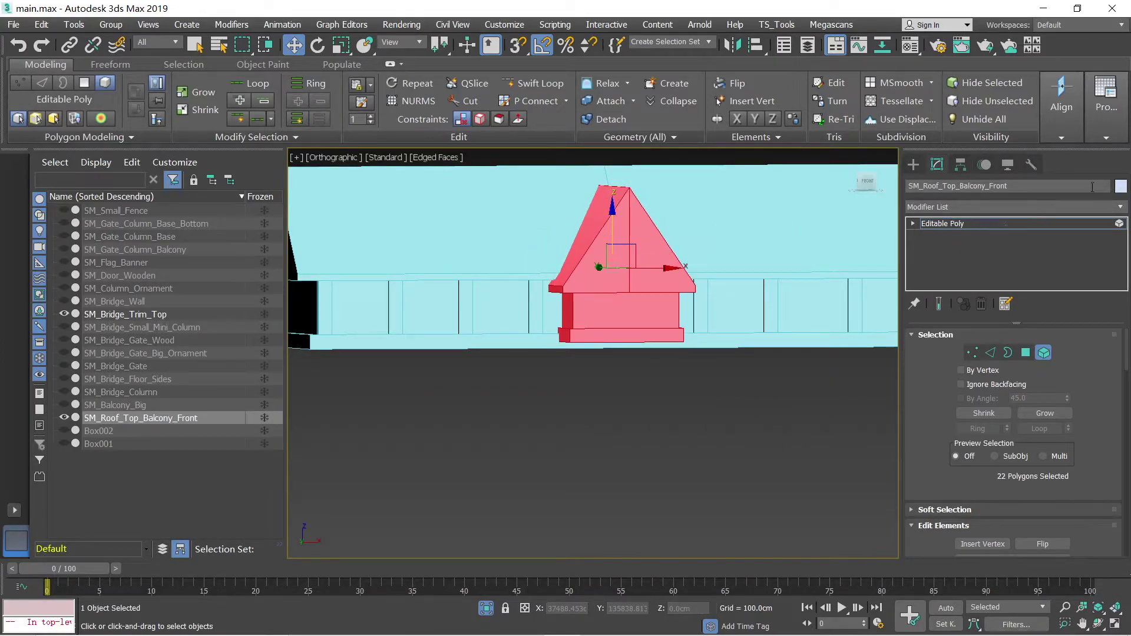
Step: Apply an FFD 2x2x2 modifier to the balcony, raise its top control points slightly, and convert it back to Editable Poly
{"action": "left_click", "coordinate": [1120, 207]}
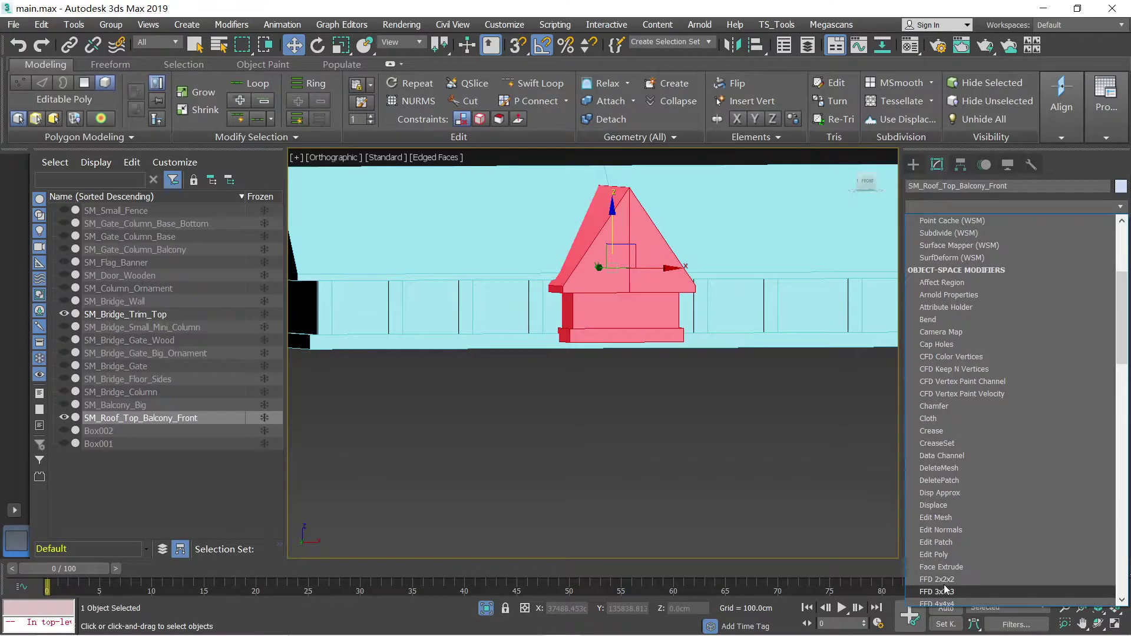
{"action": "left_click", "coordinate": [995, 584]}
{"action": "middle_click_drag", "start_coordinate": [562, 312], "coordinate": [566, 354]}
{"action": "key", "text": "1"}
{"action": "left_click_drag", "start_coordinate": [769, 299], "coordinate": [412, 193]}
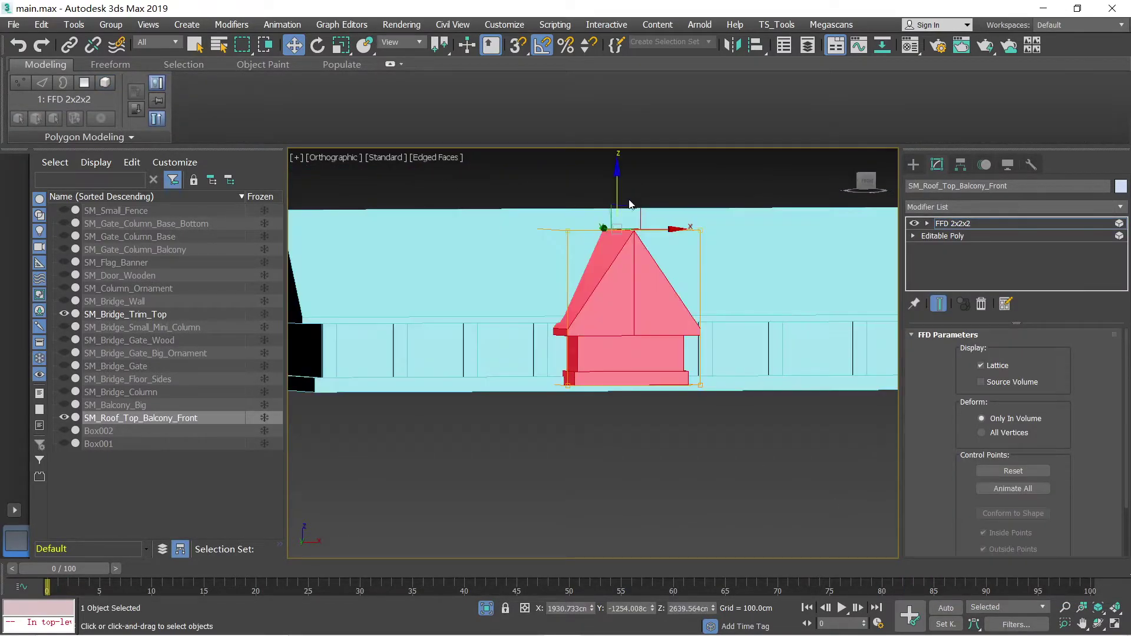
{"action": "left_click_drag", "start_coordinate": [614, 182], "coordinate": [615, 175]}
{"action": "right_click", "coordinate": [590, 291]}
{"action": "mouse_move", "coordinate": [668, 454]}
{"action": "left_click", "coordinate": [746, 465]}
Step: Move the whole balcony along Y deeper into the main roof
{"action": "middle_click_drag", "start_coordinate": [746, 470], "coordinate": [616, 359], "text": "alt"}
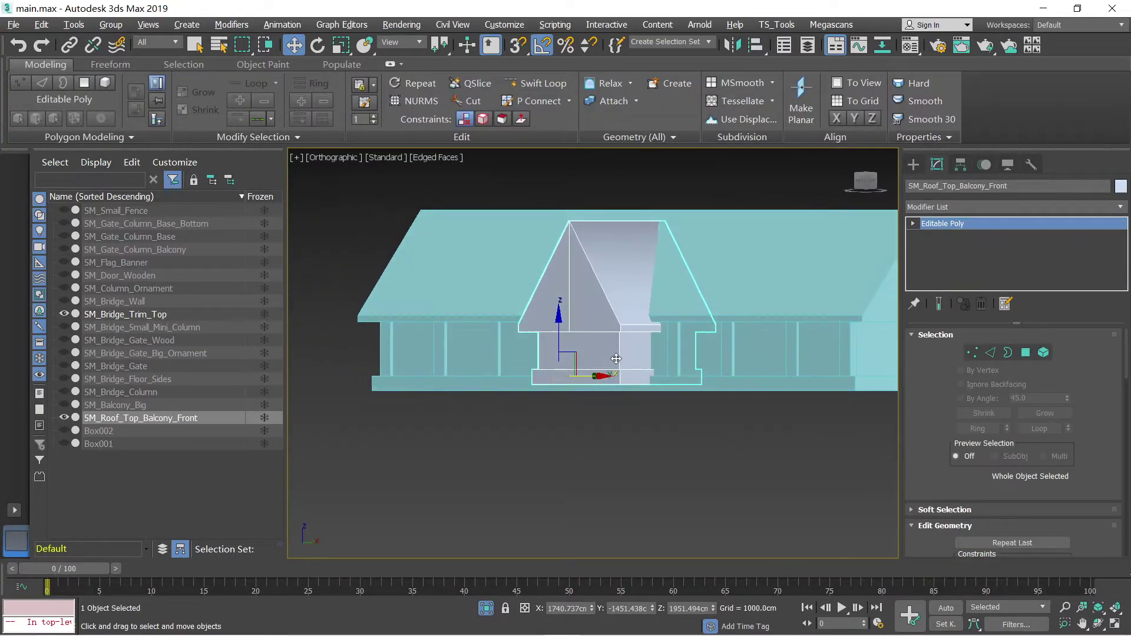
{"action": "middle_click_drag", "start_coordinate": [627, 177], "coordinate": [641, 335], "text": "alt"}
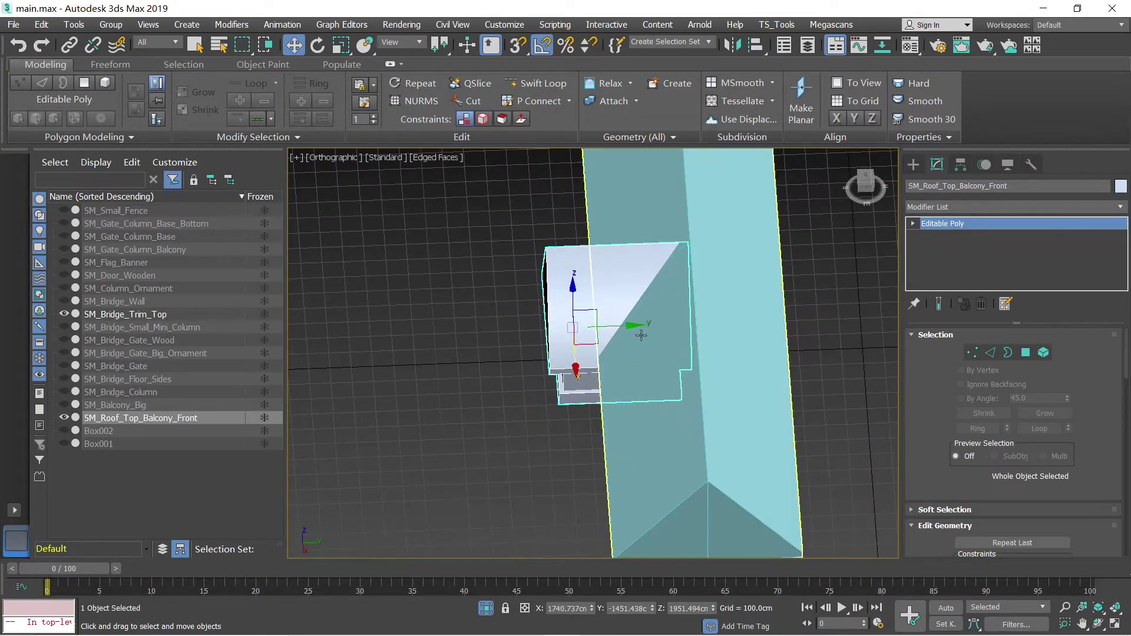
{"action": "left_click_drag", "start_coordinate": [615, 328], "coordinate": [631, 327]}
{"action": "middle_click_drag", "start_coordinate": [613, 341], "coordinate": [702, 305], "text": "alt"}
Step: Center the roof balcony's pivot to the object using Affect Pivot Only
{"action": "left_click", "coordinate": [959, 166]}
{"action": "left_click", "coordinate": [1004, 260]}
{"action": "left_click", "coordinate": [1013, 335]}
{"action": "left_click", "coordinate": [1008, 258]}
Step: Re-export SM_Roof_Top_Balcony_Front with the UE4 FBX Exporter, replacing the existing FBX file
{"action": "left_click", "coordinate": [764, 25]}
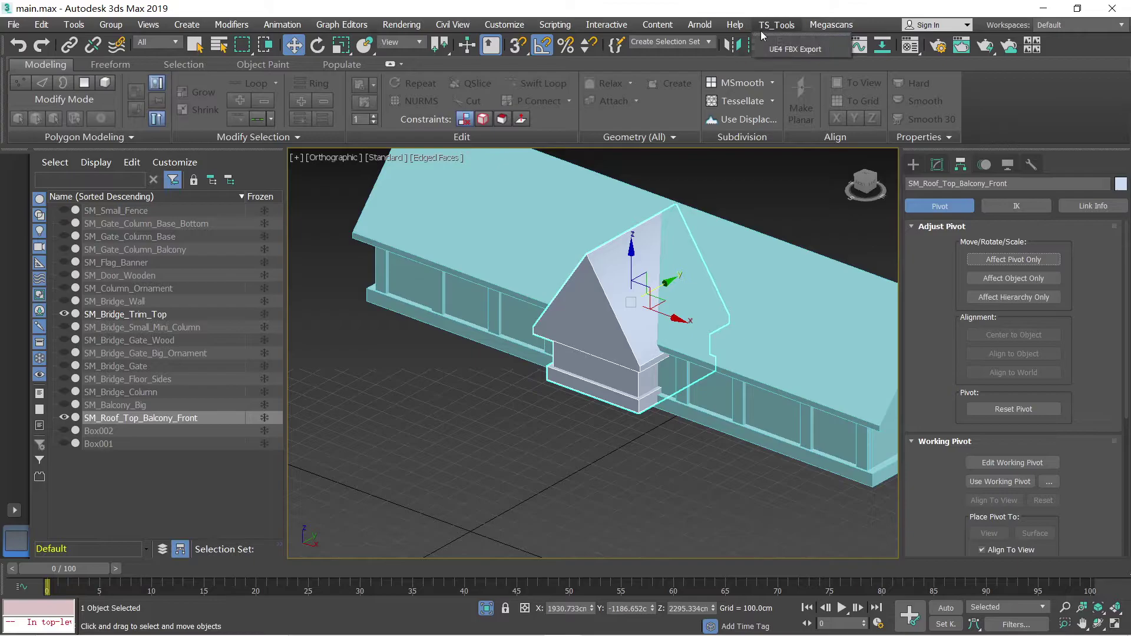
{"action": "left_click", "coordinate": [810, 51]}
{"action": "left_click", "coordinate": [595, 502]}
{"action": "left_click", "coordinate": [625, 393]}
{"action": "left_click", "coordinate": [631, 454]}
Step: Switch to the Unreal Editor and reposition the reimported roof balcony in the roof, at about Y 262.57 and Z 2186.3
{"action": "key", "text": "alt+Tab"}
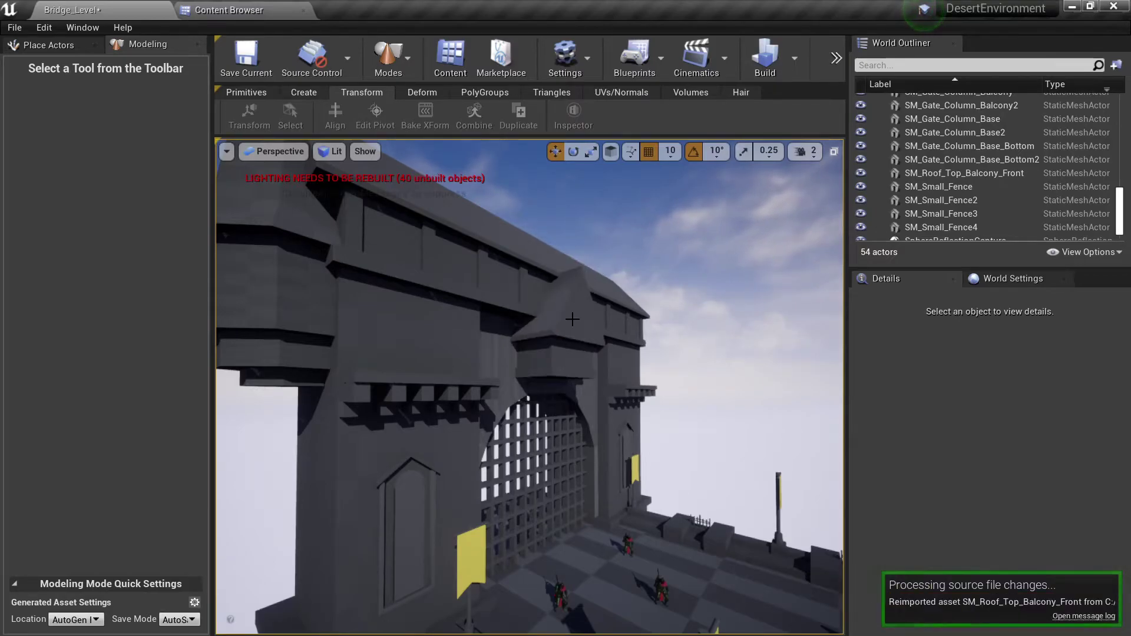
{"action": "left_click", "coordinate": [583, 337]}
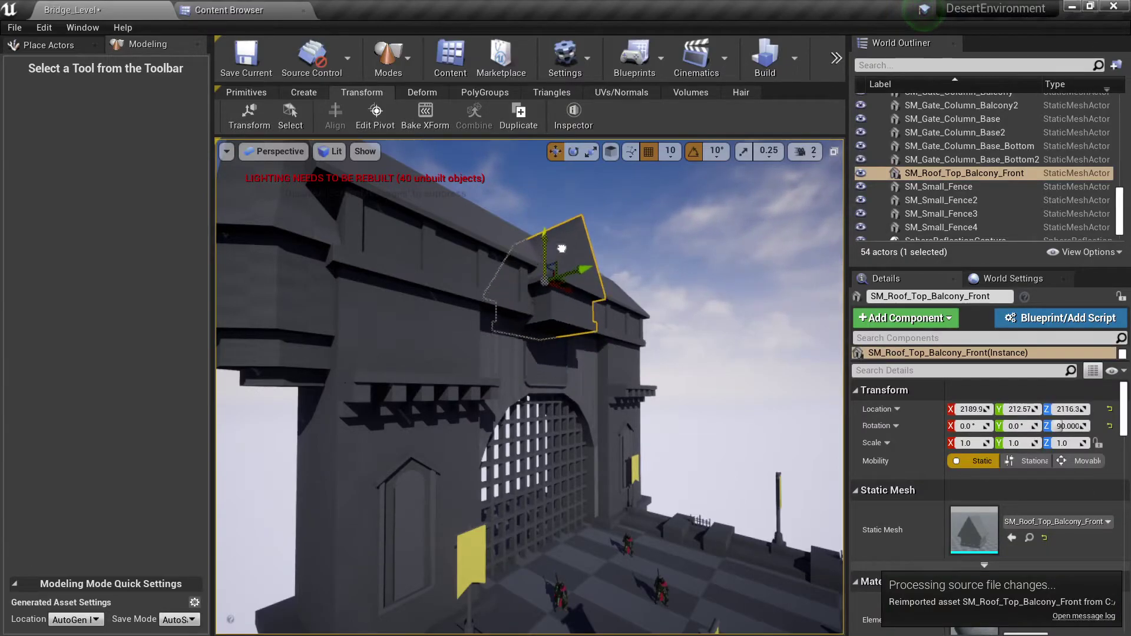
{"action": "right_click_drag", "start_coordinate": [566, 234], "coordinate": [530, 265]}
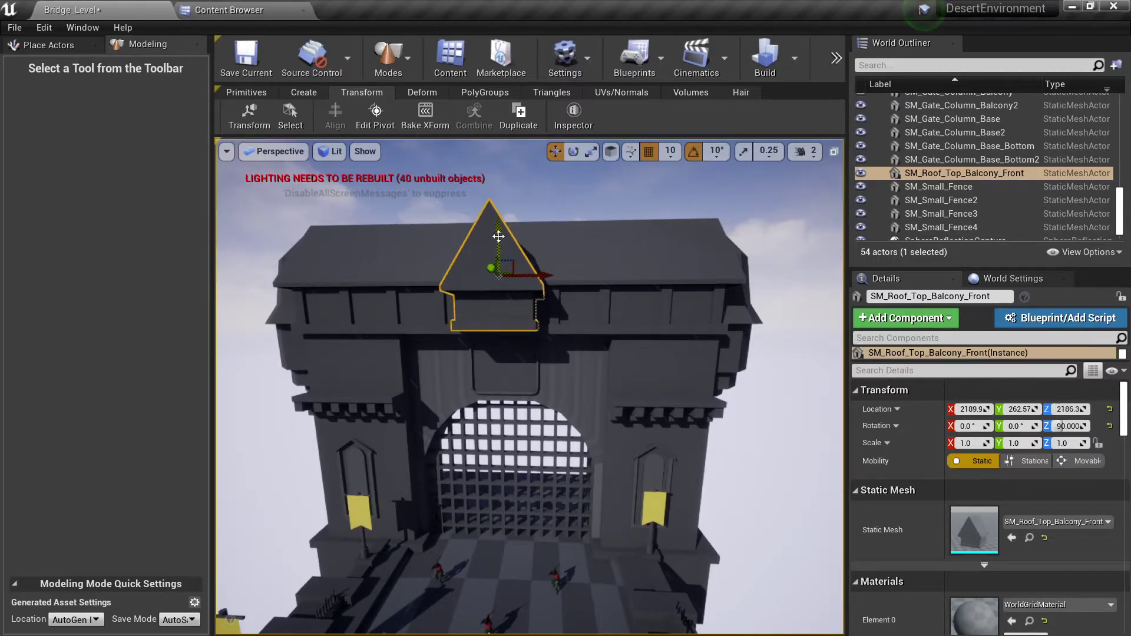
{"action": "left_click_drag", "start_coordinate": [528, 303], "coordinate": [598, 323], "text": "alt"}
{"action": "right_click_drag", "start_coordinate": [582, 323], "coordinate": [586, 383]}
{"action": "key", "text": "Escape"}
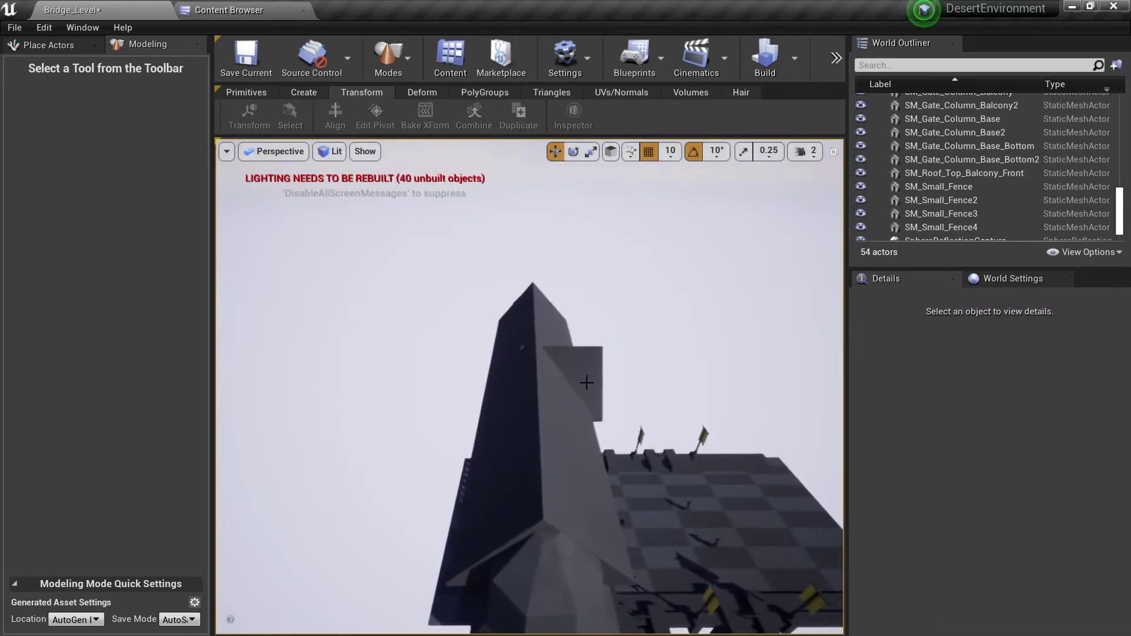
Step: Clear the selection on the roof balcony and save the bridge level
{"action": "left_click", "coordinate": [563, 363]}
{"action": "key", "text": "Escape"}
{"action": "key", "text": "ctrl+s"}
Step: Show the viewport full screen and start playing the level from the bridge floor in front of the gate
{"action": "left_click_drag", "start_coordinate": [600, 386], "coordinate": [462, 348], "text": "alt"}
{"action": "right_click_drag", "start_coordinate": [530, 383], "coordinate": [518, 362]}
{"action": "left_click_drag", "start_coordinate": [565, 401], "coordinate": [574, 455], "text": "alt"}
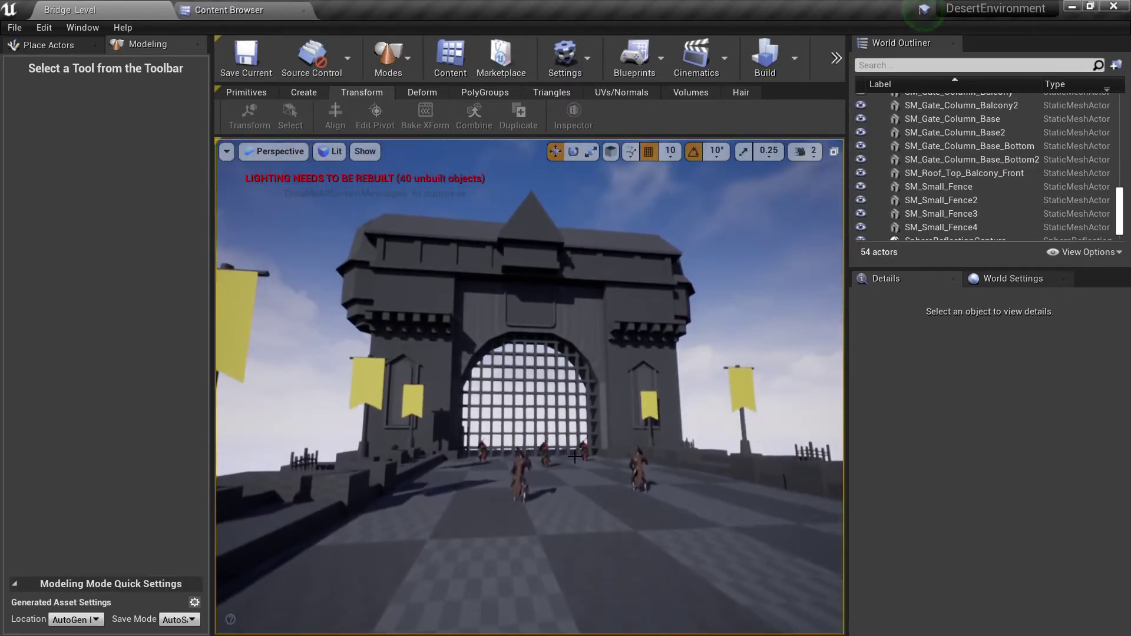
{"action": "key", "text": "F11"}
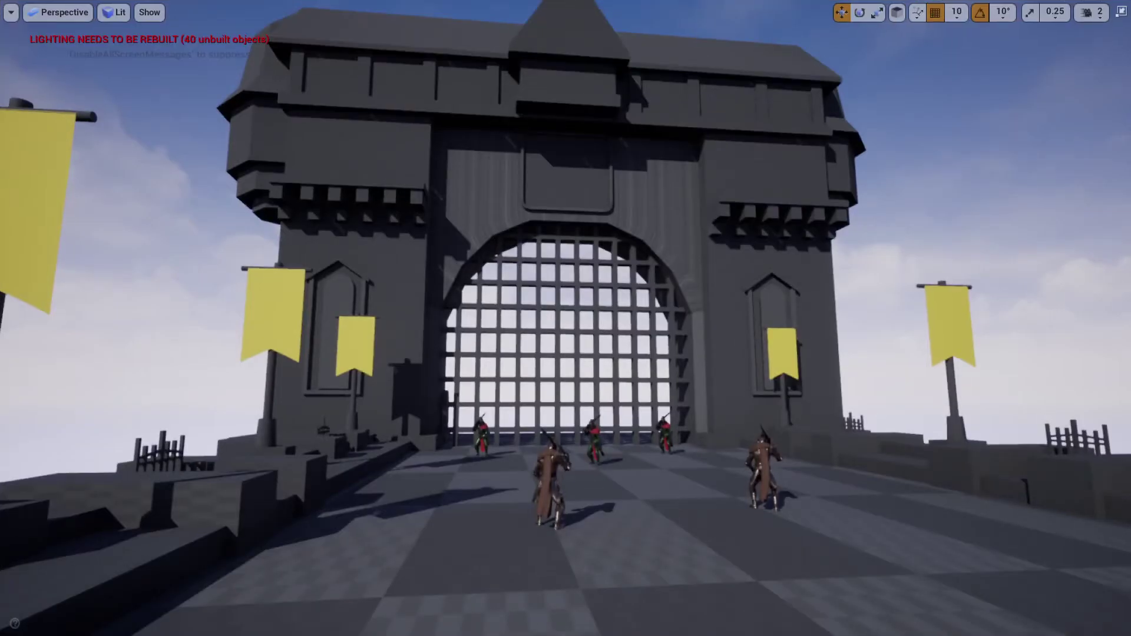
{"action": "right_click_drag", "start_coordinate": [594, 481], "coordinate": [620, 566]}
{"action": "right_click", "coordinate": [622, 566]}
{"action": "left_click", "coordinate": [672, 594]}
{"action": "left_click", "coordinate": [656, 500]}
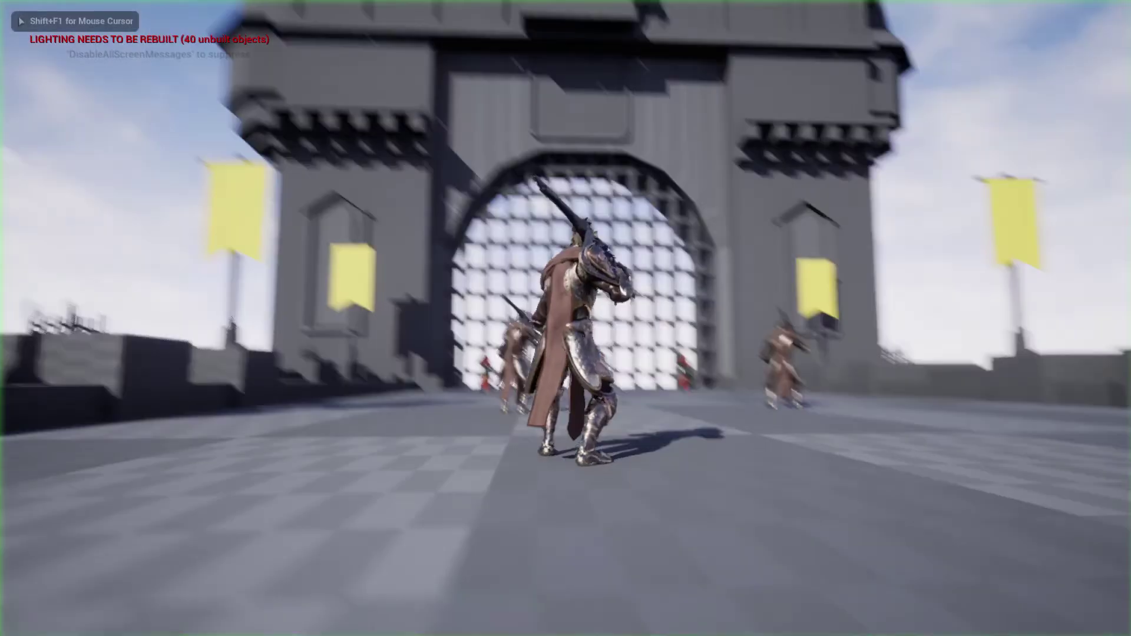
Step: Run and jump the character around the bridge to examine the gate's scale and roof balcony, and stop playing
{"action": "key", "text": "a"}
{"action": "key", "text": "s"}
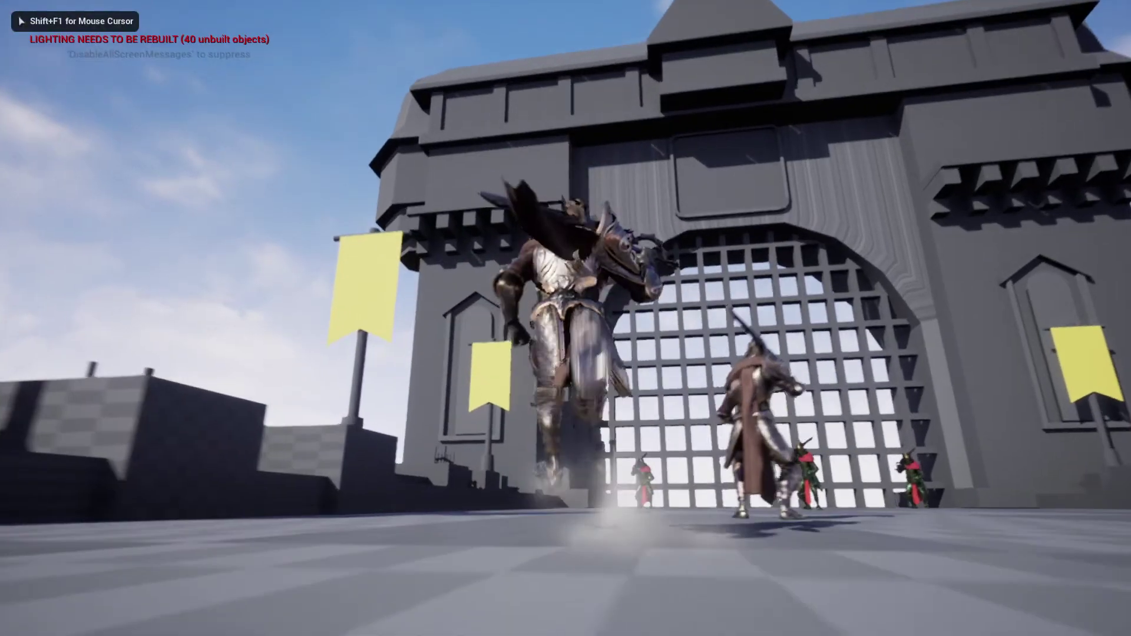
{"action": "key", "text": "w"}
{"action": "key", "text": "s"}
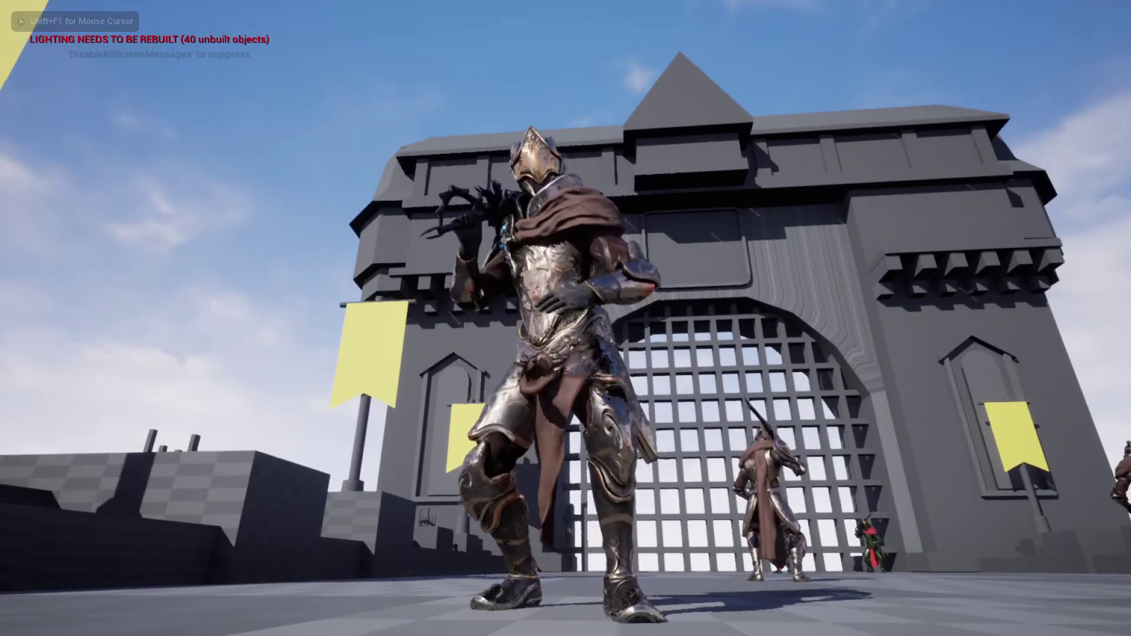
{"action": "key", "text": "w"}
{"action": "key", "text": "space"}
{"action": "key", "text": "d"}
{"action": "key", "text": "s"}
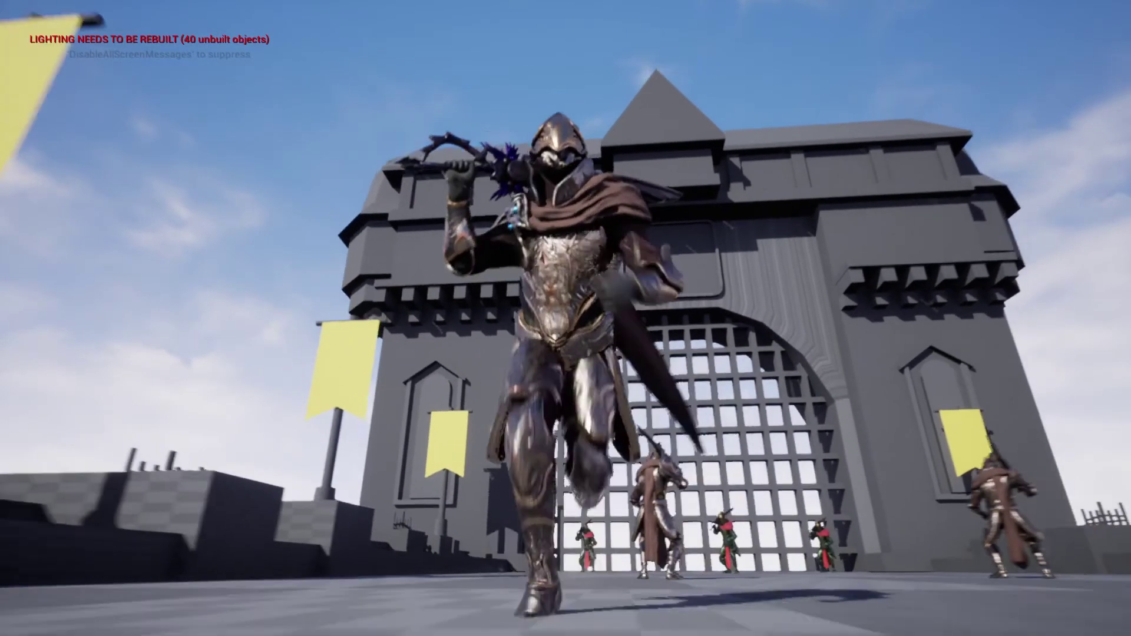
{"action": "key", "text": "a"}
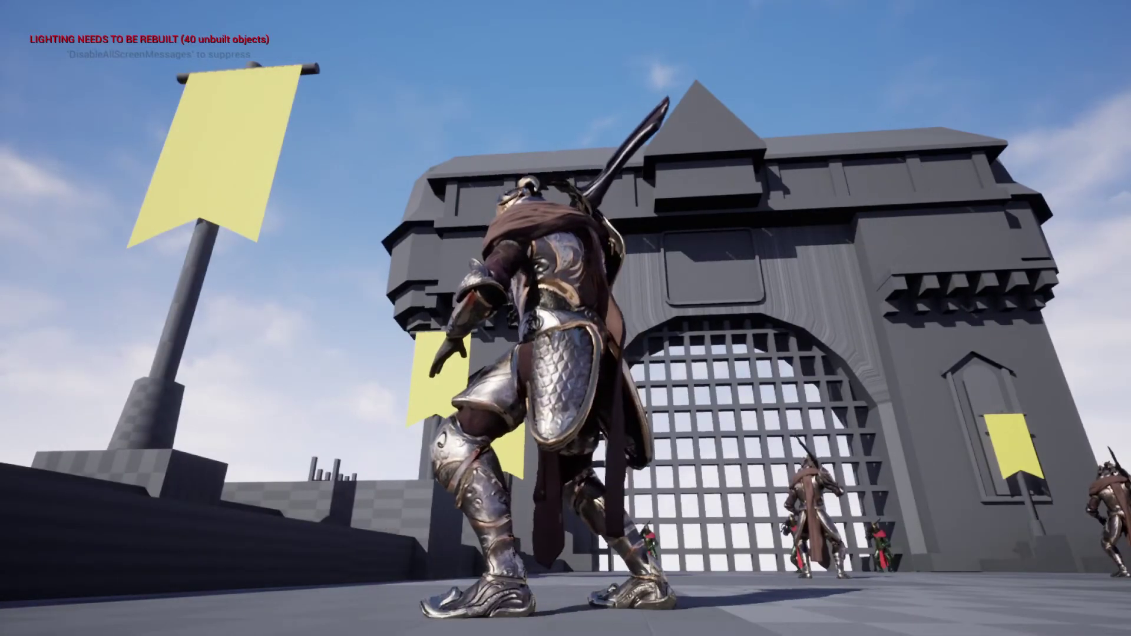
{"action": "key", "text": "Escape"}
Step: Shift the roof balcony slightly deeper into the main roof and select the long roof trim mesh behind it
{"action": "right_click_drag", "start_coordinate": [566, 318], "coordinate": [766, 365]}
{"action": "right_click_drag", "start_coordinate": [567, 345], "coordinate": [594, 377]}
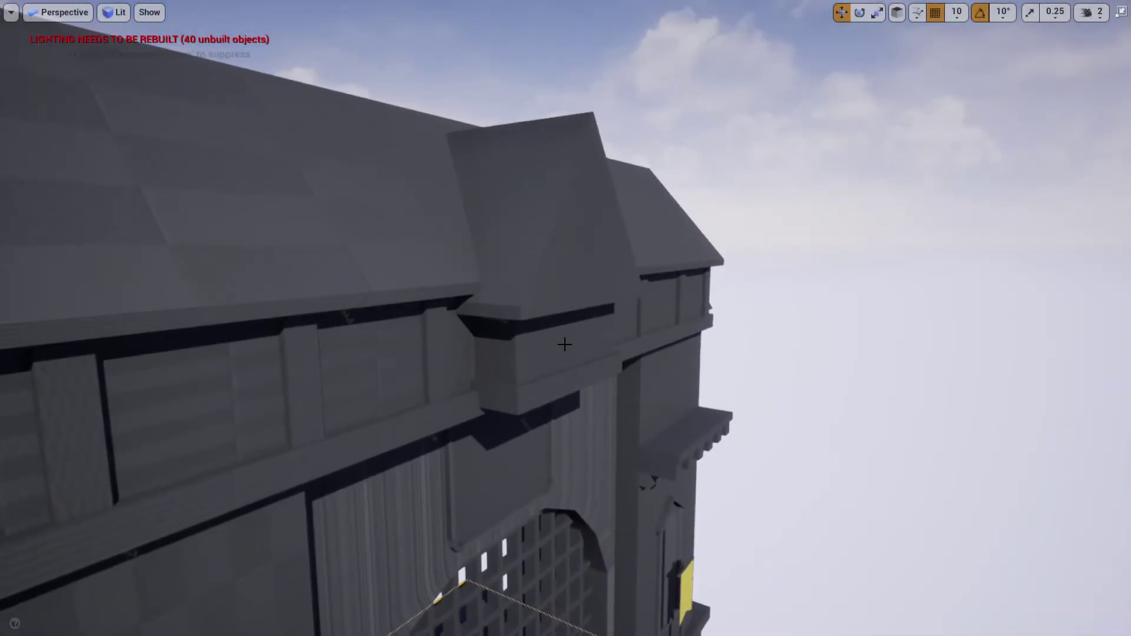
{"action": "left_click_drag", "start_coordinate": [526, 258], "coordinate": [509, 261]}
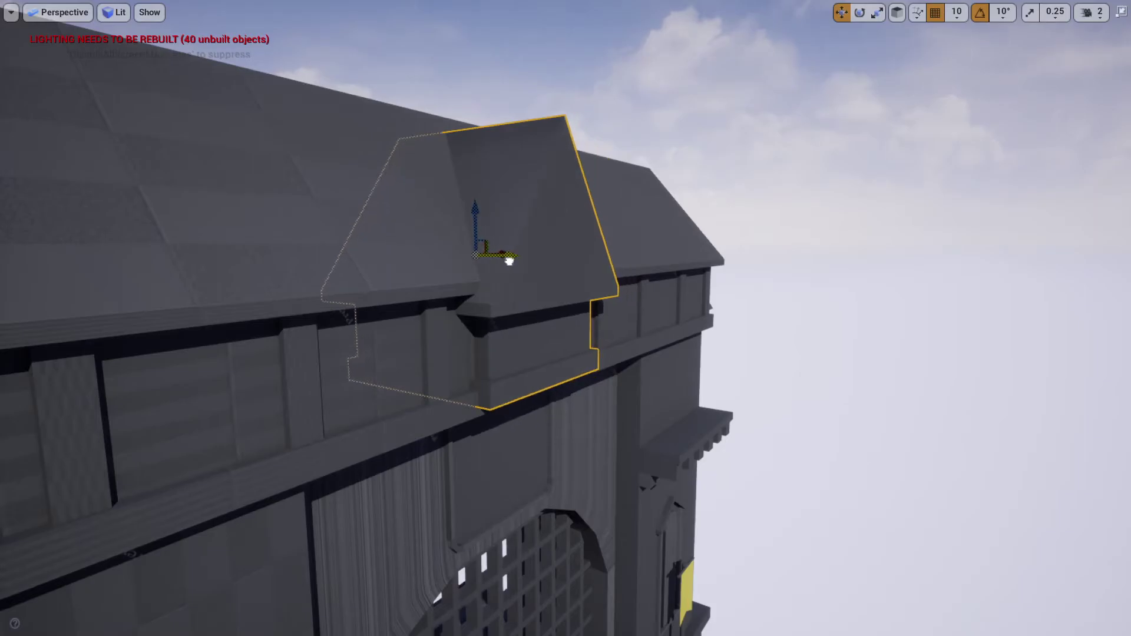
{"action": "left_click", "coordinate": [450, 236]}
{"action": "right_click_drag", "start_coordinate": [521, 250], "coordinate": [600, 265]}
{"action": "mouse_move", "coordinate": [531, 272]}
{"action": "right_mouse_down"}
{"action": "mouse_move", "coordinate": [495, 247]}
{"action": "mouse_move", "coordinate": [318, 265]}
{"action": "mouse_move", "coordinate": [283, 241]}
{"action": "mouse_move", "coordinate": [295, 265]}
{"action": "mouse_move", "coordinate": [531, 271]}
{"action": "right_mouse_up"}
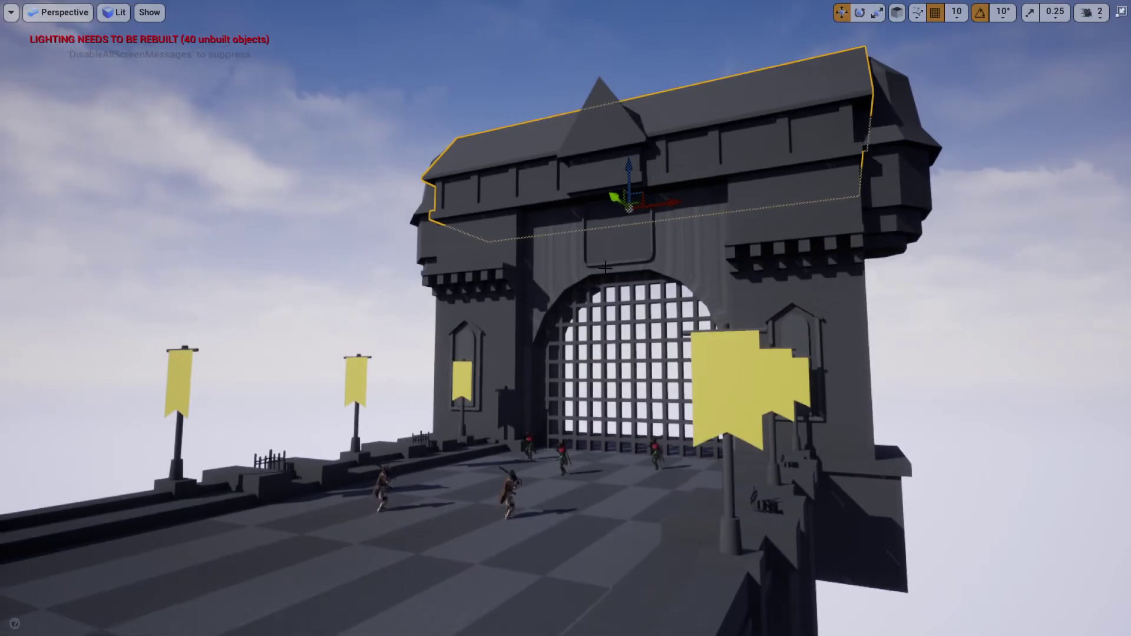
Step: Switch to 3ds Max and raise the three ridge vertices of SM_Bridge_Trim_Top by about 101 cm along Z
{"action": "key", "text": "alt+Tab"}
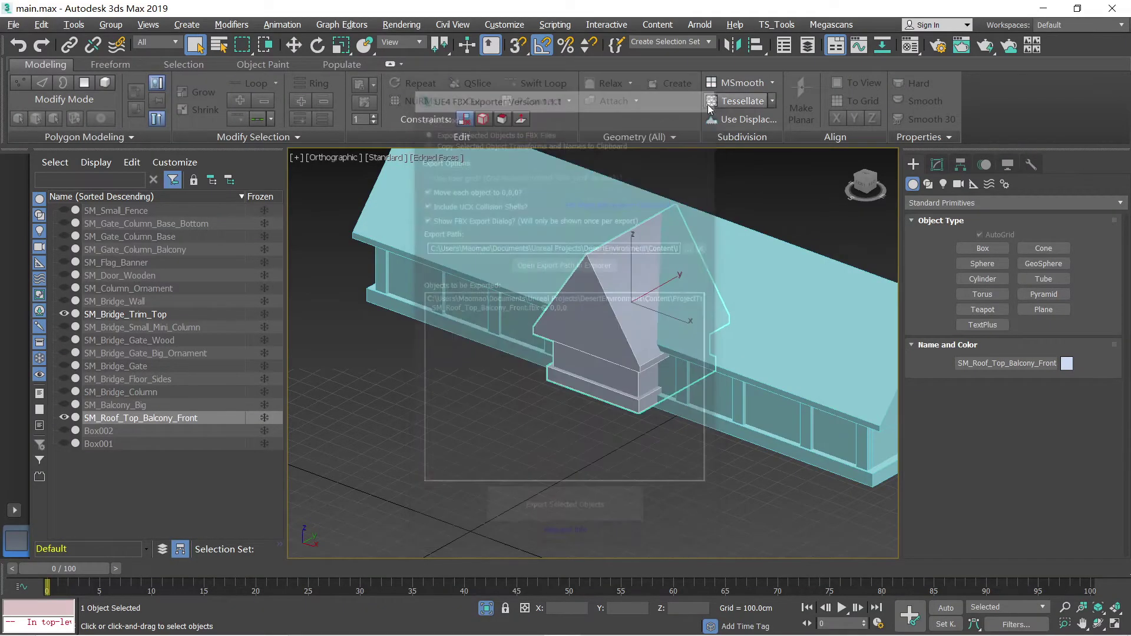
{"action": "scroll", "coordinate": [715, 263], "scroll_direction": "down", "scroll_amount": 5}
{"action": "key", "text": "1"}
{"action": "key", "text": "f"}
{"action": "key", "text": "F3"}
{"action": "key", "text": "F3"}
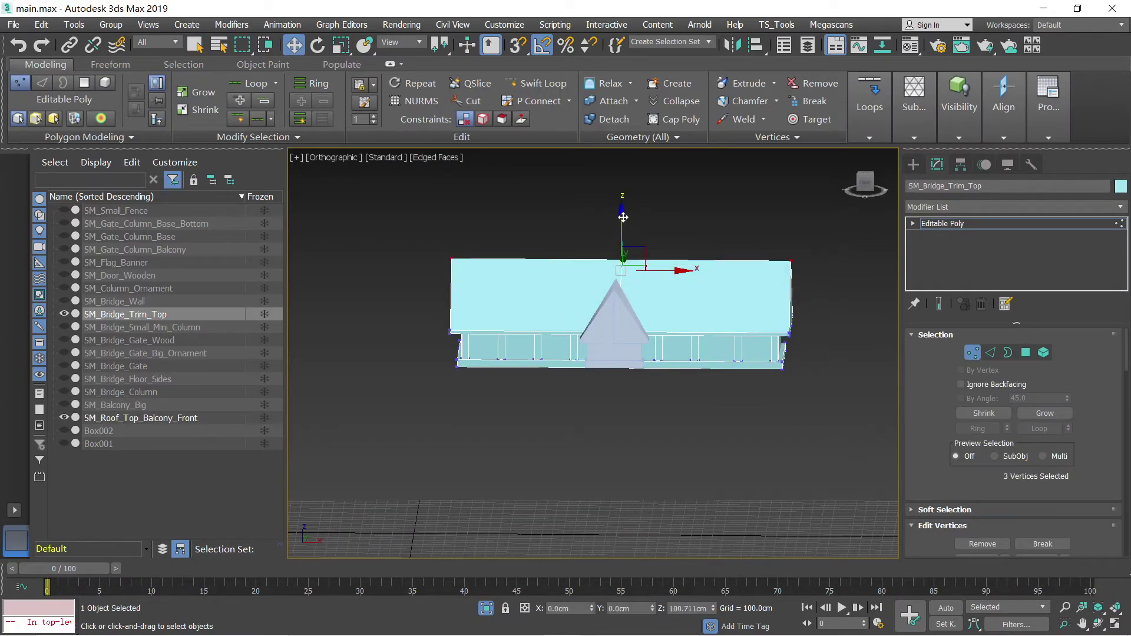
{"action": "key", "text": "1"}
Step: Re-export SM_Bridge_Trim_Top with the UE4 FBX Exporter, replacing the existing FBX file
{"action": "left_click", "coordinate": [795, 49]}
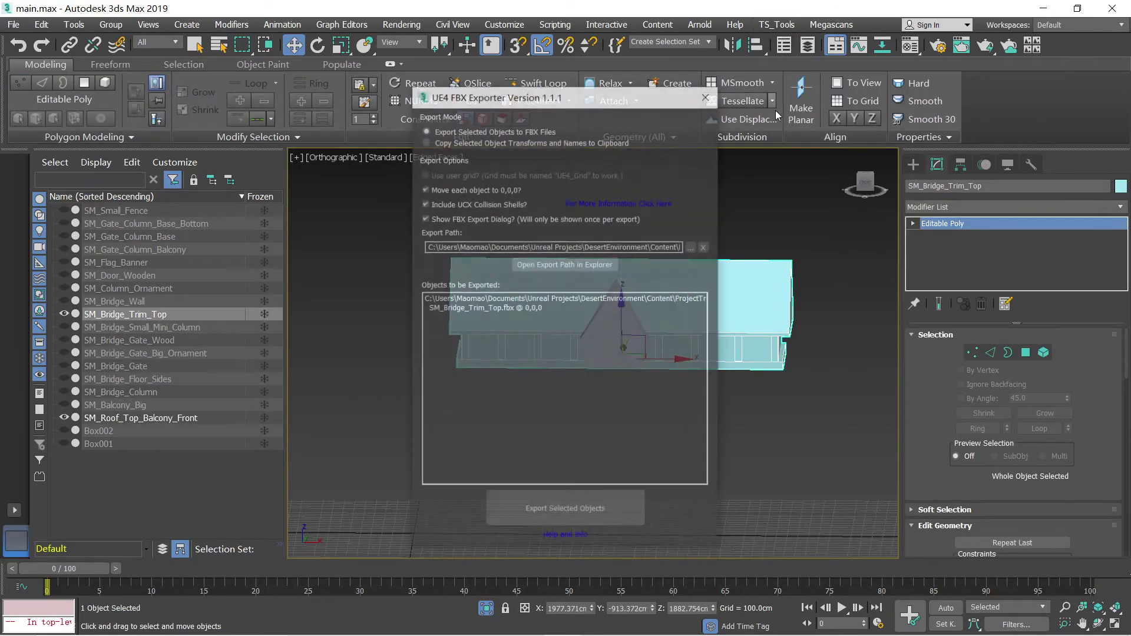
{"action": "left_click", "coordinate": [565, 511]}
{"action": "left_click", "coordinate": [624, 390]}
{"action": "left_click", "coordinate": [671, 457]}
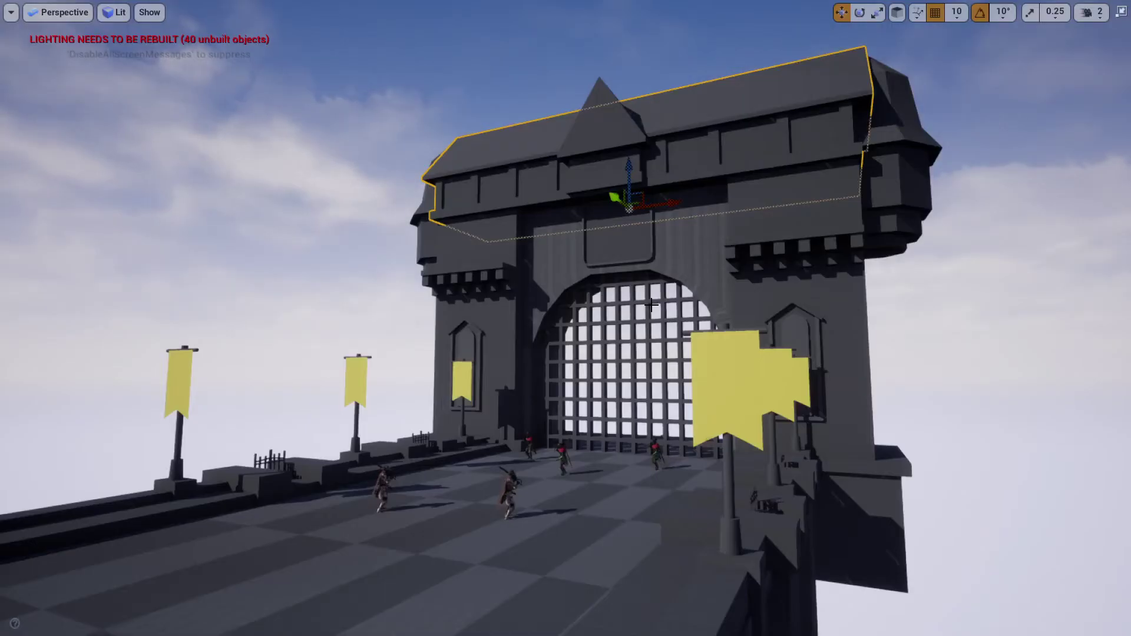